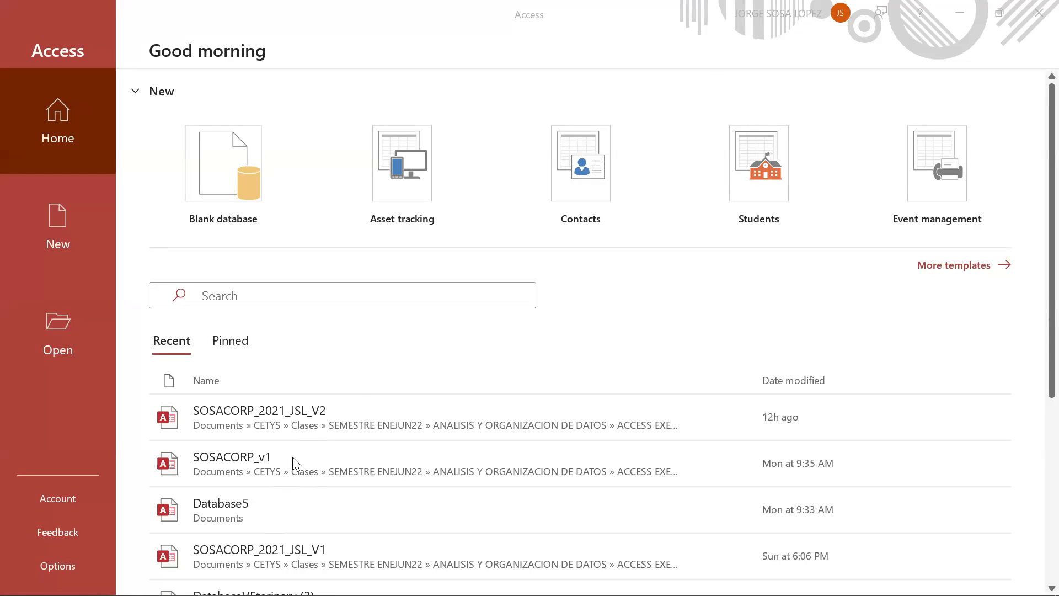
- Open the SOSACORP_v1 database from the recent files and widen the objects pane
left_click(287, 461)
left_click(287, 466)
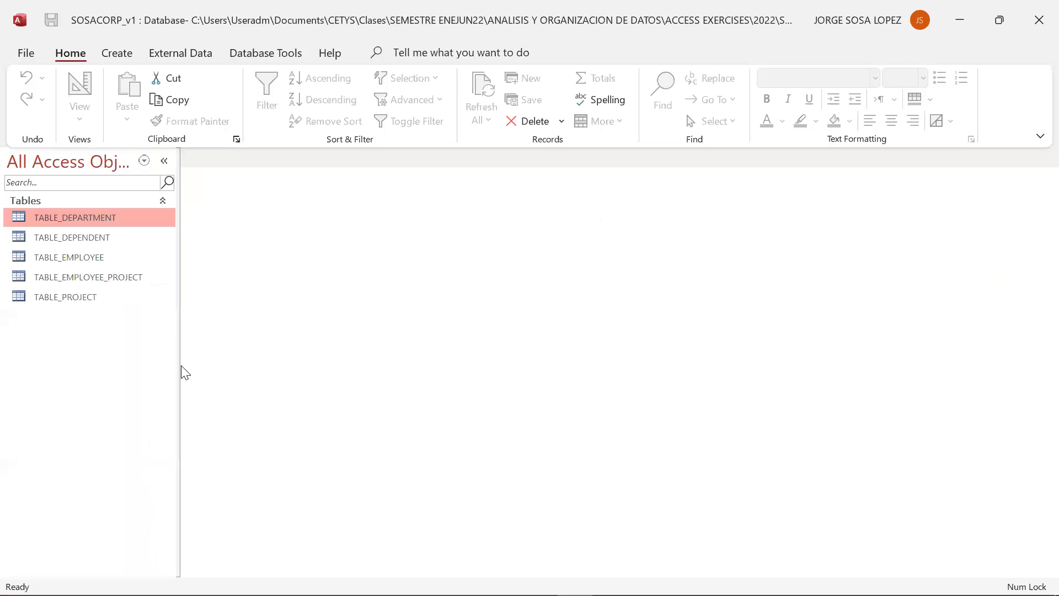
left_click_drag(177, 364, 202, 362)
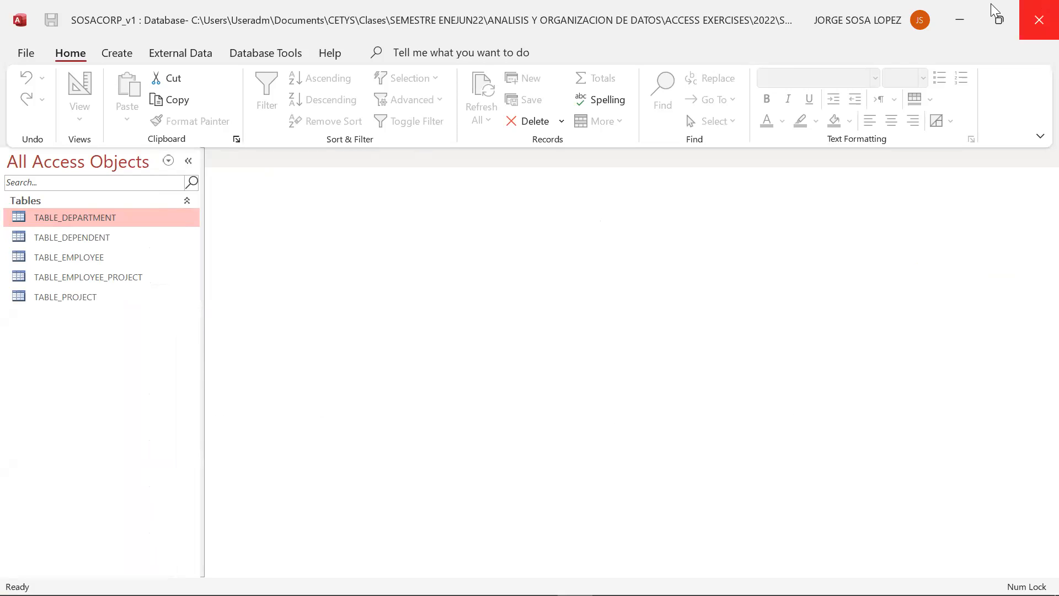
- Open TABLE_EMPLOYEE to review its fields, then close the table
double_click(44, 257)
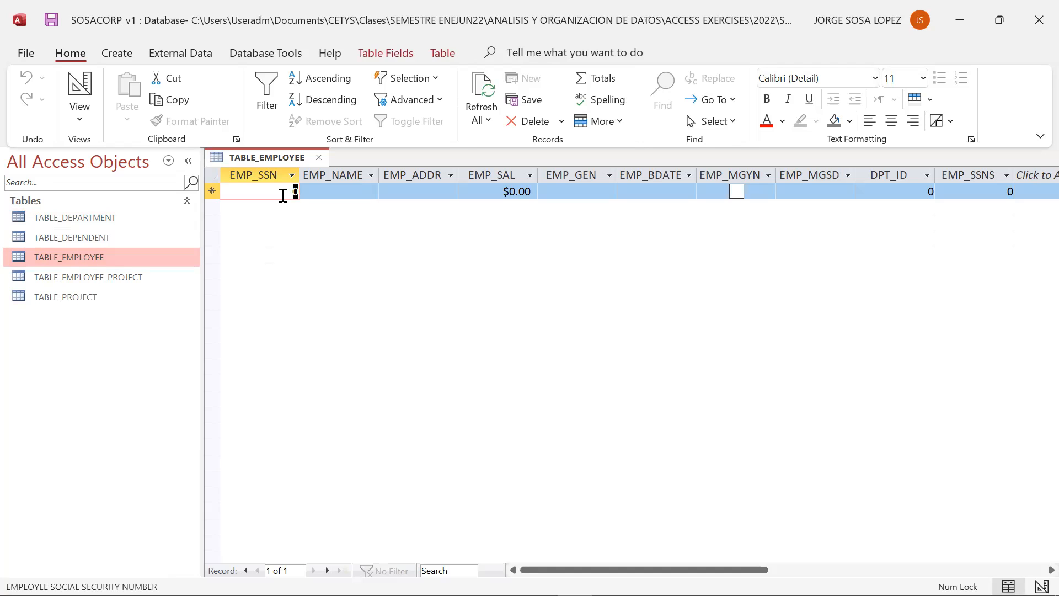
left_click(319, 159)
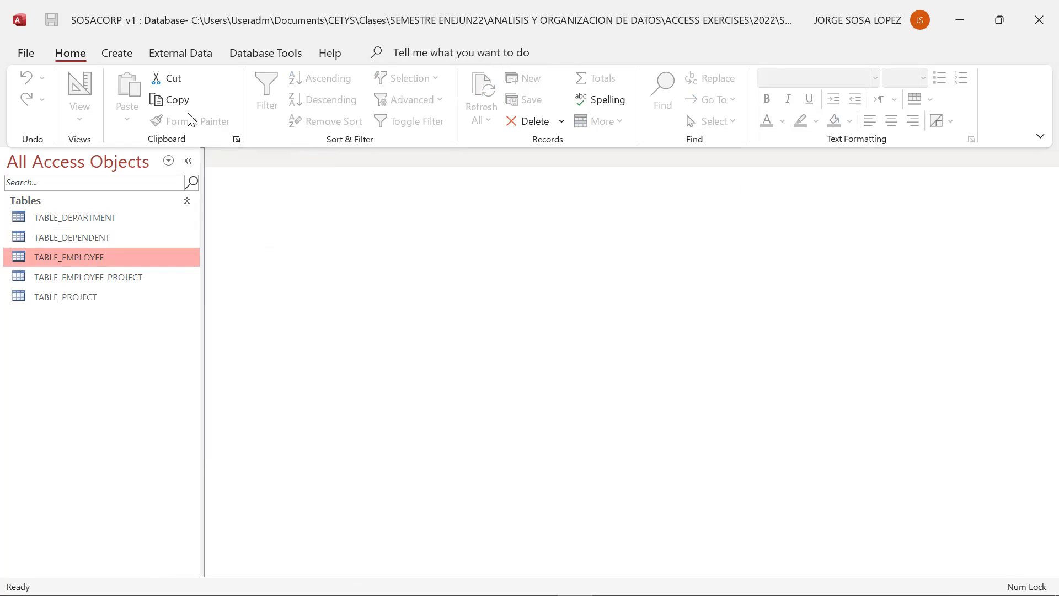
- Create a new blank form and close the Field List pane
left_click(117, 54)
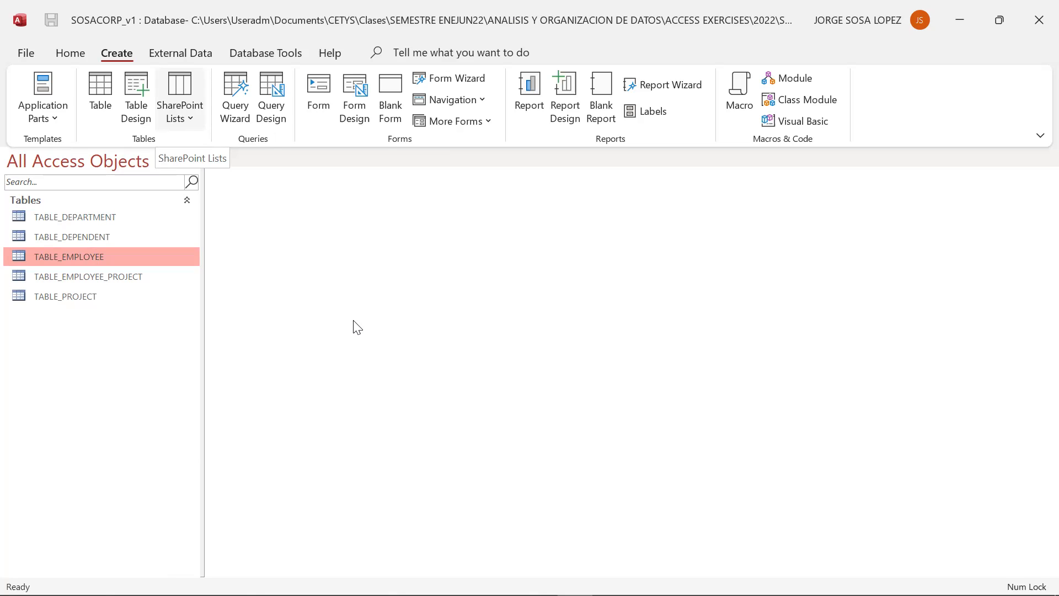
left_click(389, 110)
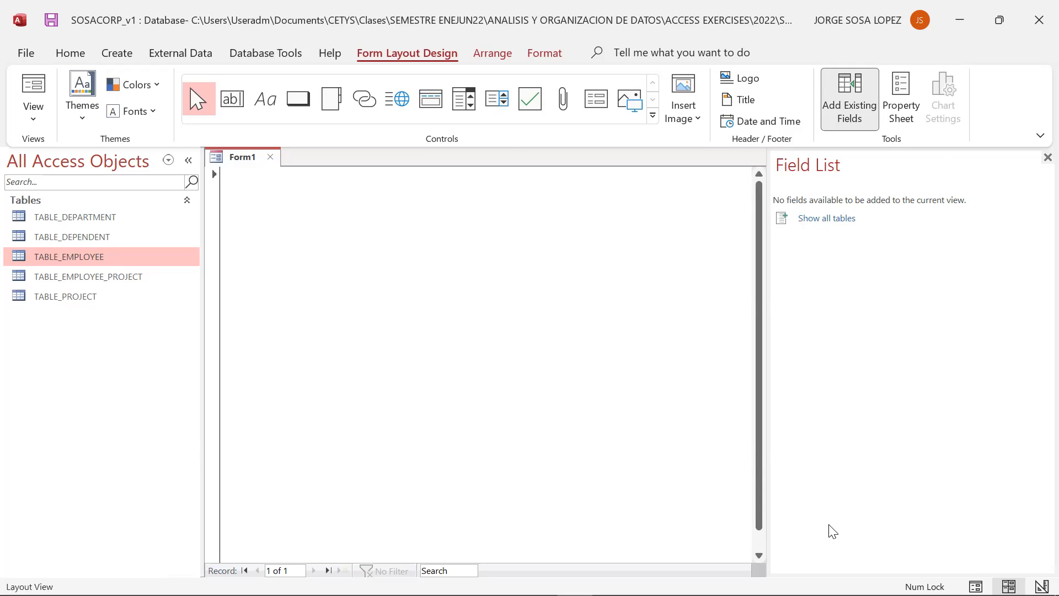
left_click(1034, 157)
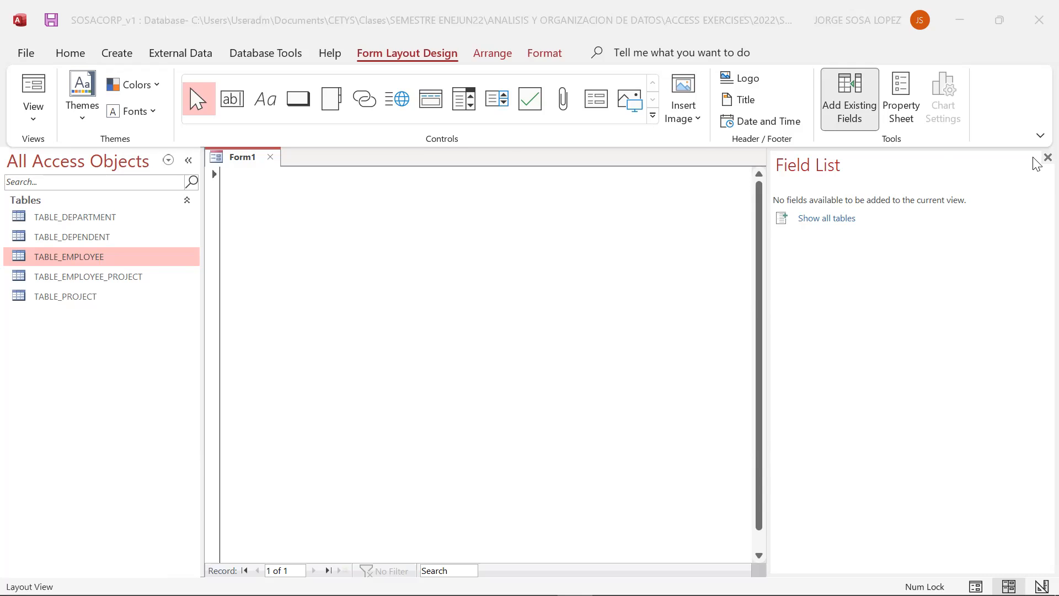
left_click(1048, 157)
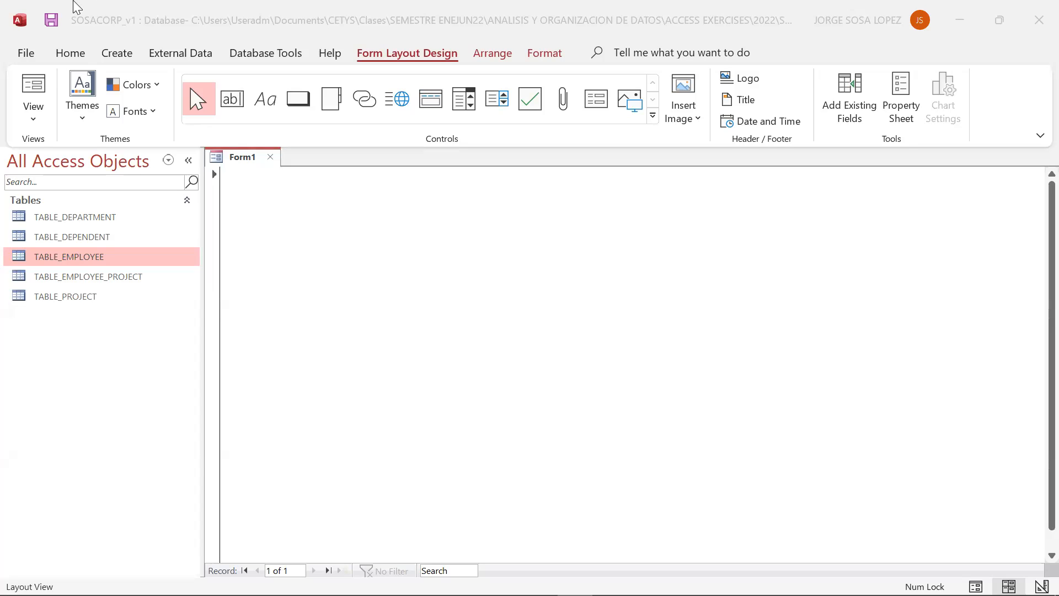
- Switch the new form to Form View and then to Design View
left_click(33, 116)
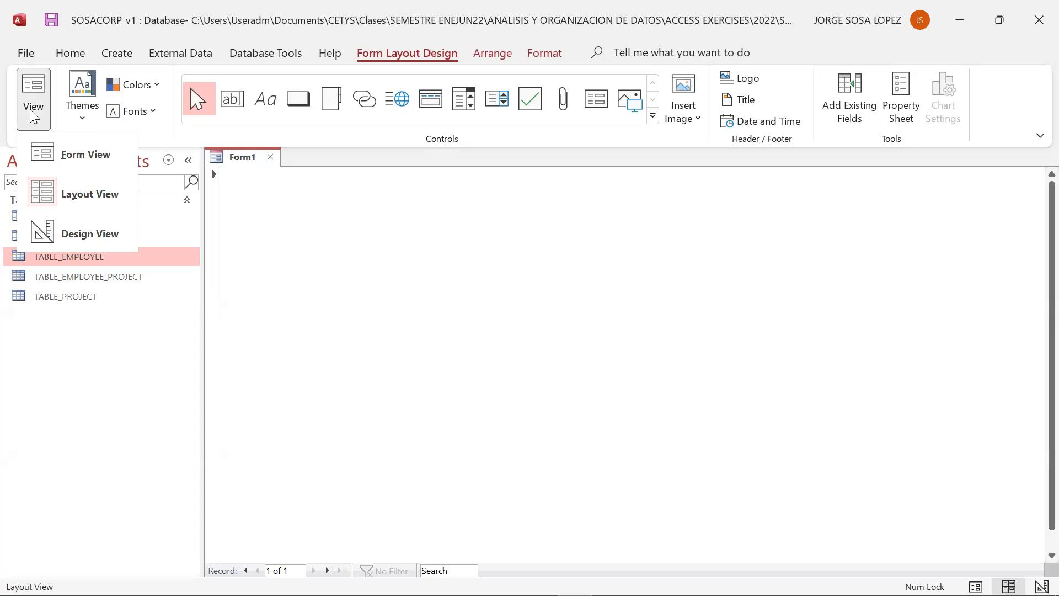
left_click(47, 156)
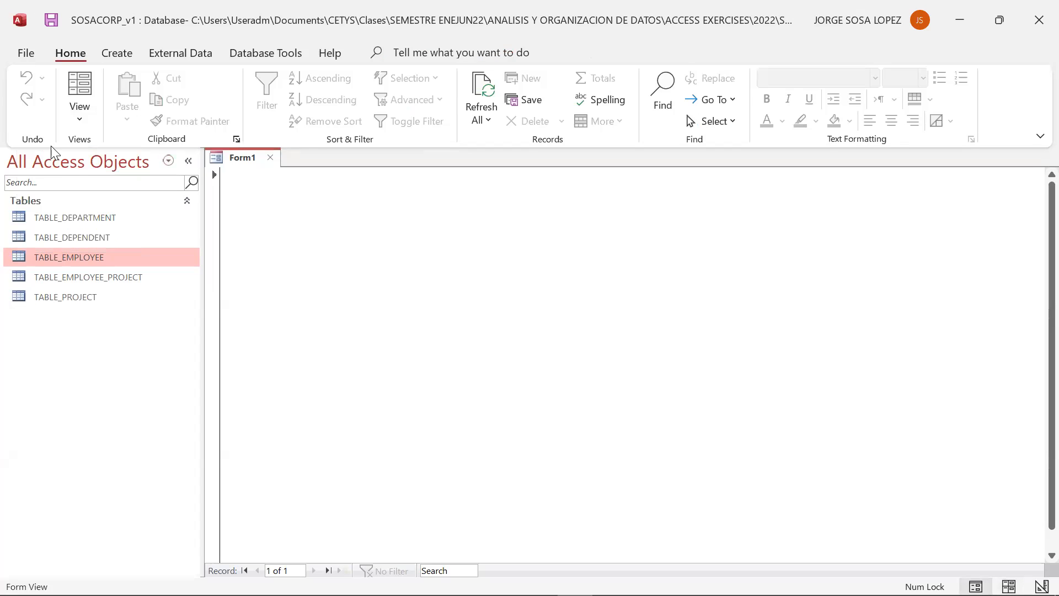
left_click(74, 123)
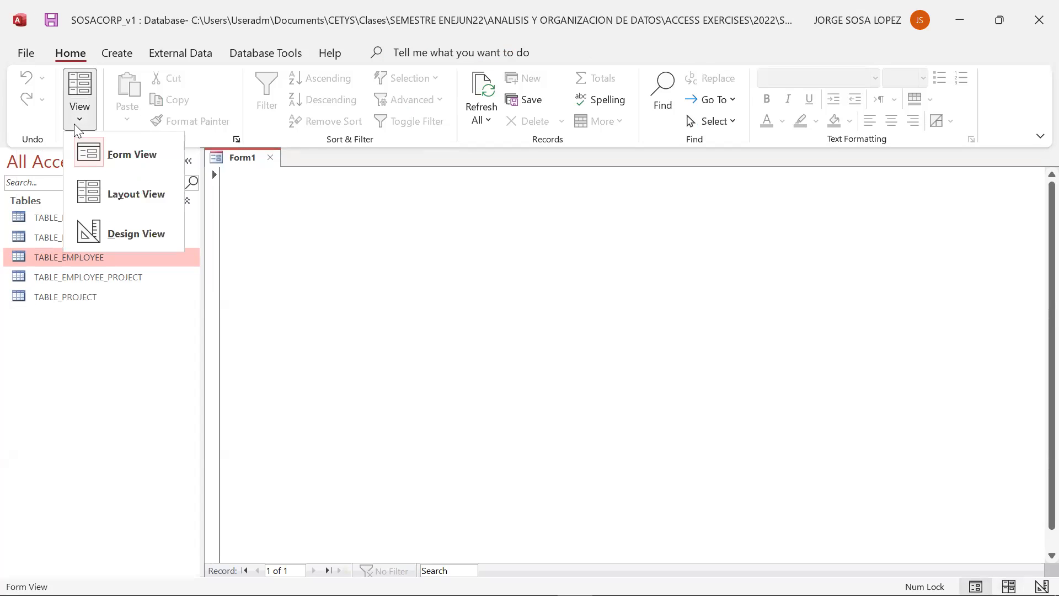
left_click(96, 220)
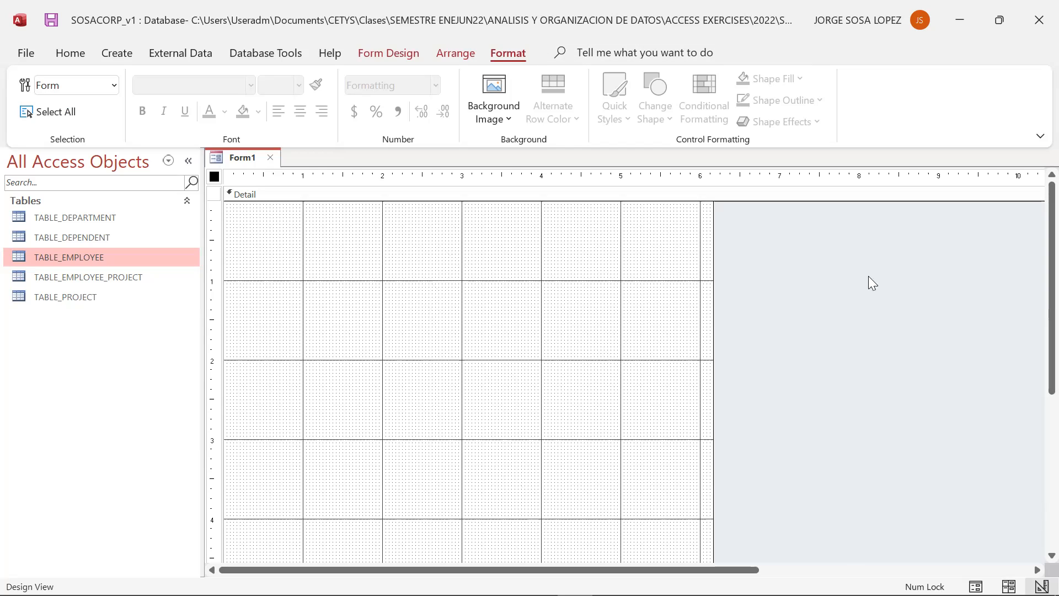
- Open the shortcut menus of the form selector and the form's tab
right_click(215, 176)
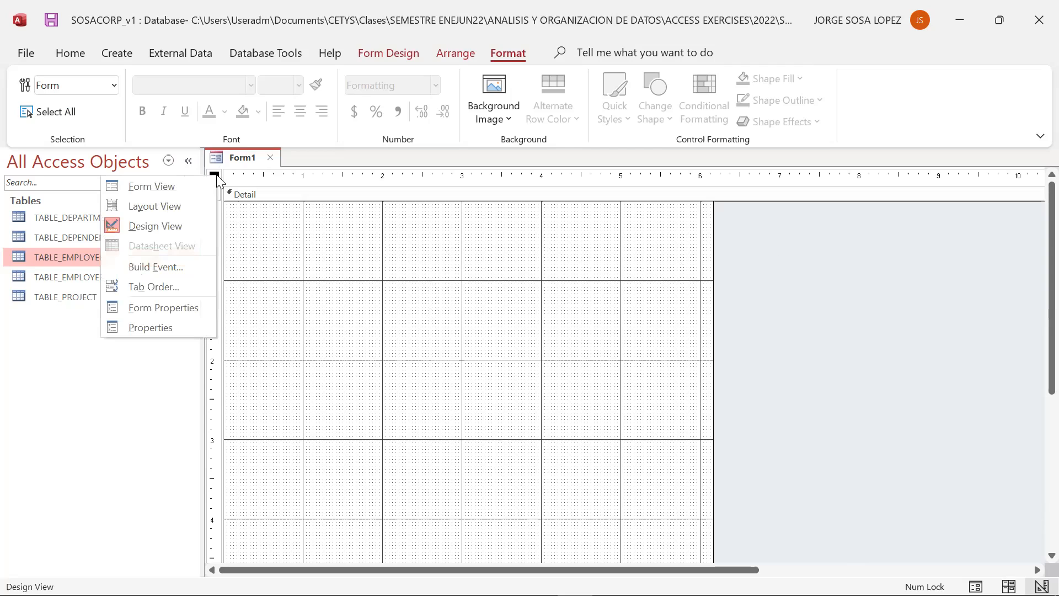
left_click(258, 160)
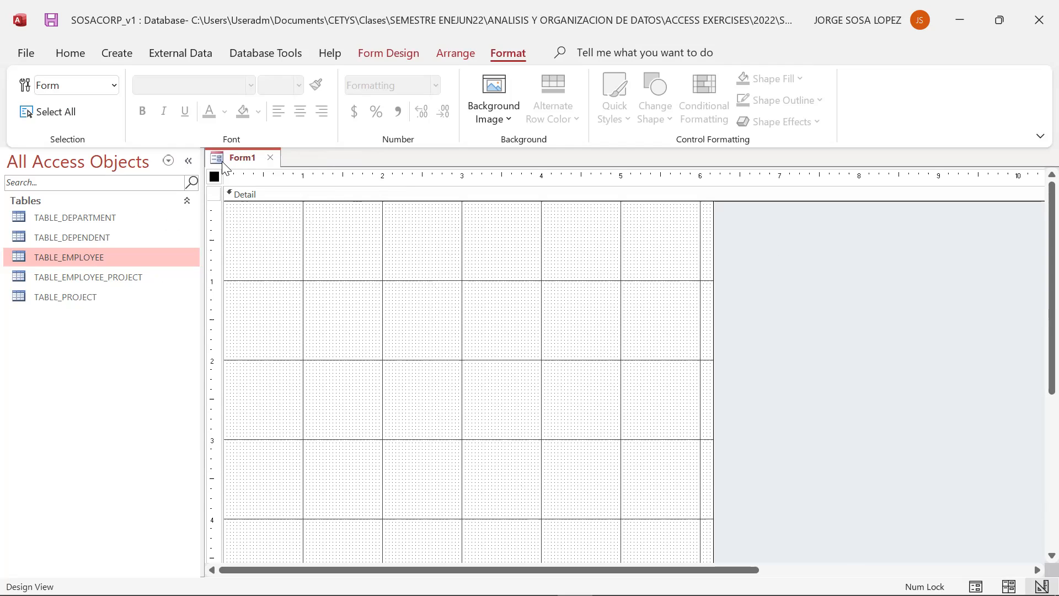
right_click(222, 161)
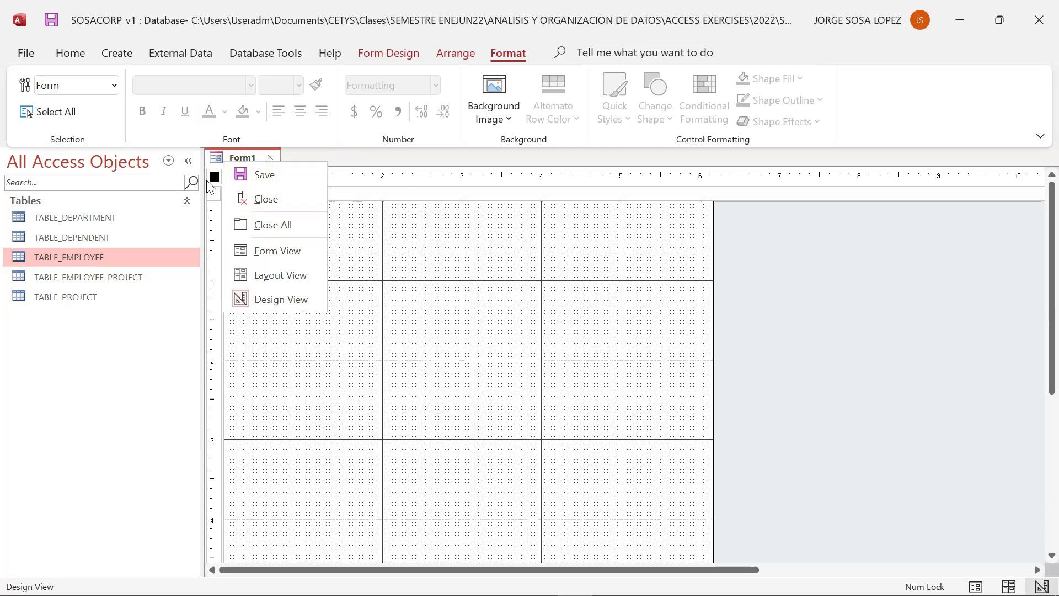
left_click(216, 178)
right_click(215, 177)
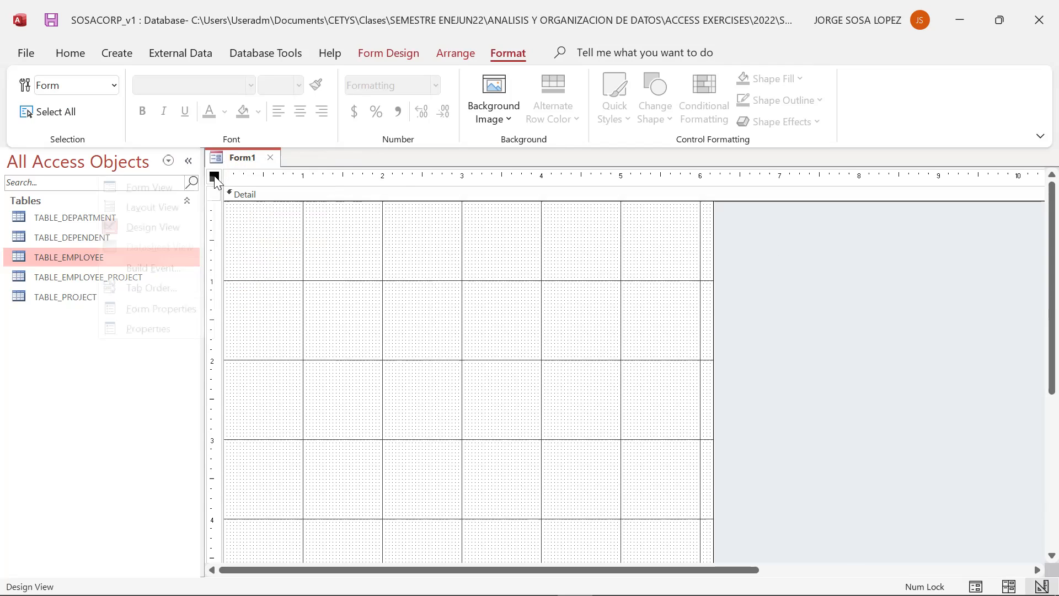
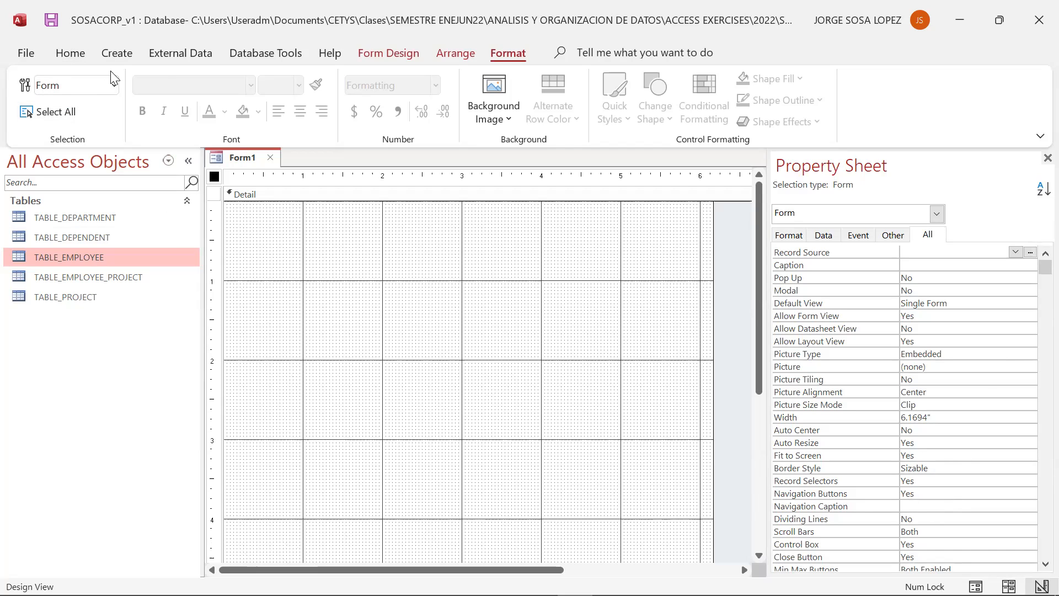
- Close the Property Sheet and preview the form in Form View before returning to Design View
left_click(1047, 159)
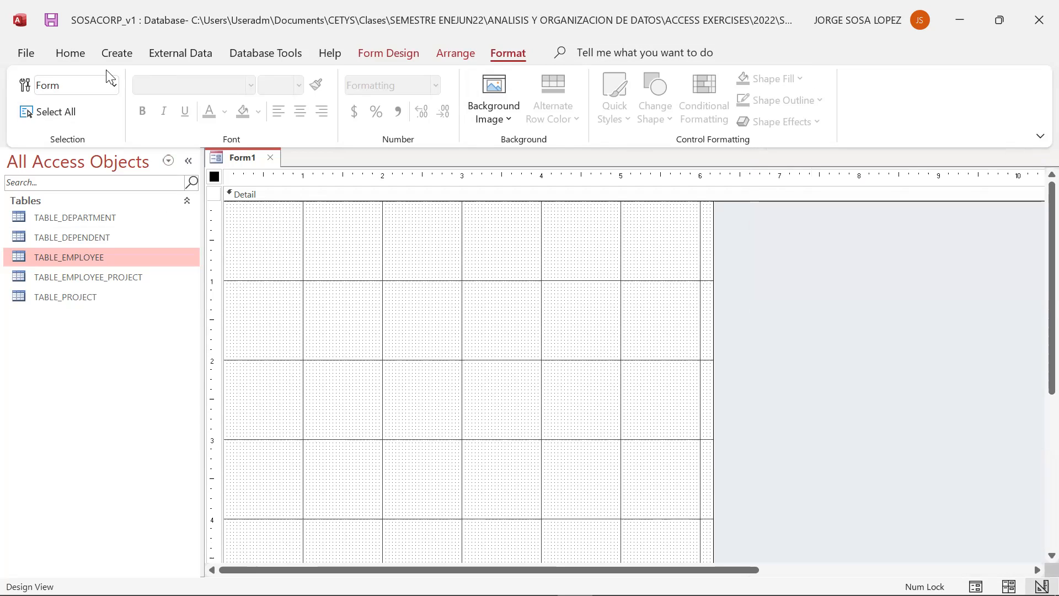
left_click(67, 55)
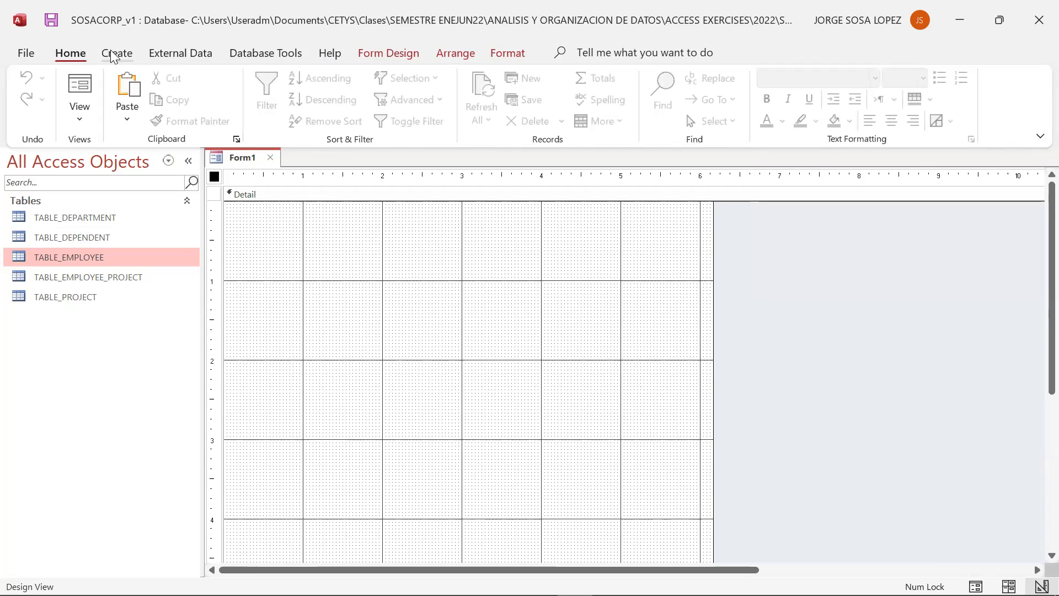
left_click(389, 53)
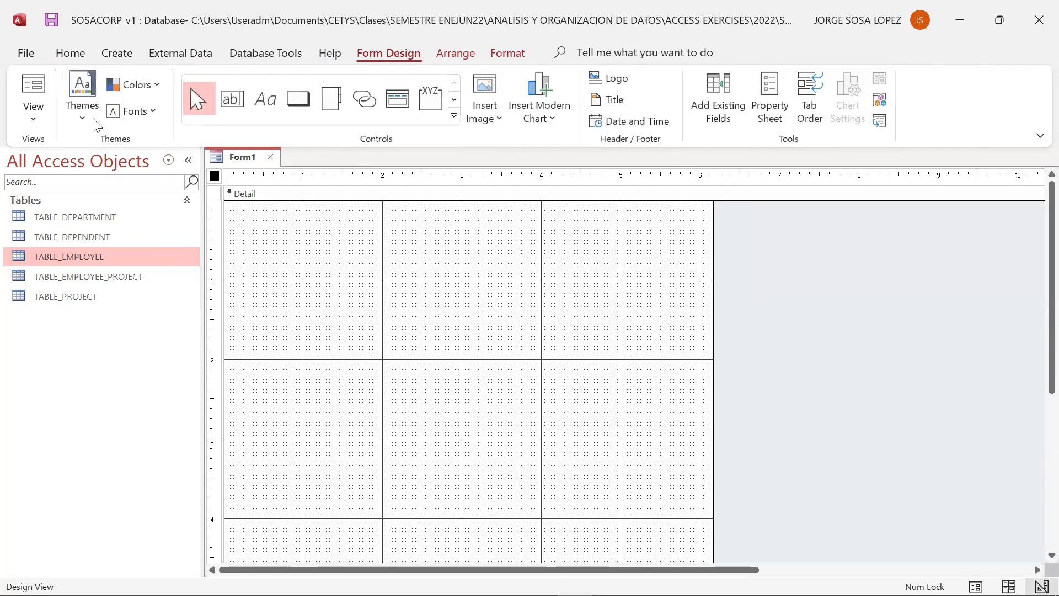
left_click(33, 113)
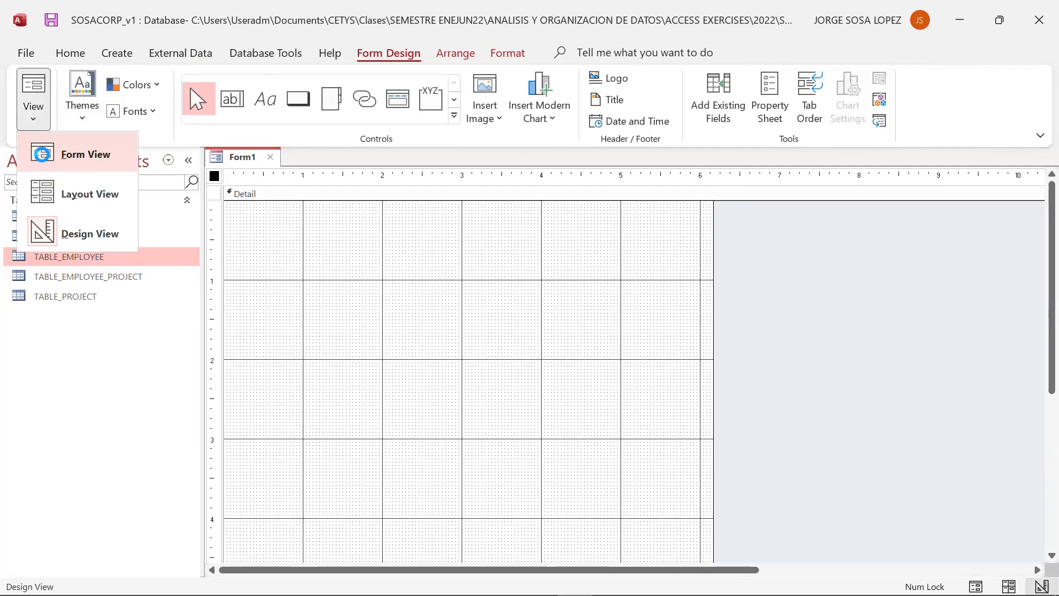
left_click(42, 154)
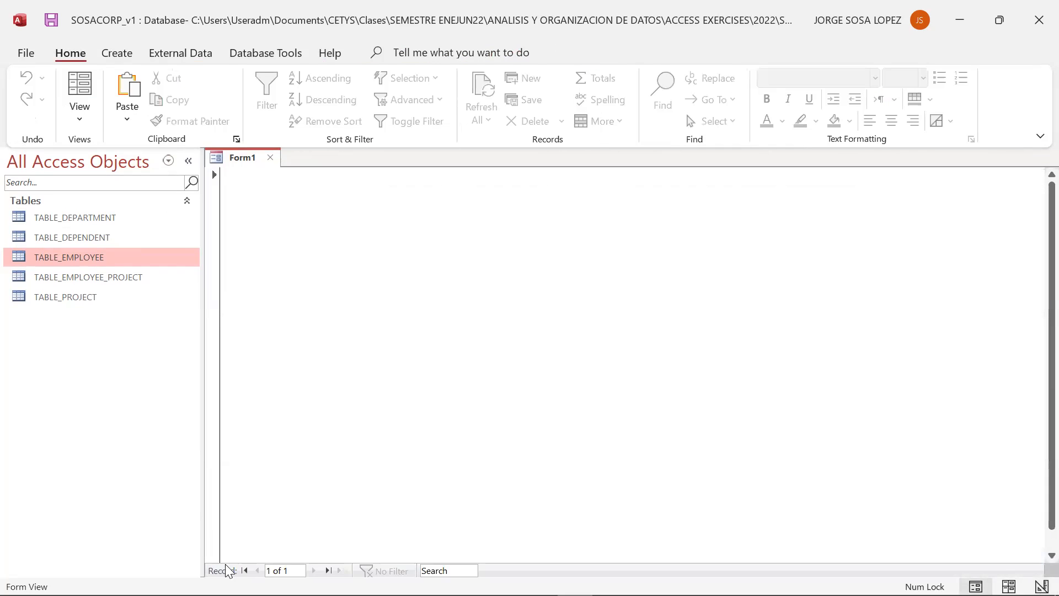
left_click(71, 112)
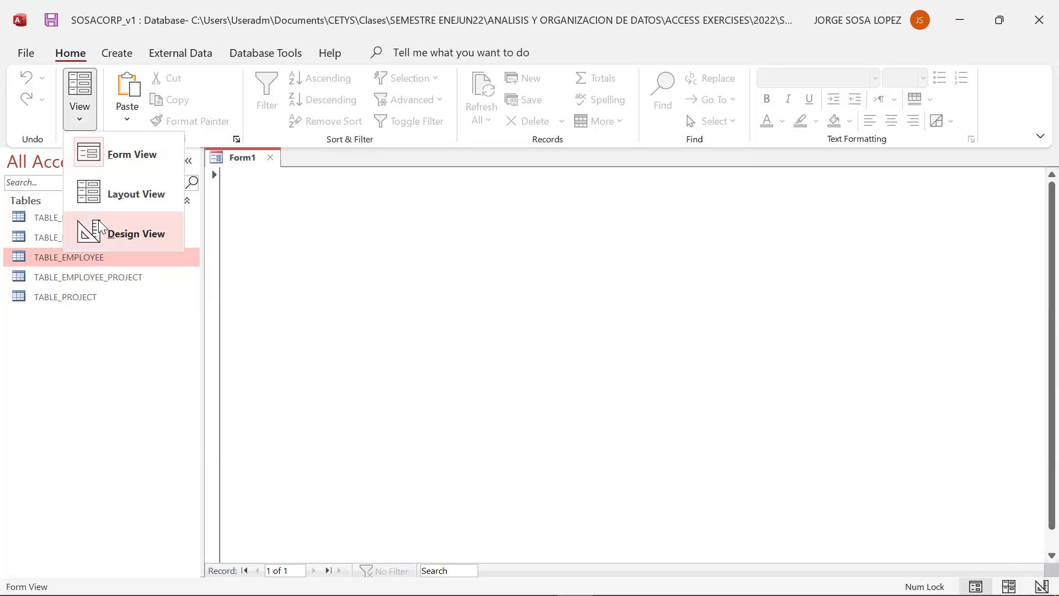
left_click(150, 234)
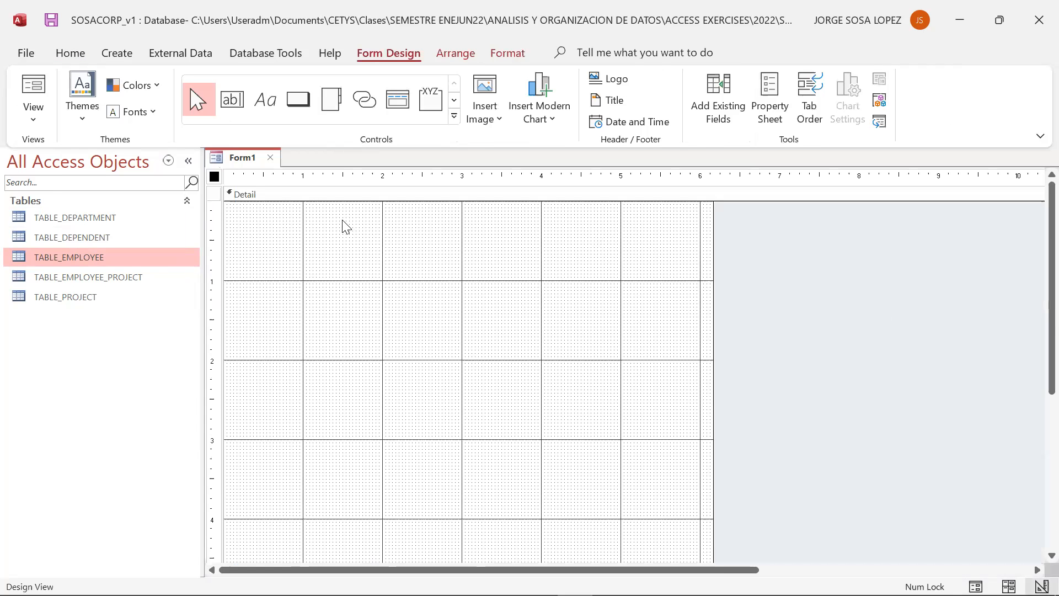
- Open the form's properties and set Record Selectors to No
right_click(215, 179)
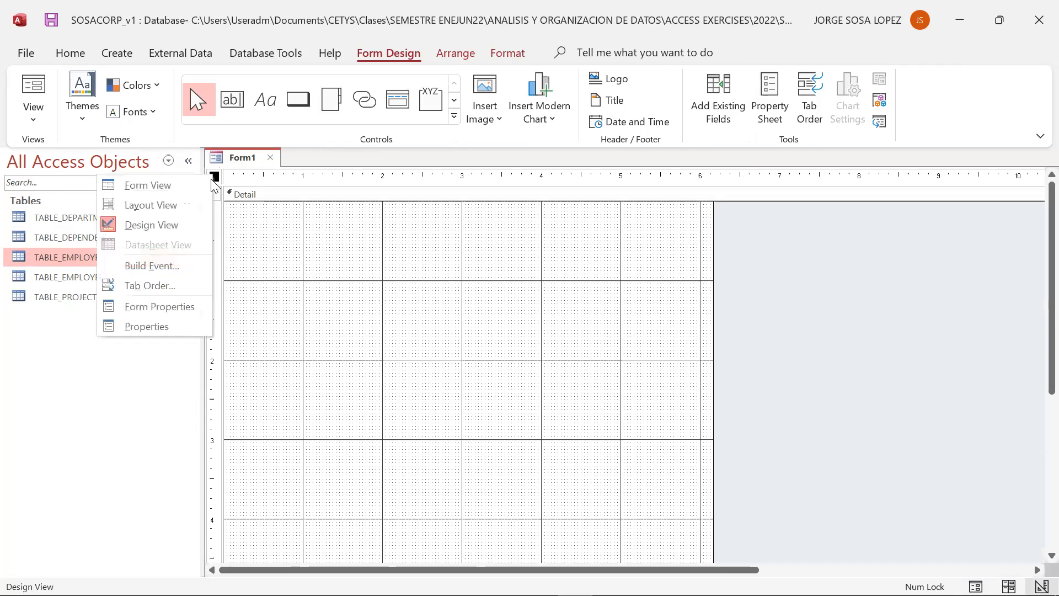
left_click(161, 322)
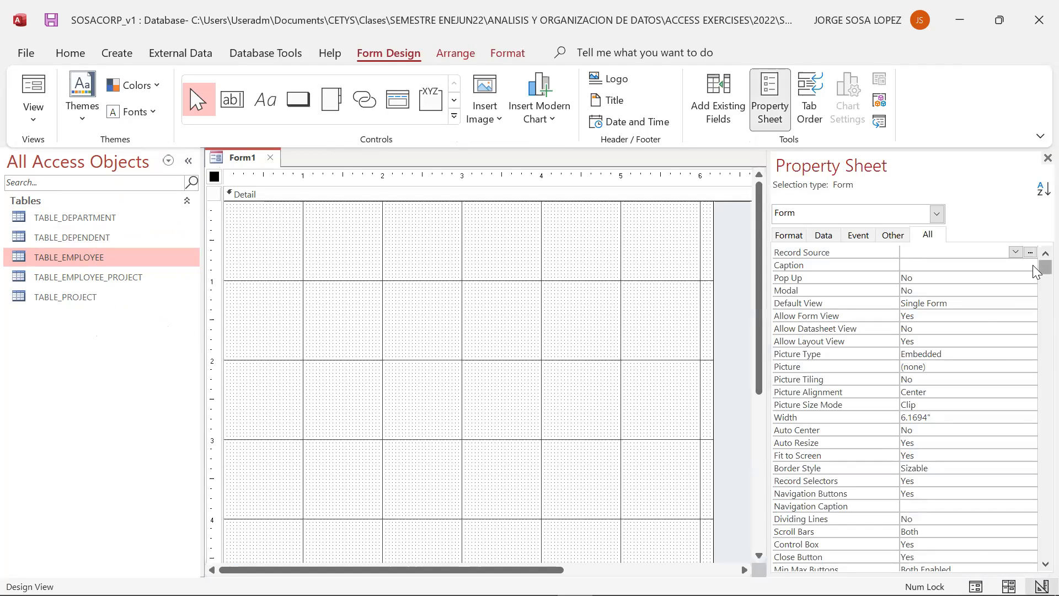
left_click(979, 482)
left_click(1029, 481)
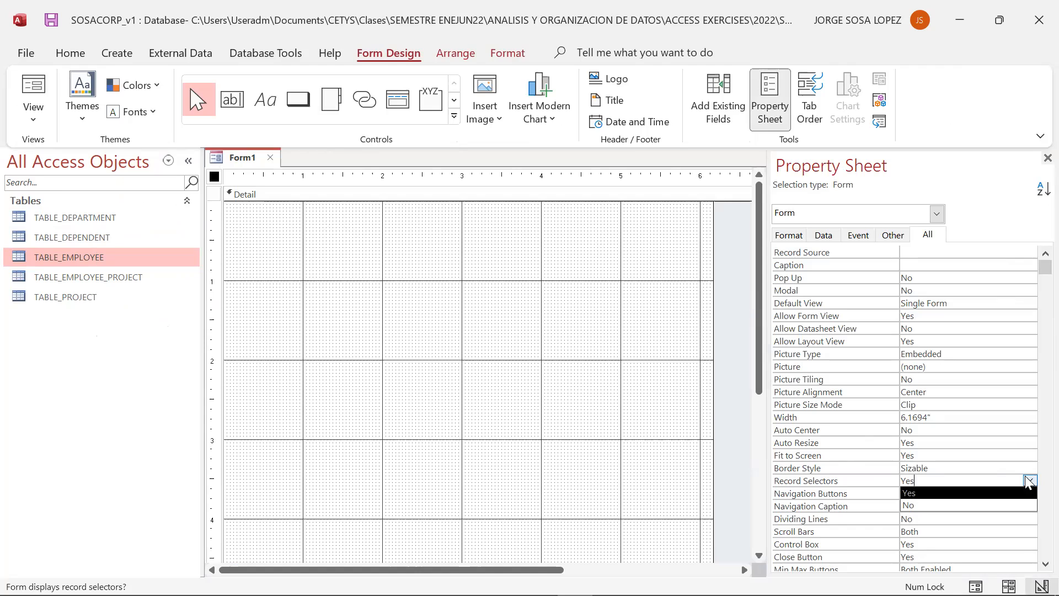
left_click(996, 504)
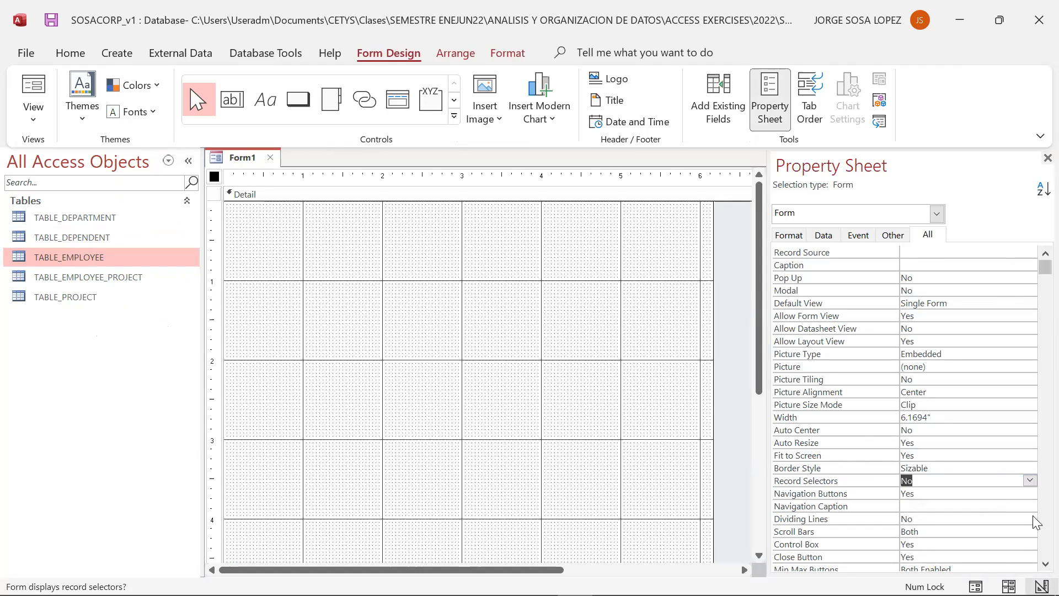
- Set the form's Navigation Buttons property to No
scroll(1034, 559, "down", 1)
left_click(1035, 563)
left_click(1024, 443)
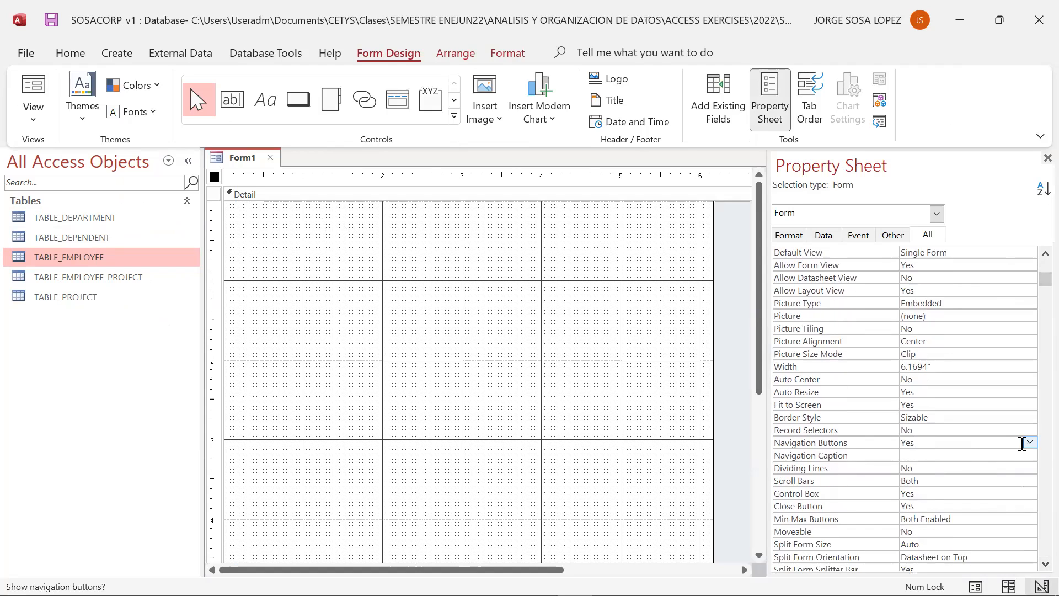
left_click(1030, 442)
left_click(995, 468)
- Browse the form's property categories for Data, Other, Format, Event and All
left_click(826, 235)
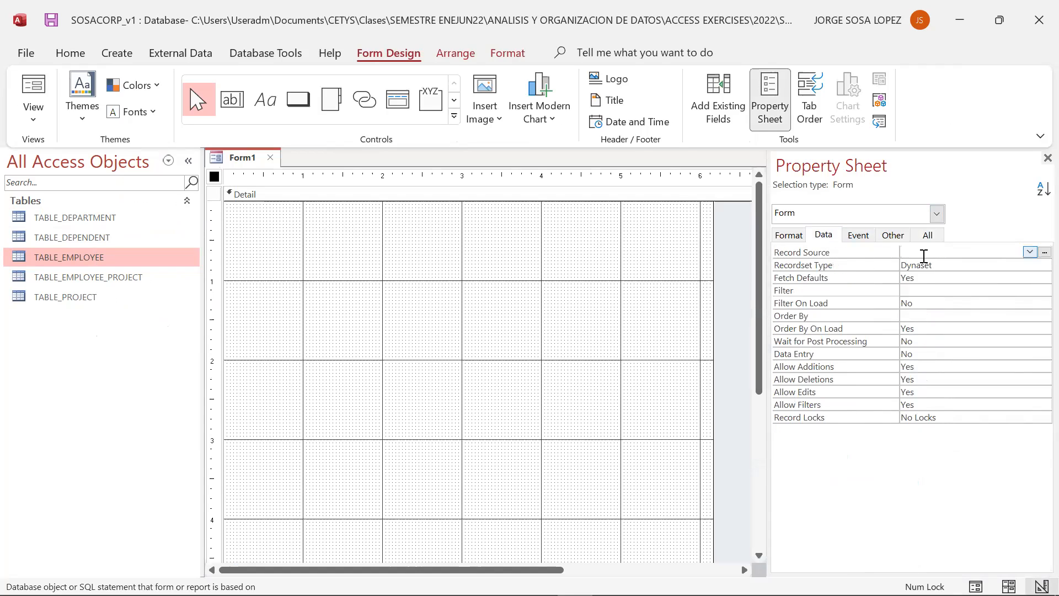
left_click(889, 235)
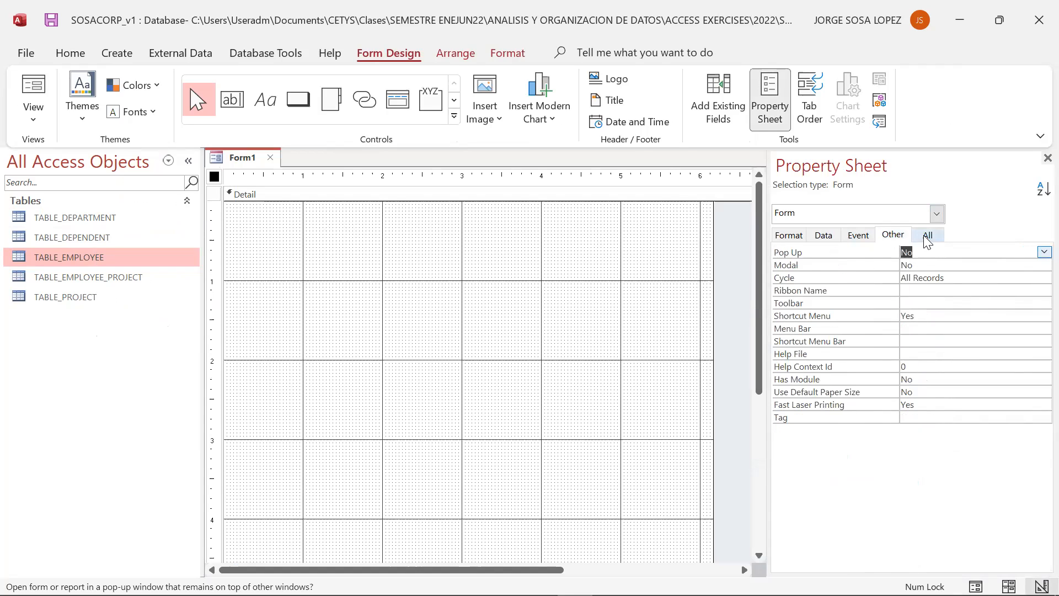
left_click(927, 237)
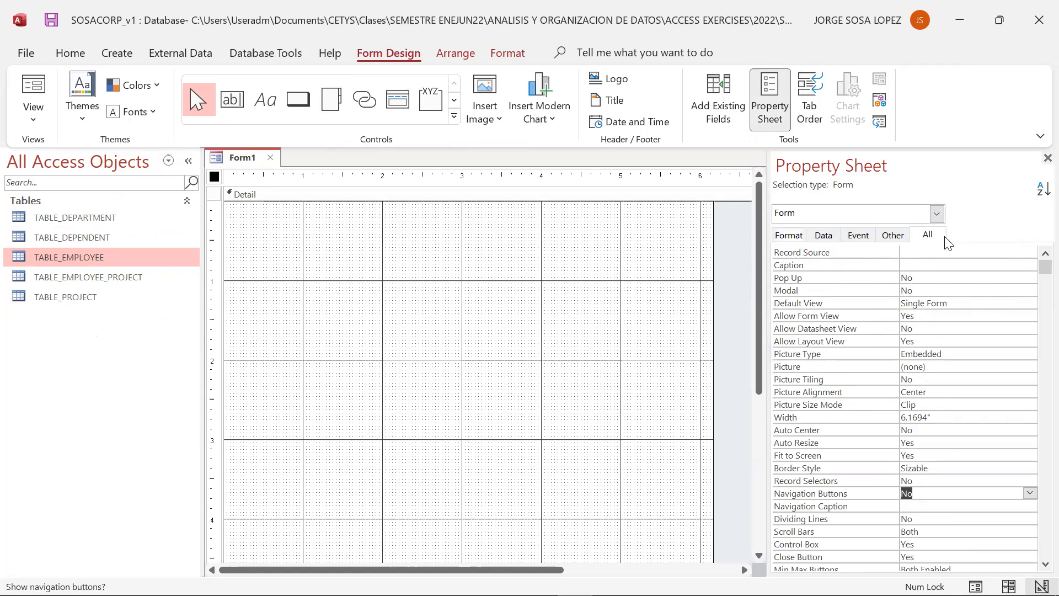
left_click(788, 234)
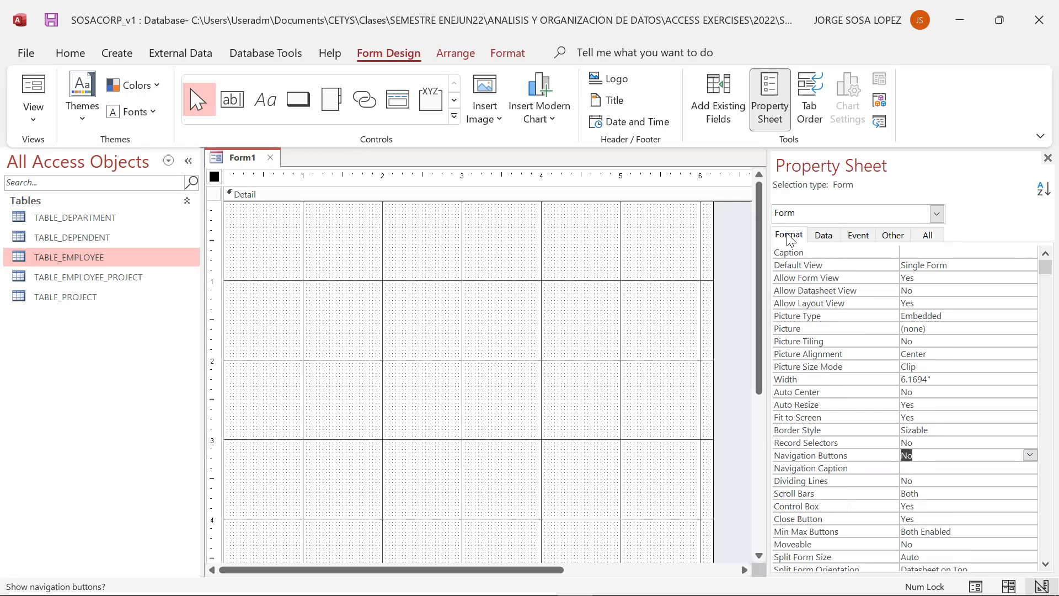
left_click(826, 236)
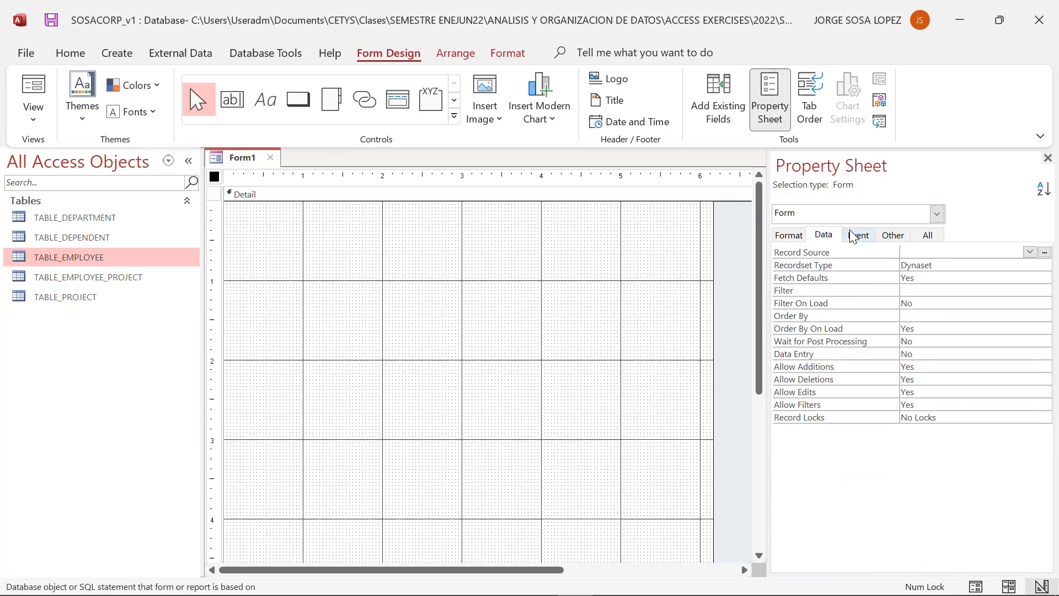
left_click(853, 236)
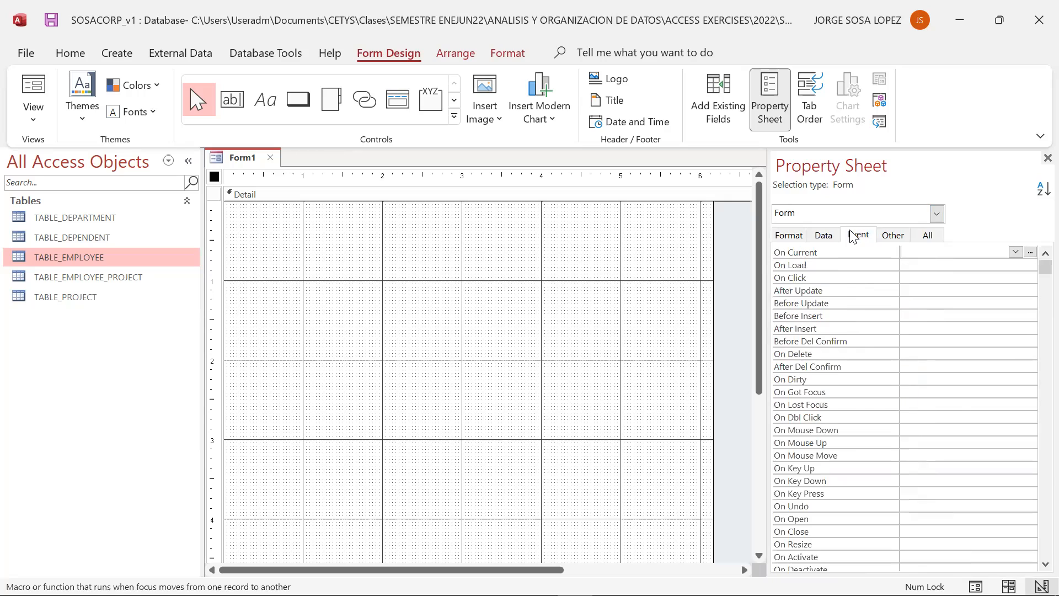
left_click(893, 234)
left_click(936, 235)
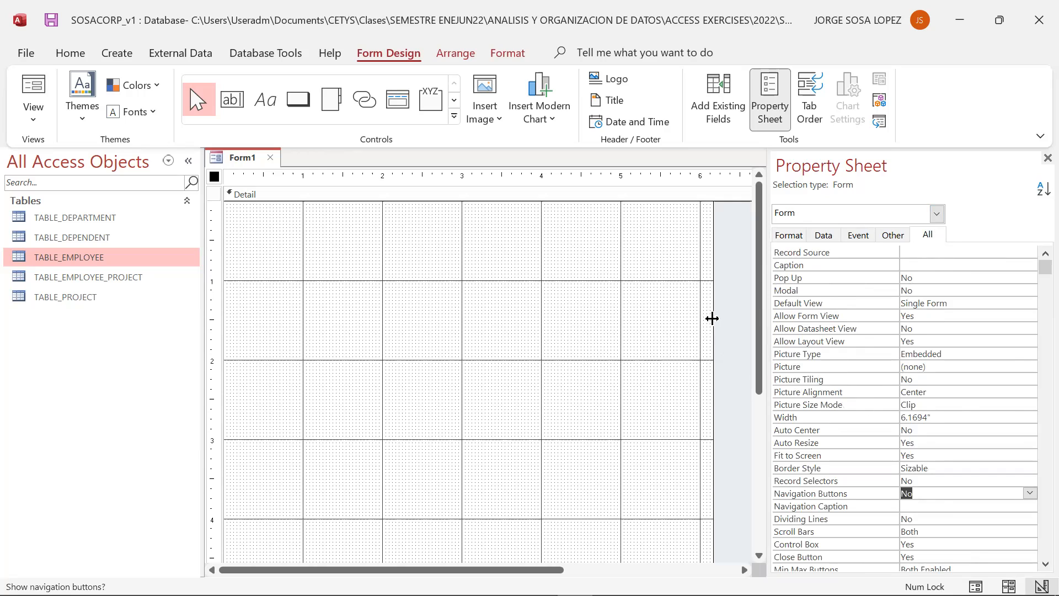
- Save the form as EMPLOYEE_FORM
key("ctrl+s")
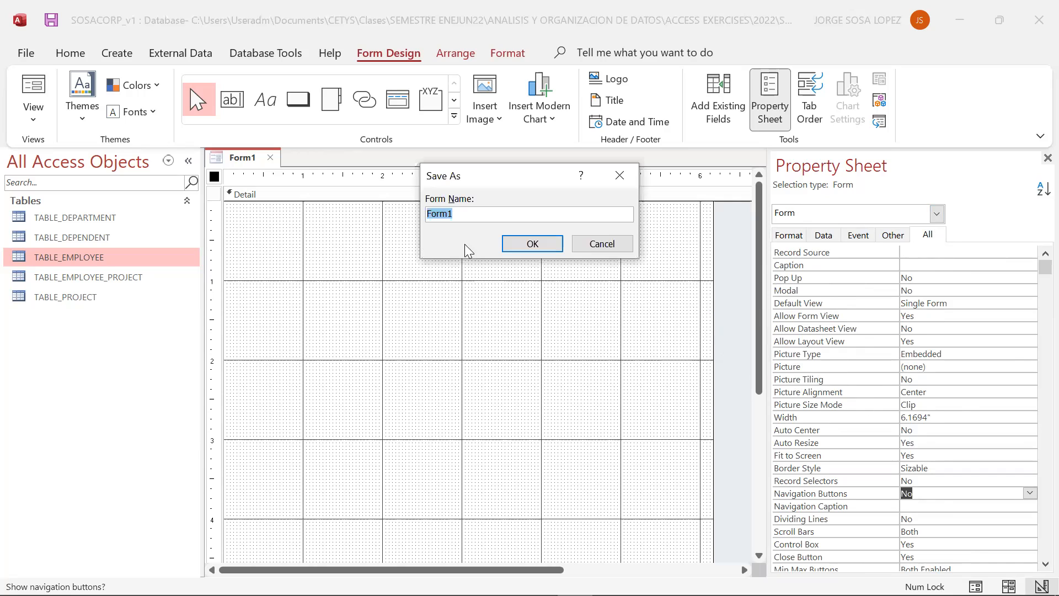
type("empl")
key("Caps_Lock")
key("BackSpace")
key("BackSpace")
key("BackSpace")
key("BackSpace")
type("EMP")
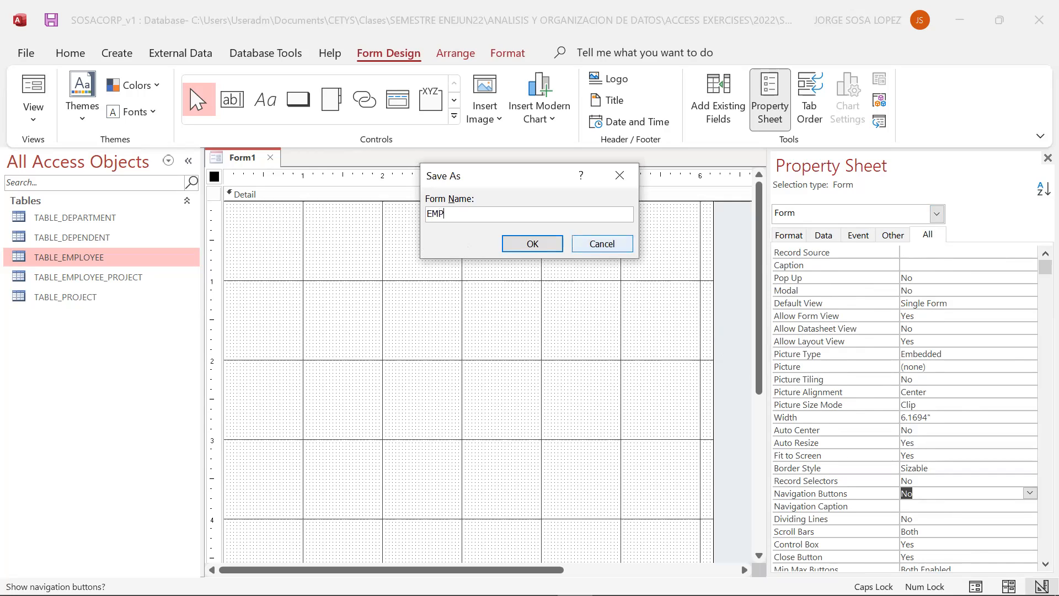
type("LOYEE_FORM")
left_click(533, 244)
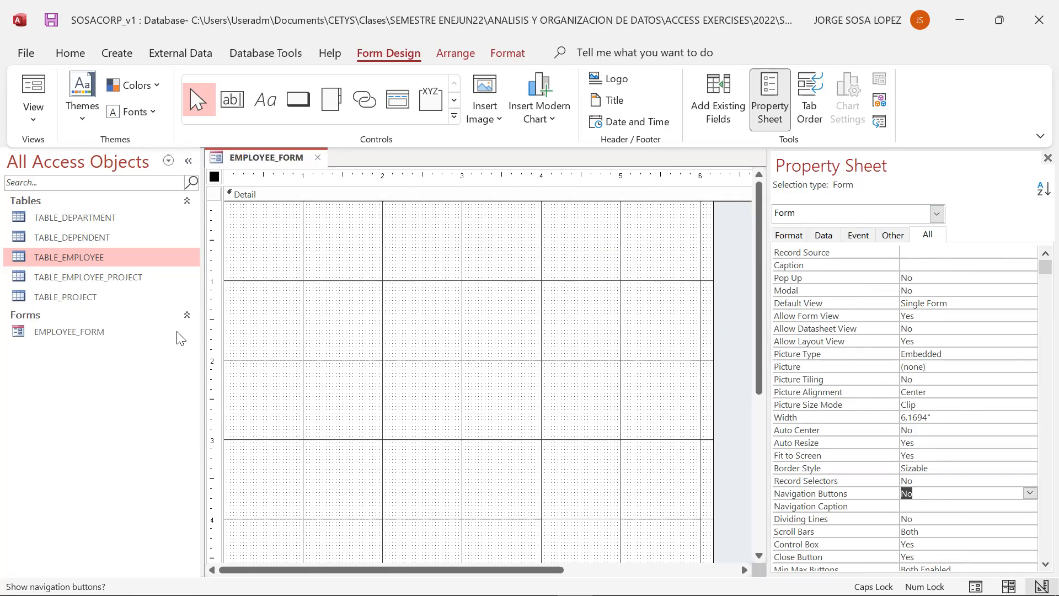
- Try to rename EMPLOYEE_FORM while it is open, then close the form
left_click(97, 335)
right_click(97, 336)
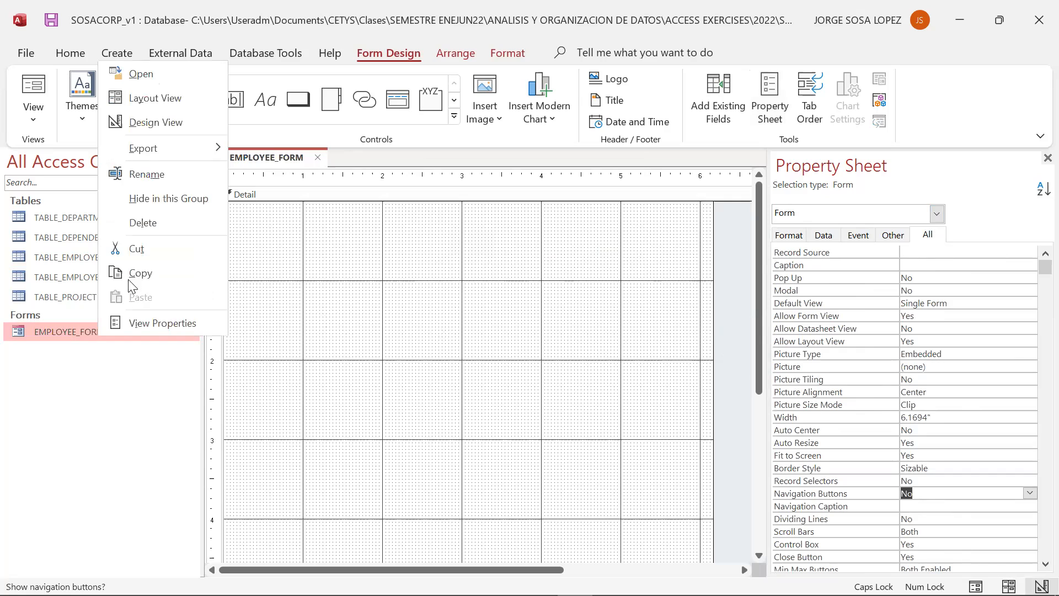
left_click(154, 175)
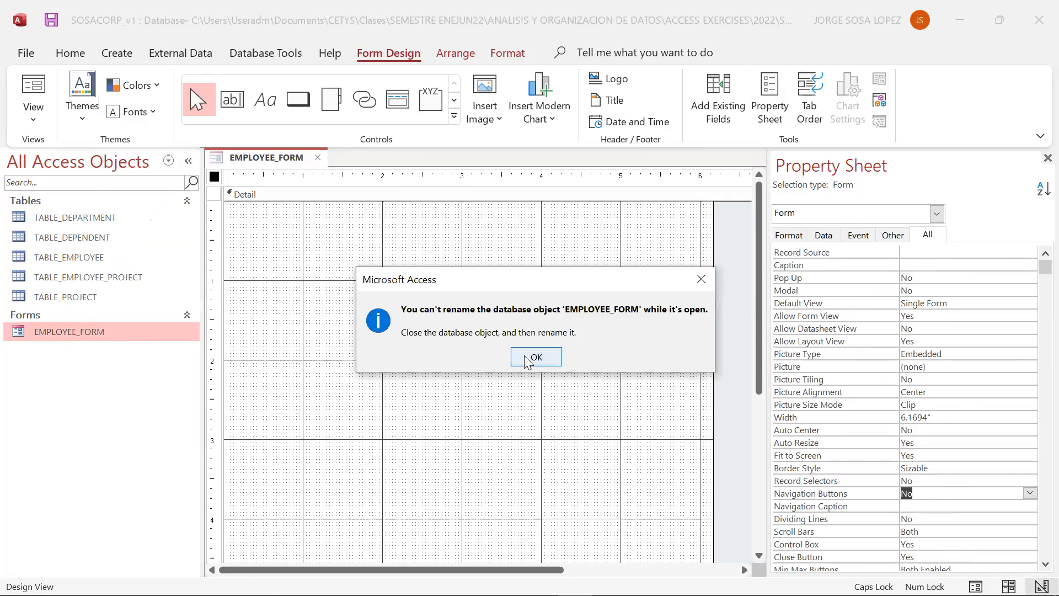
left_click(535, 357)
left_click(317, 157)
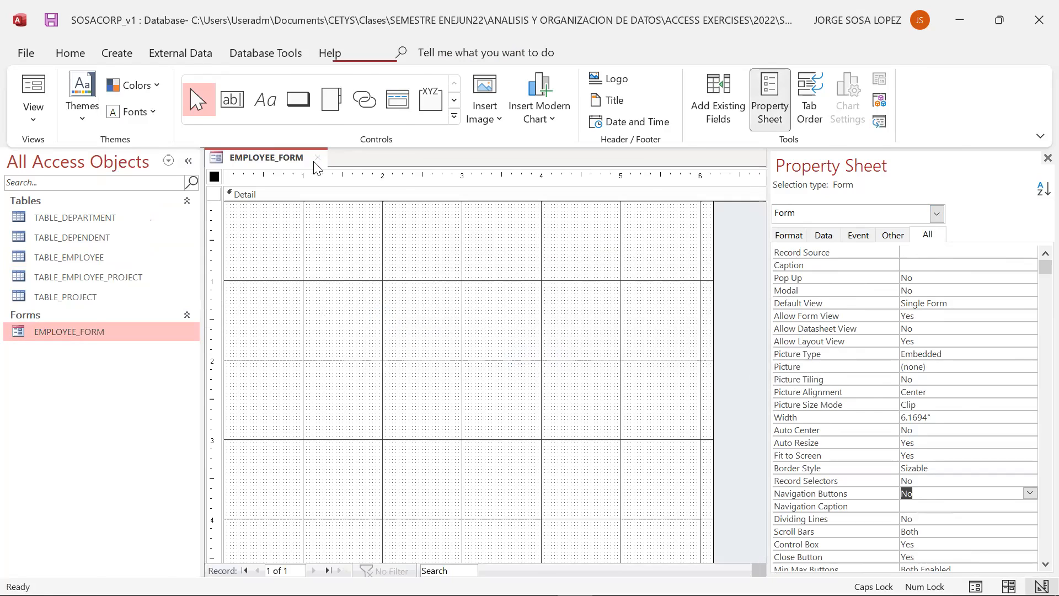
- Rename the form to ADD_EMPLOYEE_FORM
right_click(142, 331)
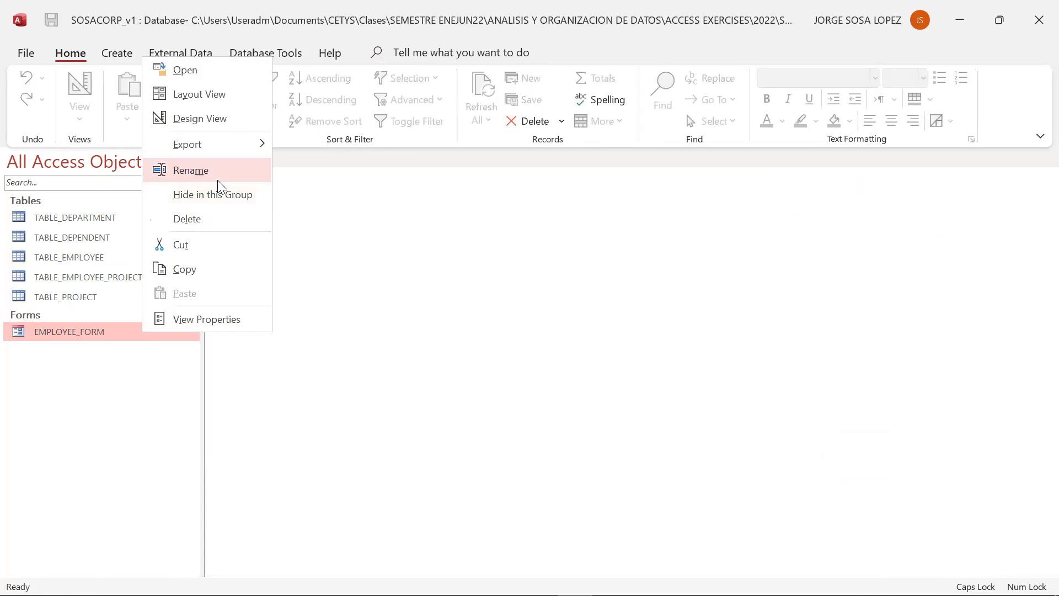
left_click(218, 181)
key("Home")
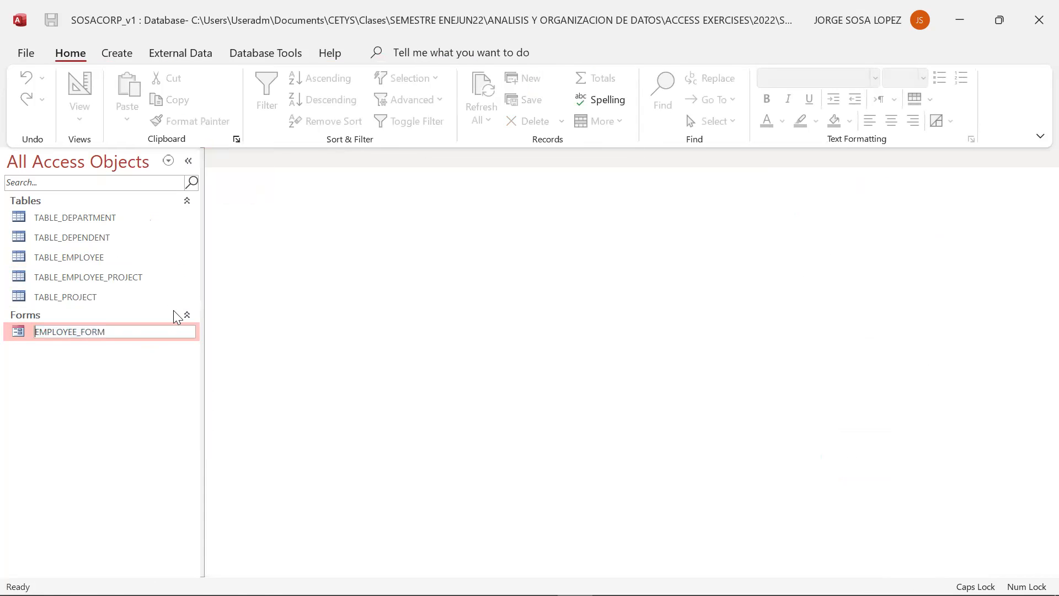
type("ADD_")
left_click(94, 453)
- Open ADD_EMPLOYEE_FORM and switch it to Design View
double_click(81, 333)
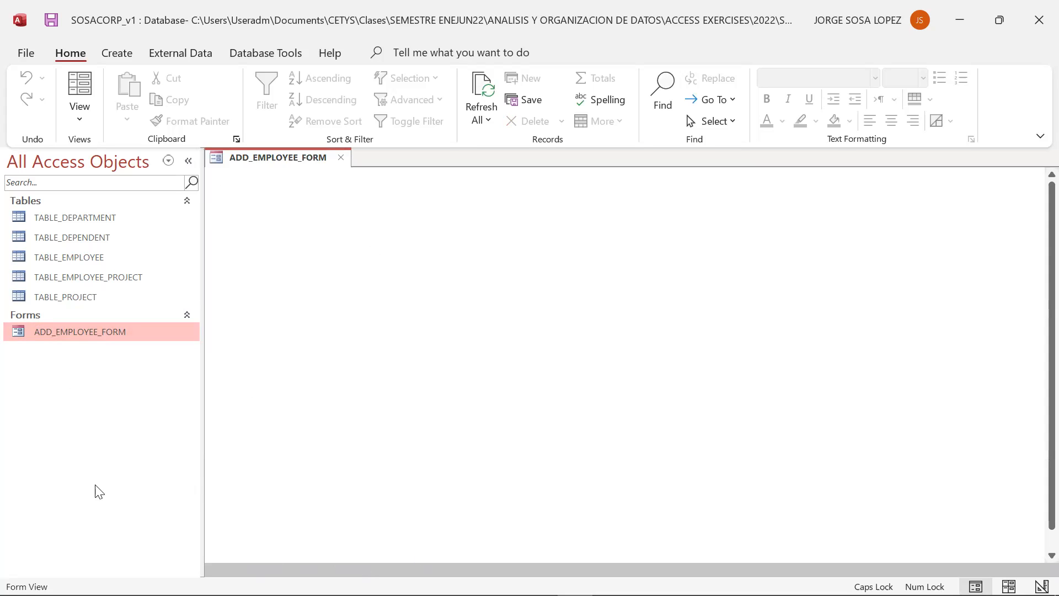
left_click(91, 128)
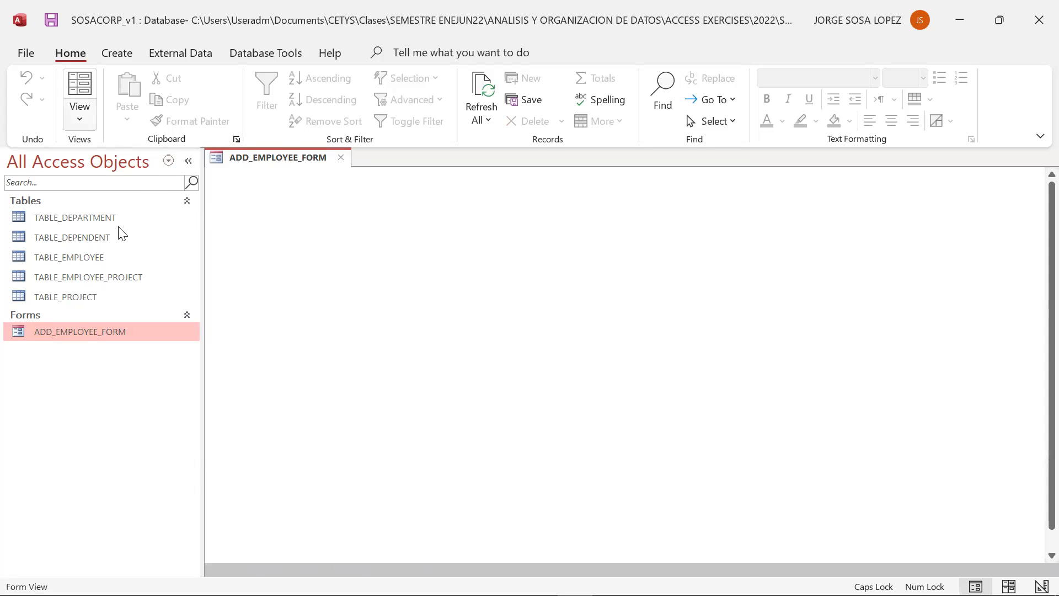
left_click(138, 234)
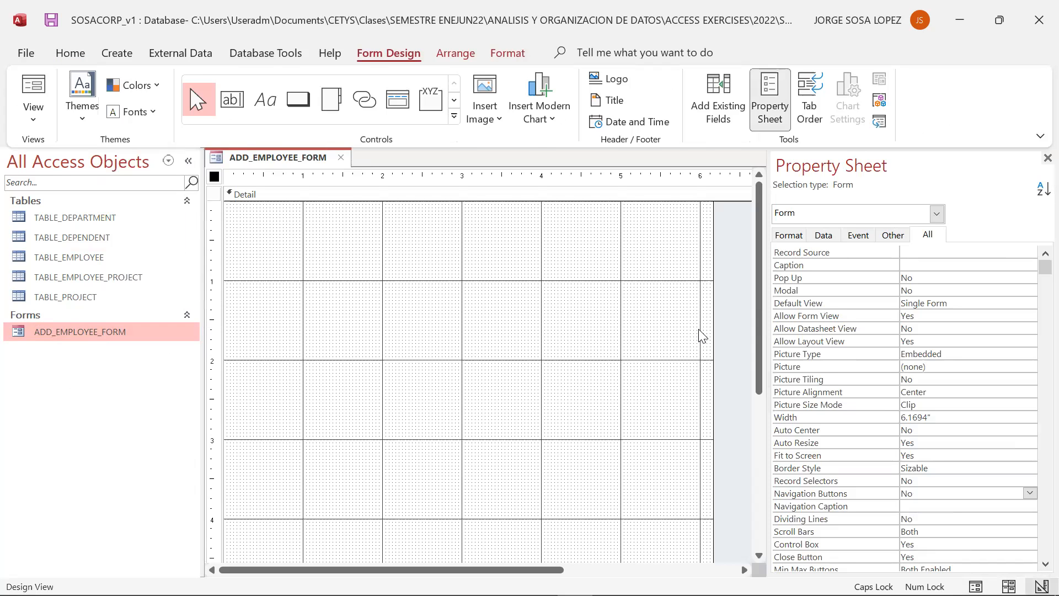
- Set the form's Record Source to TABLE_EMPLOYEE in the form properties
left_click(1048, 159)
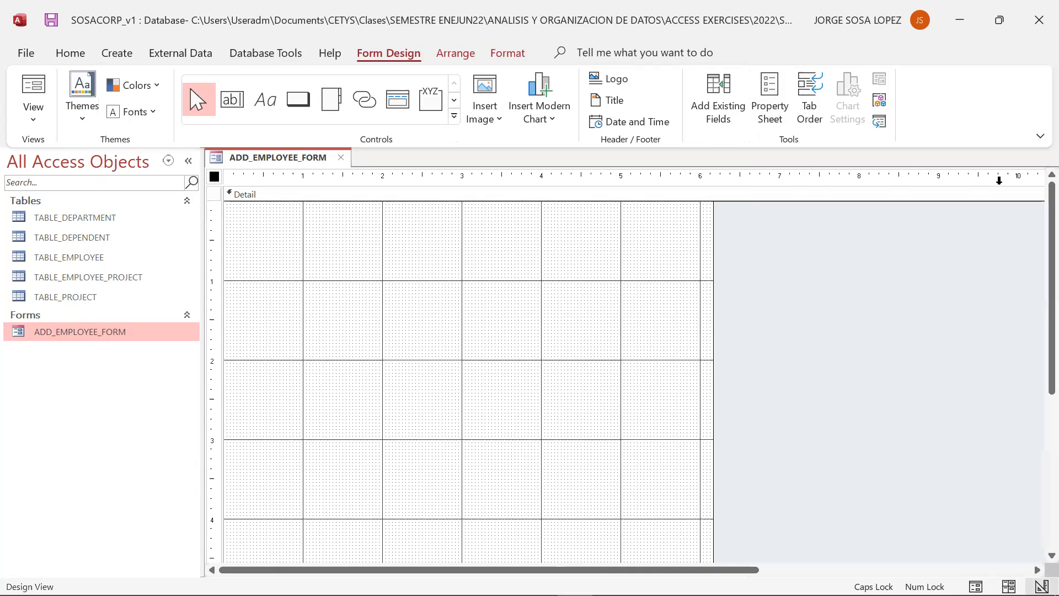
right_click(219, 187)
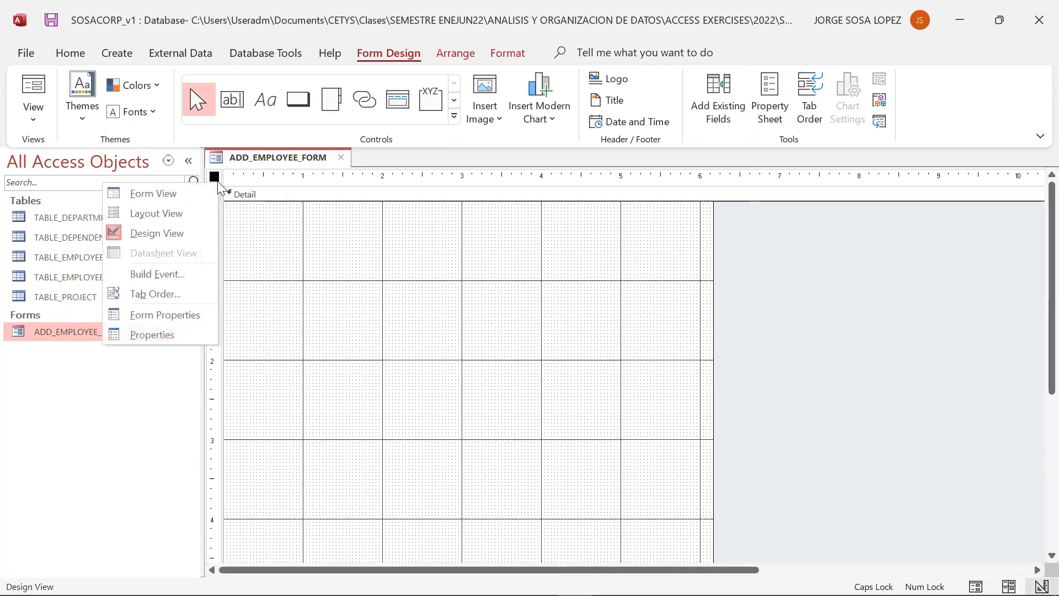
left_click(178, 316)
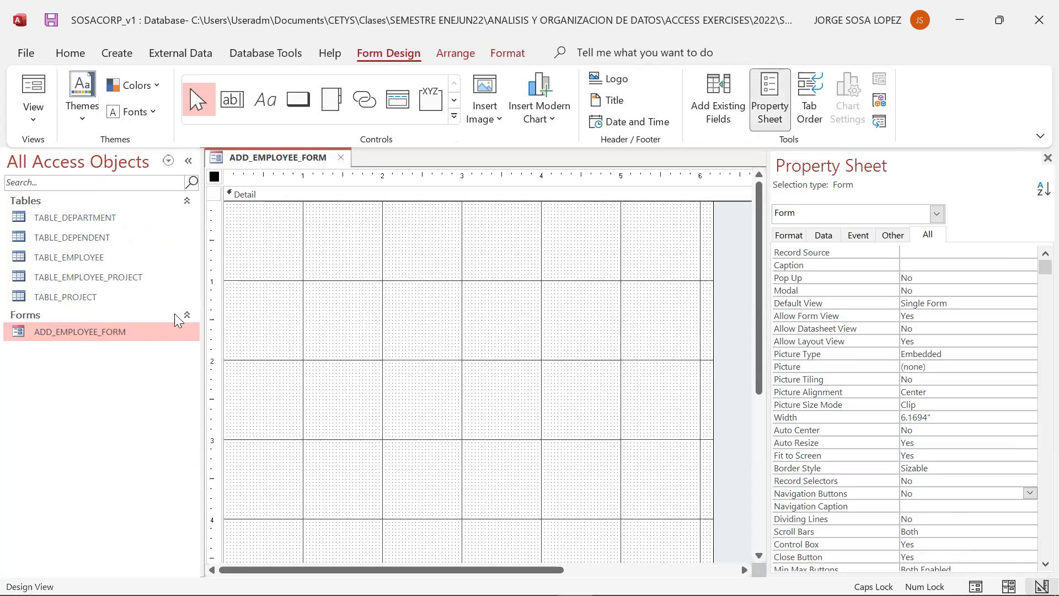
left_click(822, 238)
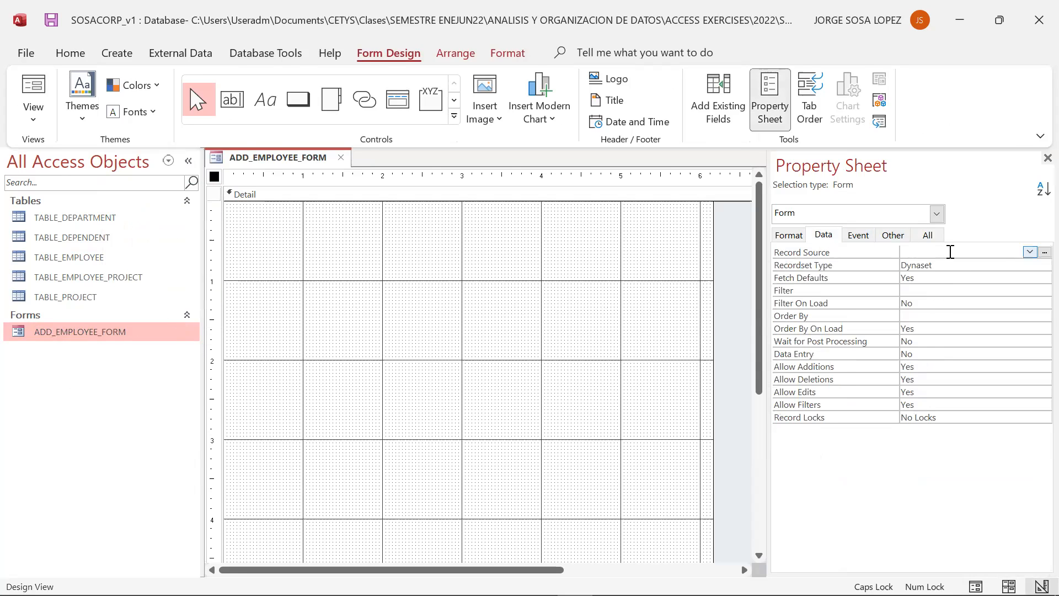
left_click(1031, 253)
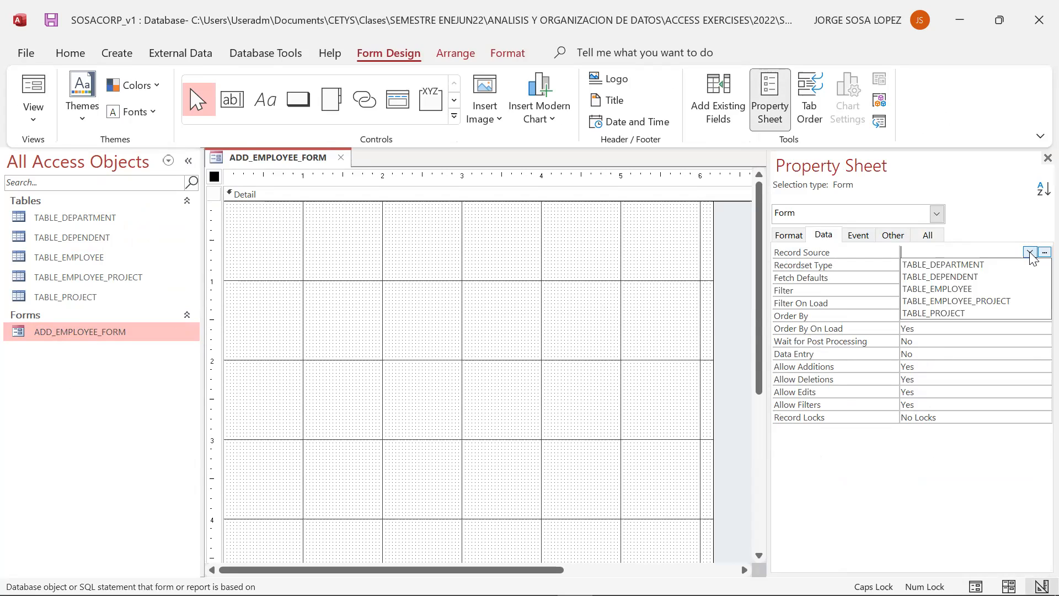
left_click(1005, 288)
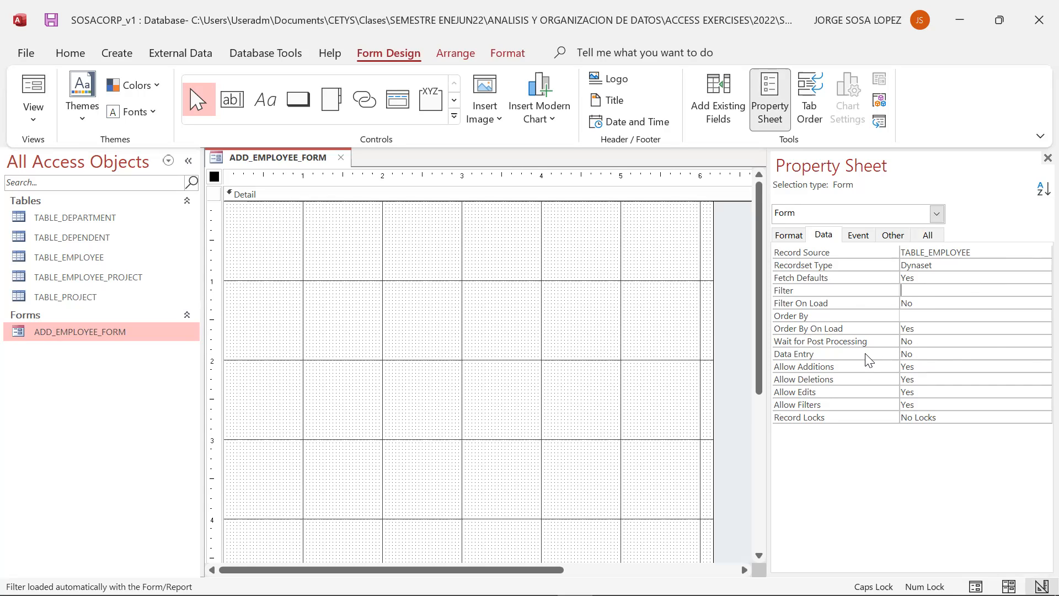
- Set the form's Data Entry property to Yes and close the property sheet
left_click(997, 350)
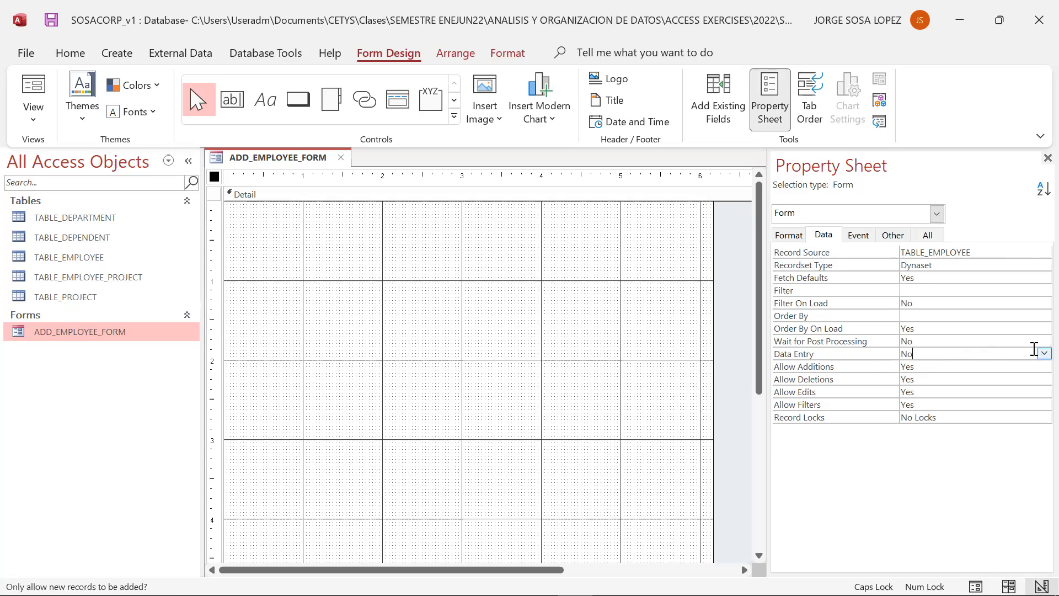
left_click(1043, 354)
left_click(1025, 364)
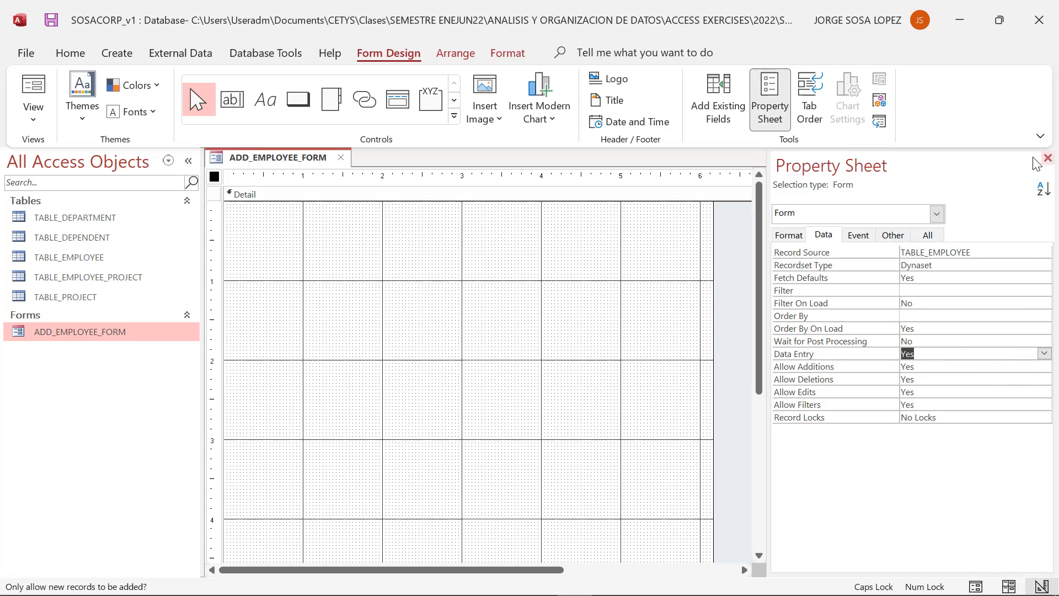
left_click(1048, 157)
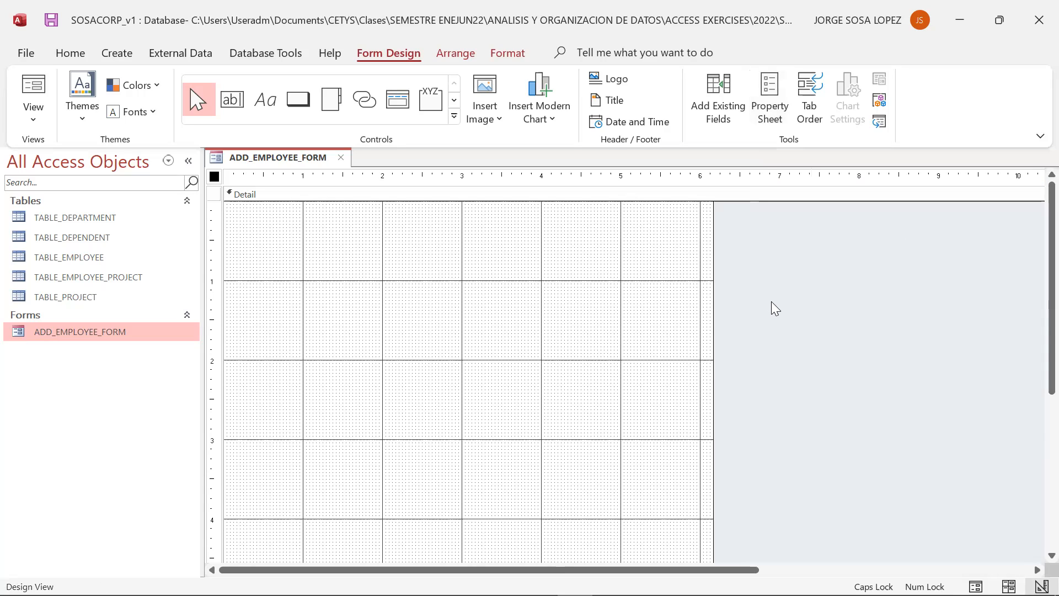
- Try placing the EMP_SSN field on the form from the field list, then delete it
left_click(731, 109)
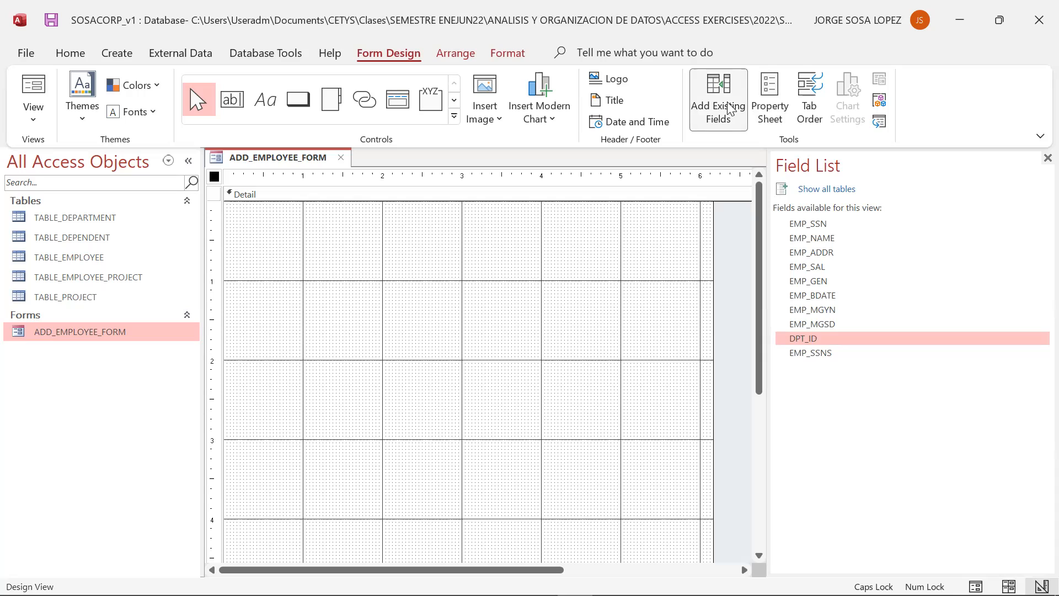
left_click(809, 225)
left_click_drag(809, 224, 274, 230)
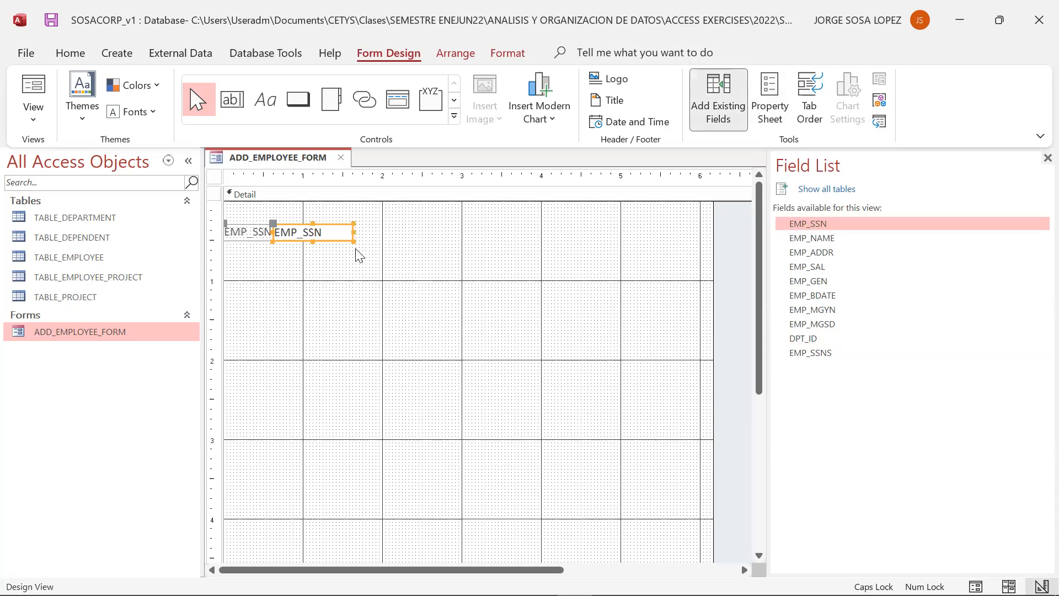
left_click(381, 226)
left_click(330, 233)
left_click_drag(330, 226, 369, 223)
left_click(368, 224)
left_click(318, 280)
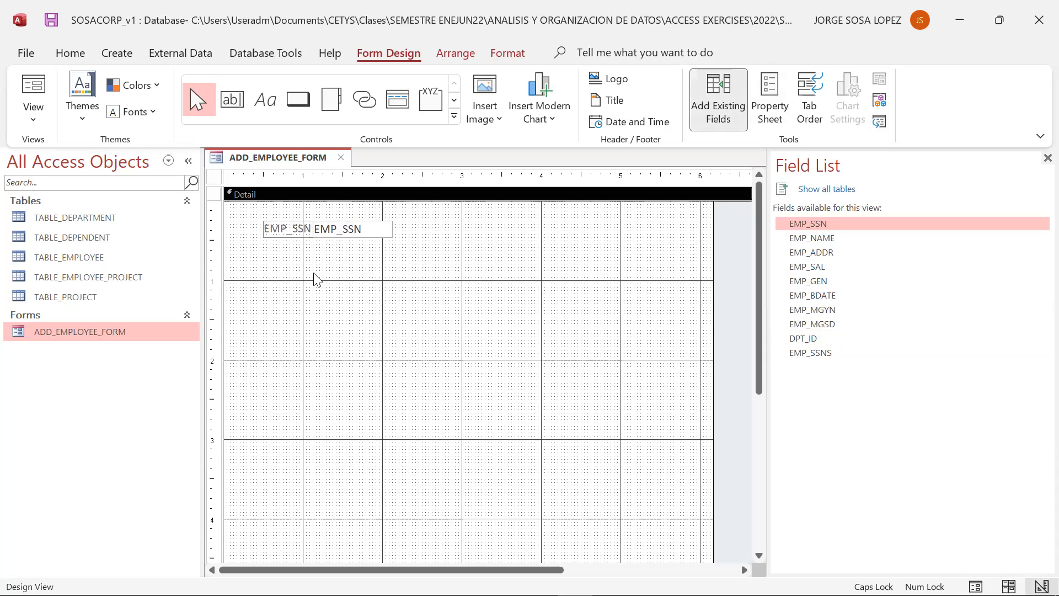
left_click(370, 229)
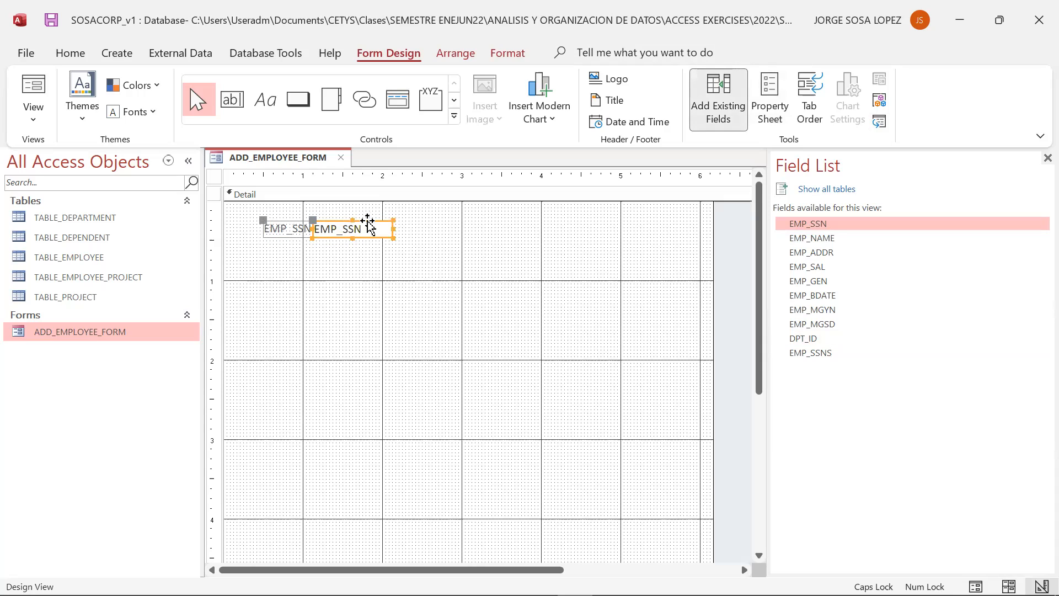
key("Delete")
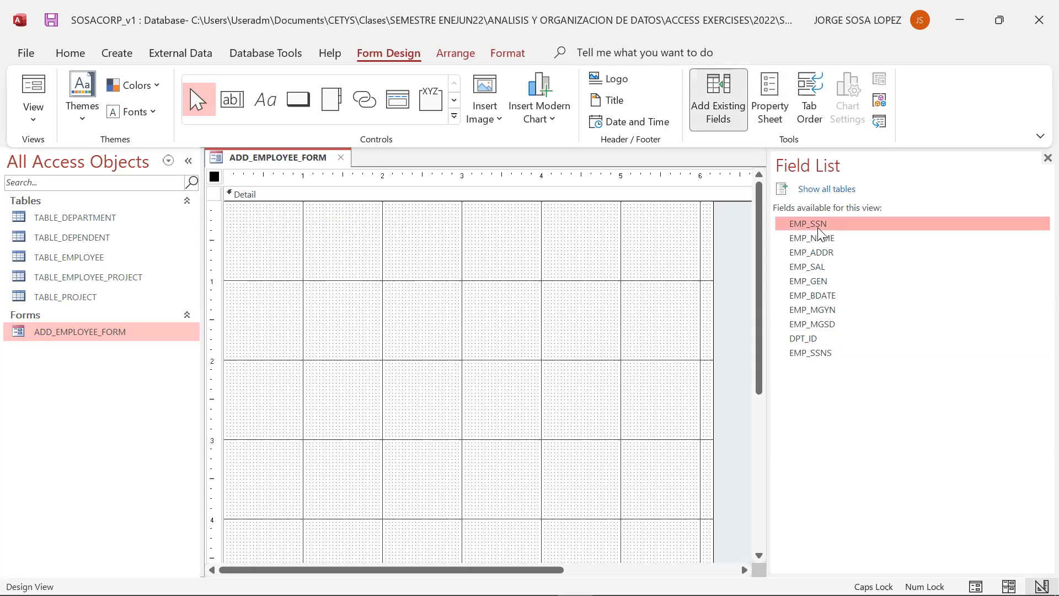
- Add all TABLE_EMPLOYEE fields from the field list to the form's Detail section
key("shift+Down")
key("shift+Down")
key("shift+Down")
key("shift+Down")
key("shift+Down")
key("shift+Down")
key("shift+Down")
key("shift+Down")
key("shift+Down")
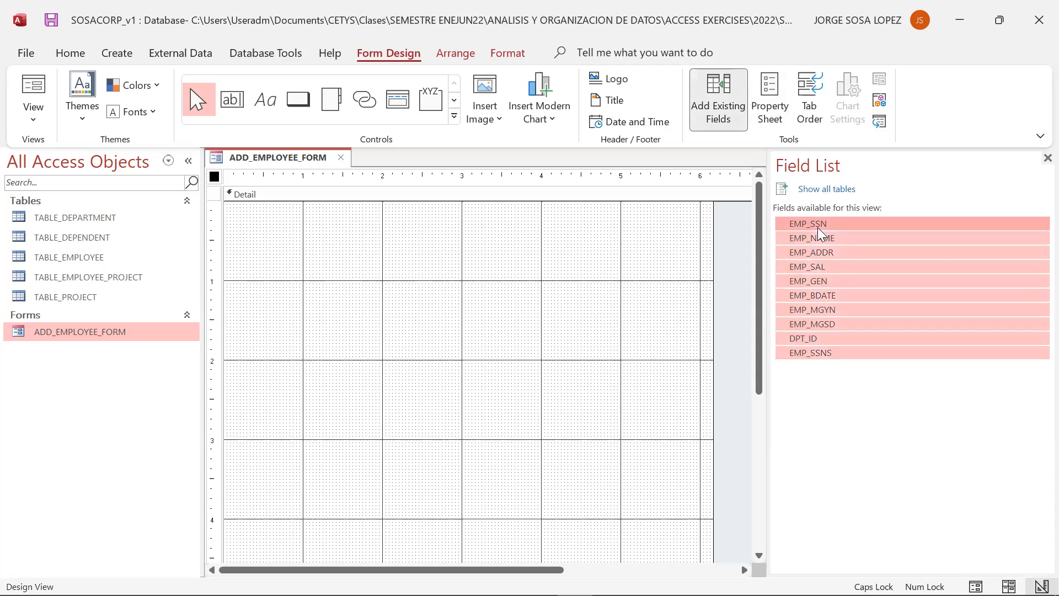
left_click_drag(828, 255, 342, 285)
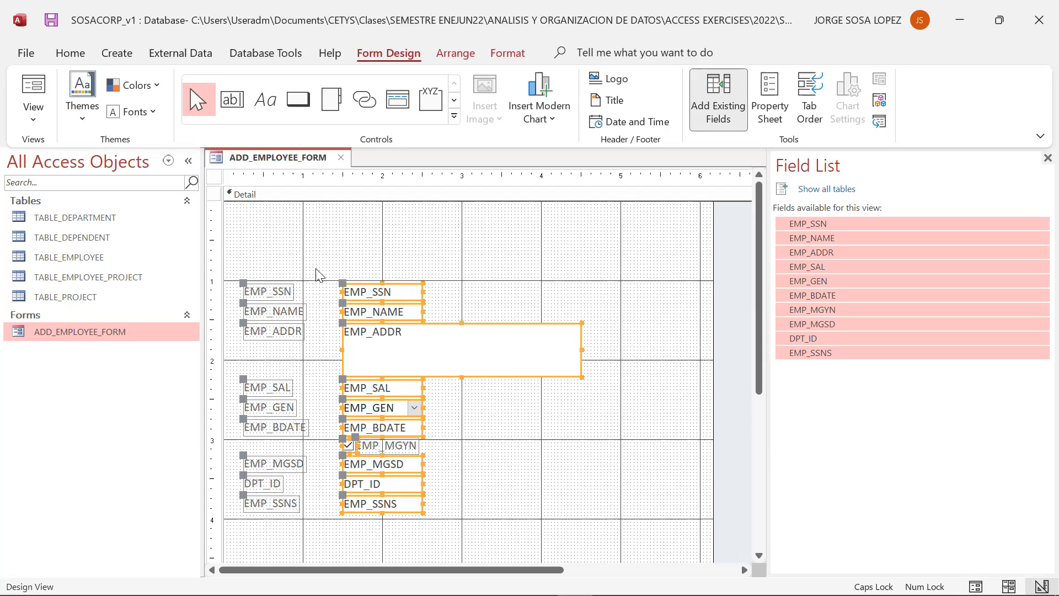
left_click(501, 232)
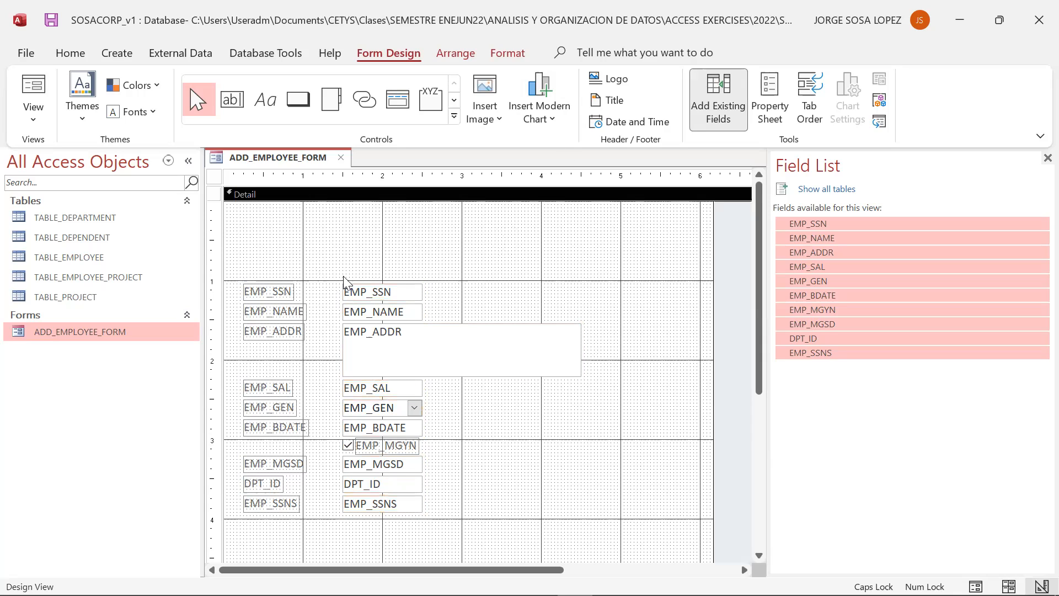
- Move the EMP_SSN and EMP_NAME controls up to the top of the Detail section
left_click_drag(281, 296, 282, 219)
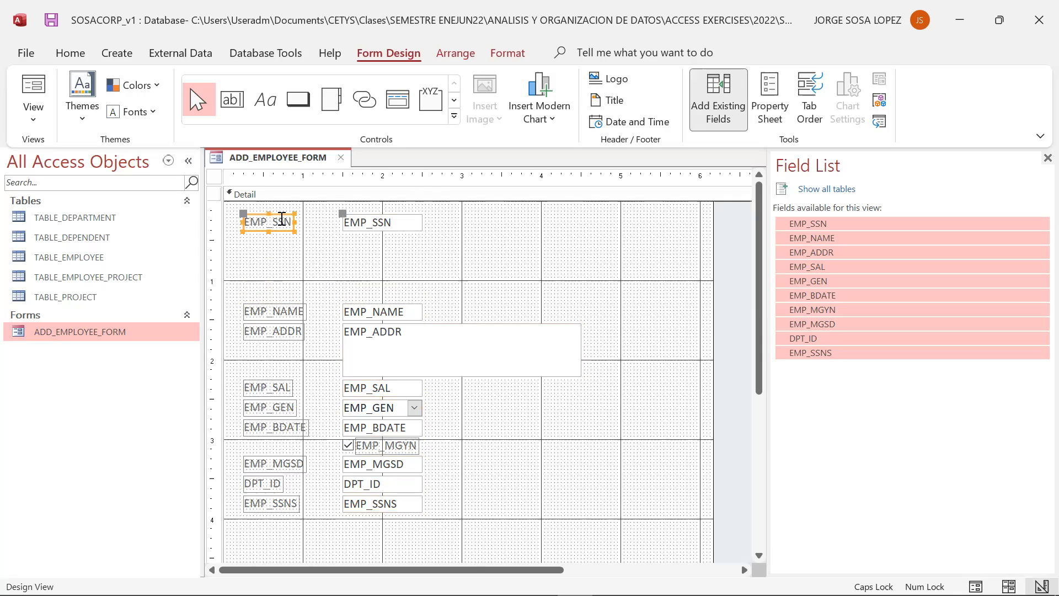
left_click(336, 244)
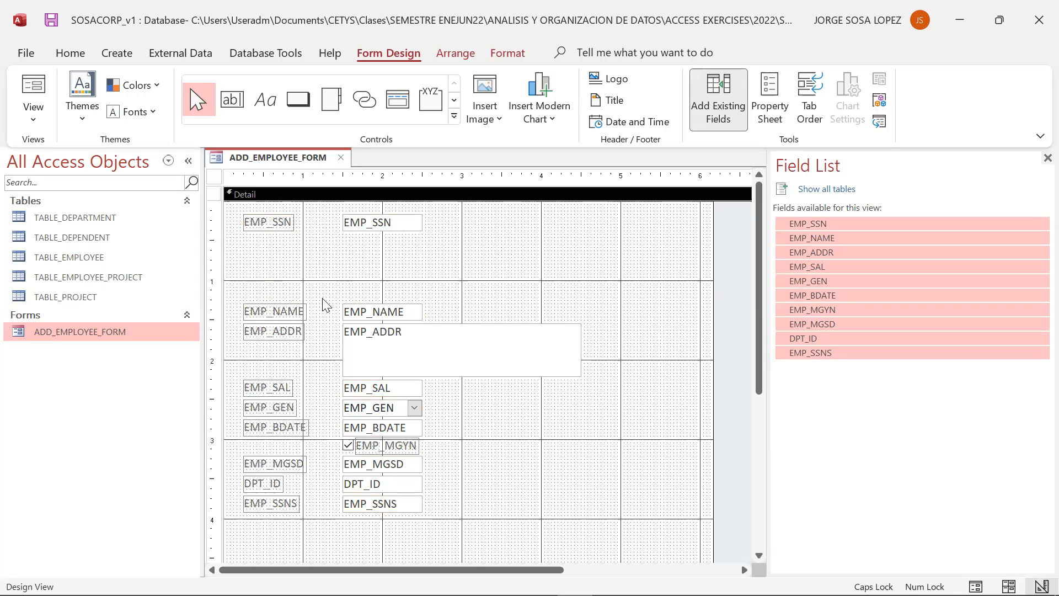
left_click(383, 315)
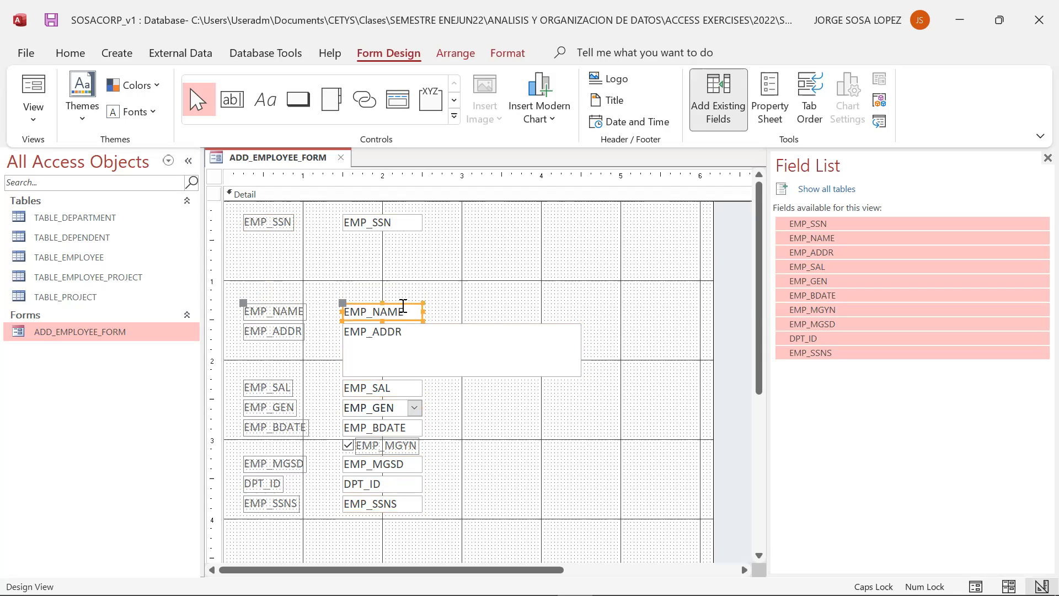
left_click_drag(401, 303, 624, 255)
left_click(324, 288)
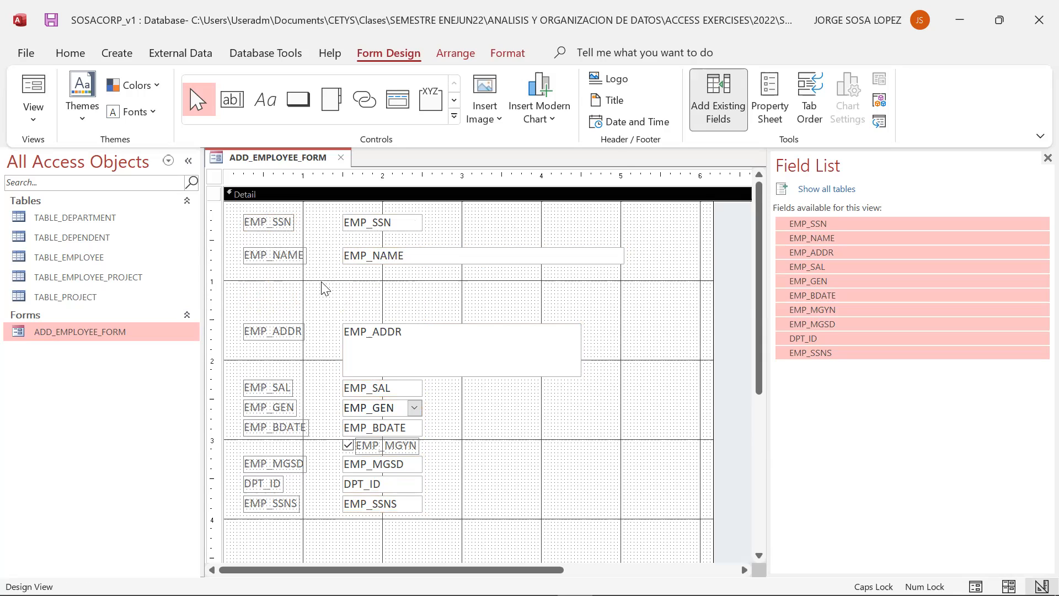
- Rename the EMP_SSN label to EMPLOYEE SOCIAL SECURITY NUMBER
left_click(265, 219)
left_click(264, 219)
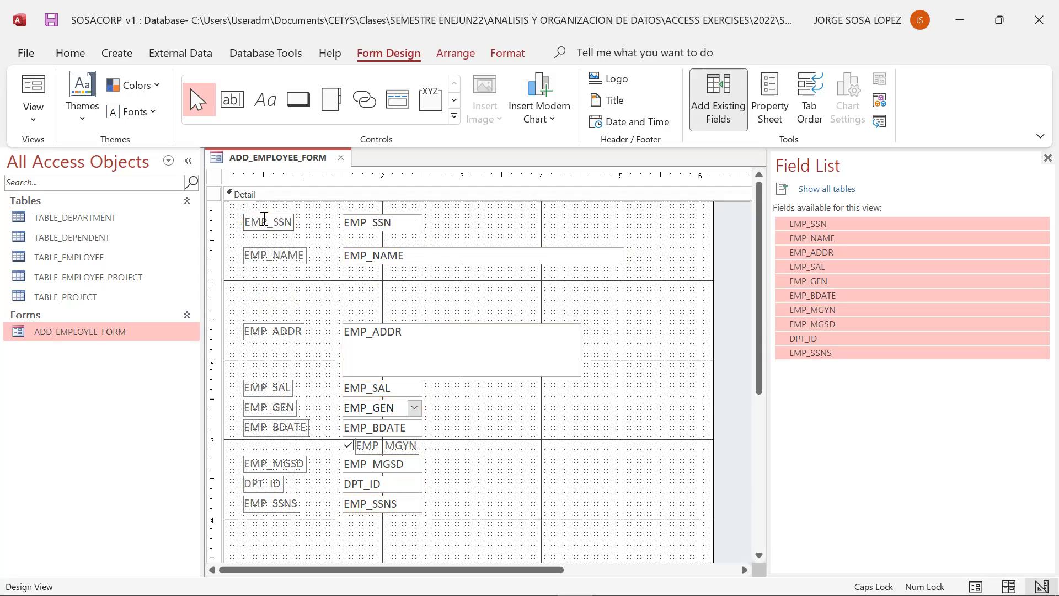
key("Delete")
key("Delete")
key("Delete")
key("Delete")
key("Delete")
type("EMPLOYEE SOCIAL SECURITY NUM")
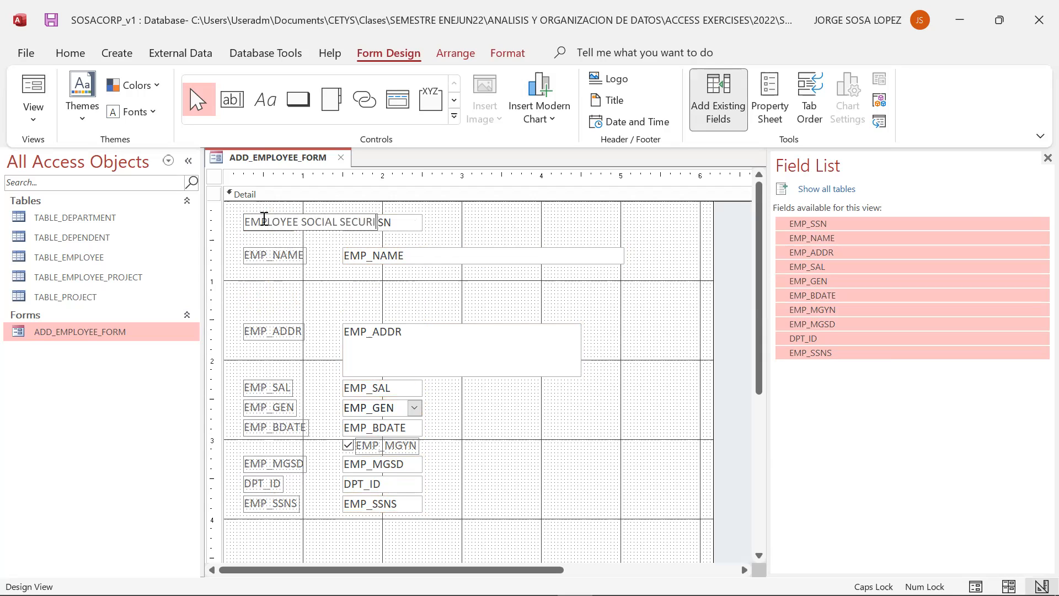
type("BER")
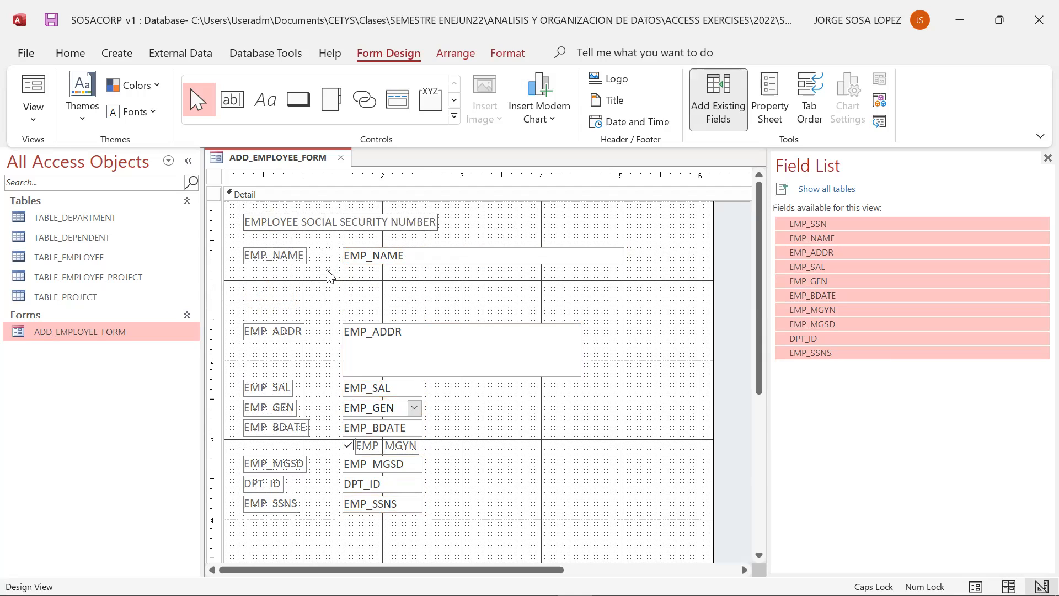
left_click(328, 276)
- Shift the EMPLOYEE SOCIAL SECURITY NUMBER label and its text box slightly down and left
left_click(320, 222)
left_click_drag(315, 215, 305, 225)
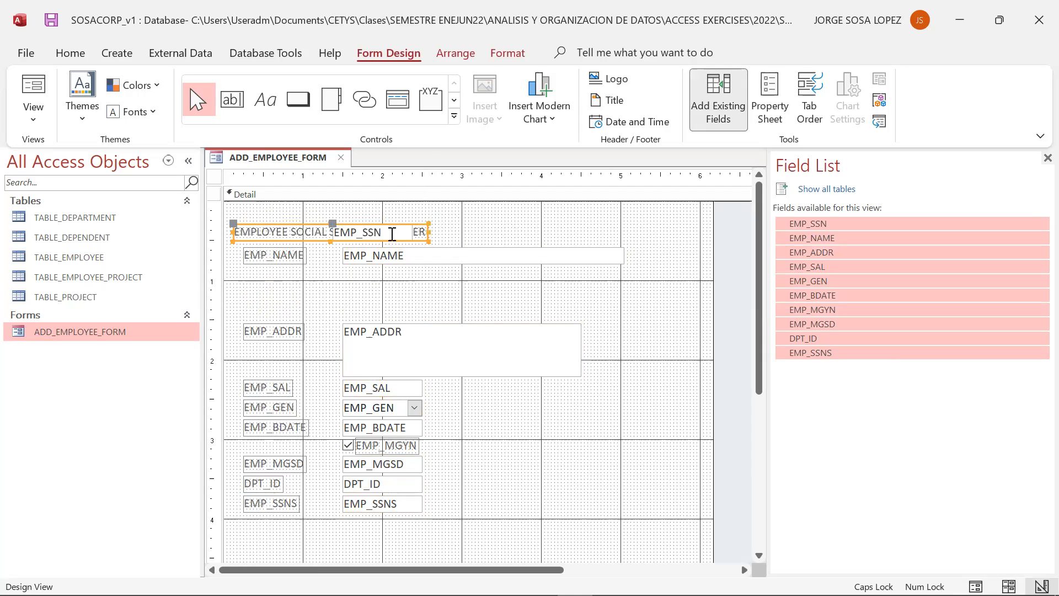
double_click(413, 232)
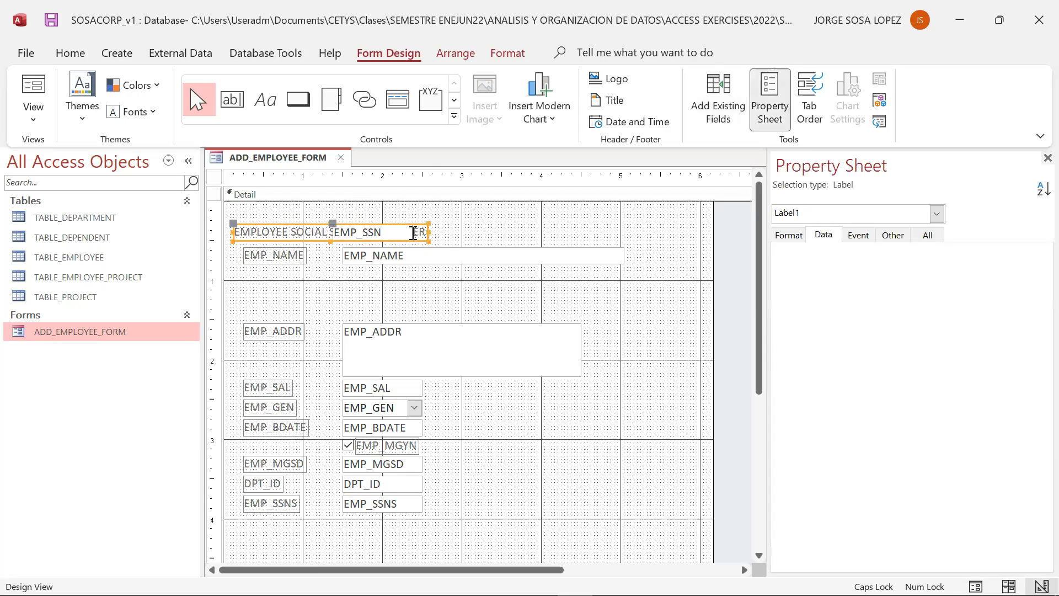
left_click(445, 236)
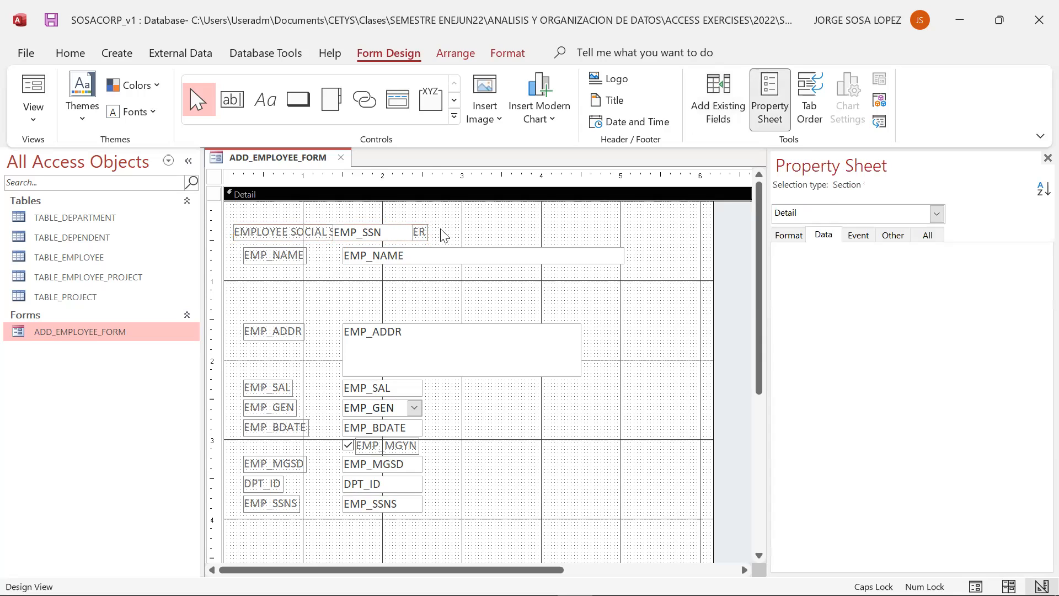
- Try repositioning the EMP_SSN controls and widening the label, then undo those changes
left_click(362, 232)
left_click_drag(396, 226, 512, 226)
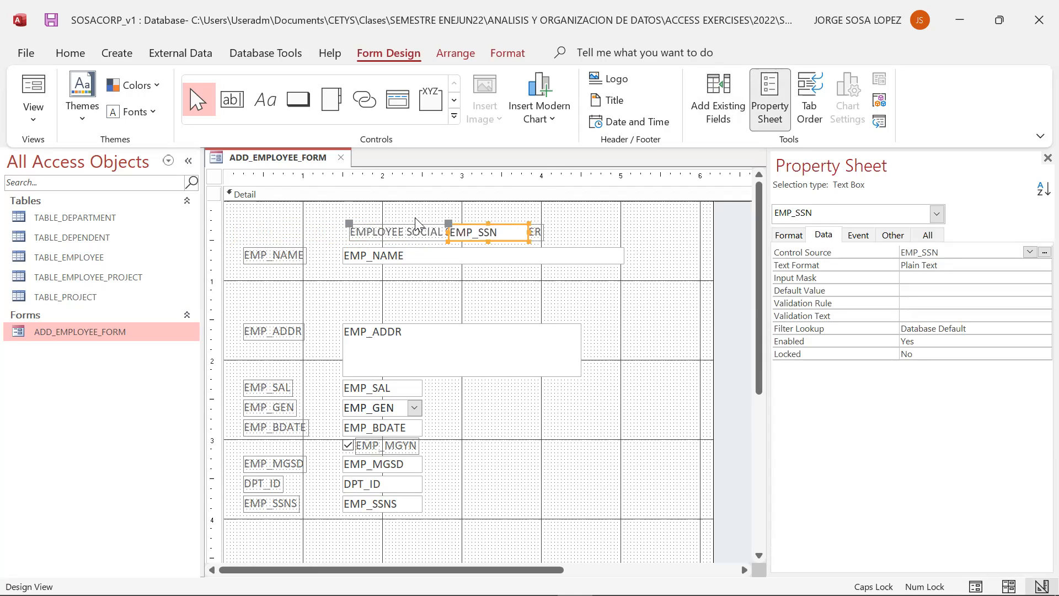
left_click_drag(411, 228, 305, 215)
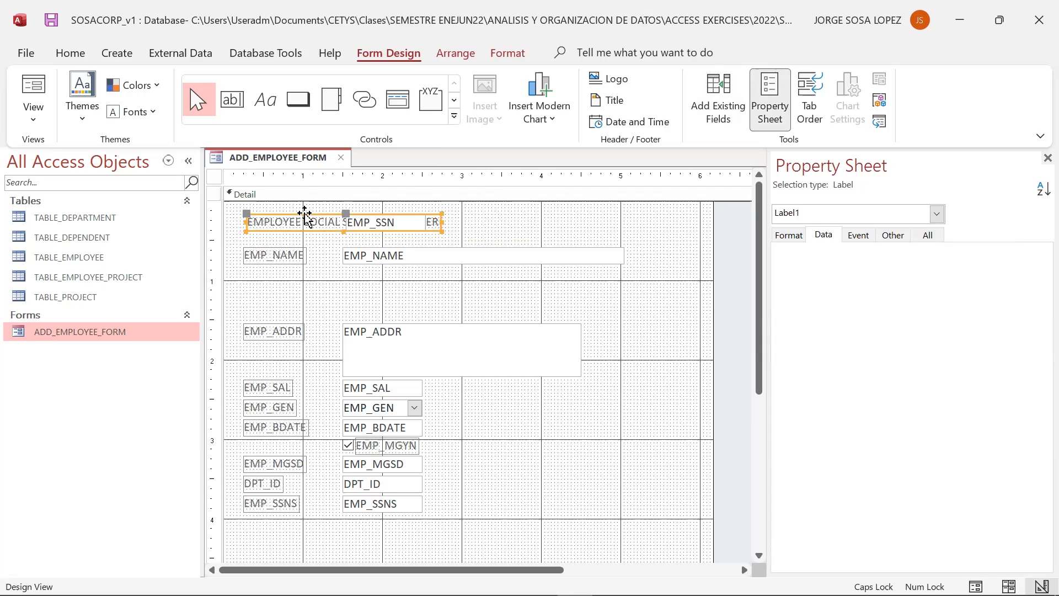
right_click(333, 219)
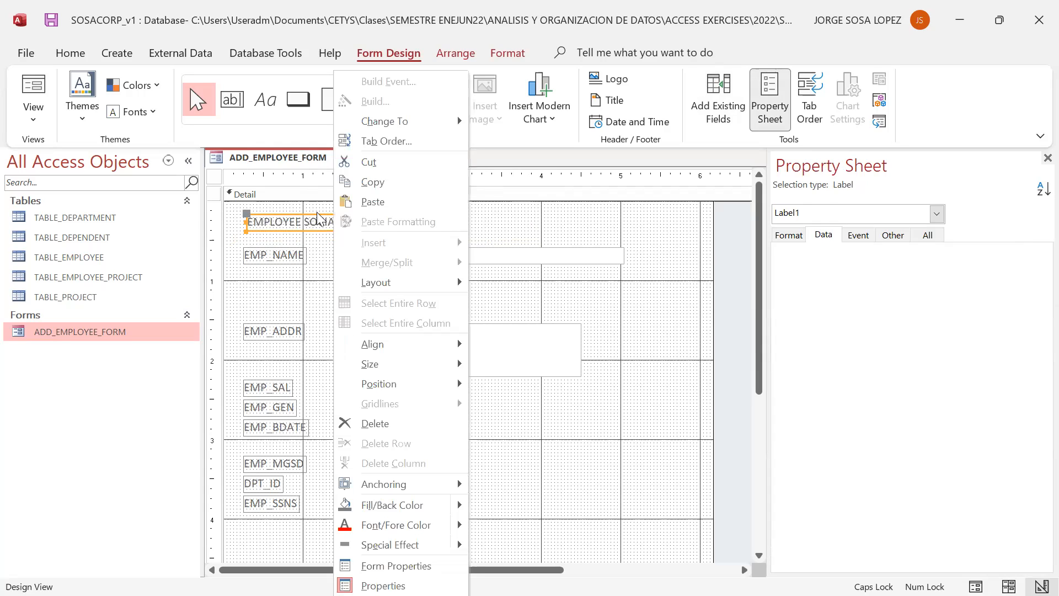
left_click(468, 237)
left_click(439, 225)
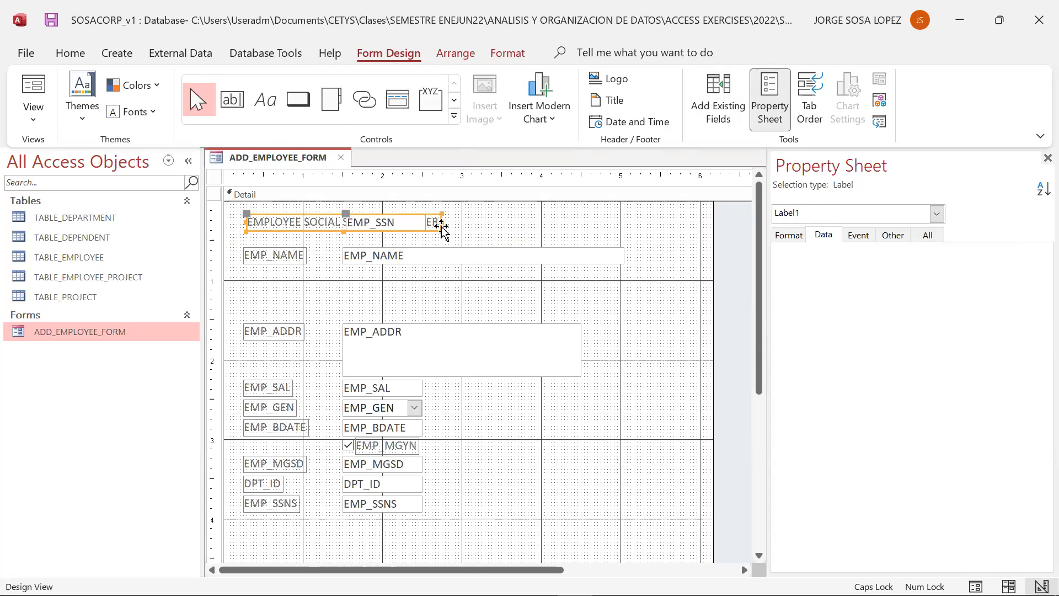
left_click(441, 226)
left_click_drag(442, 221, 572, 227)
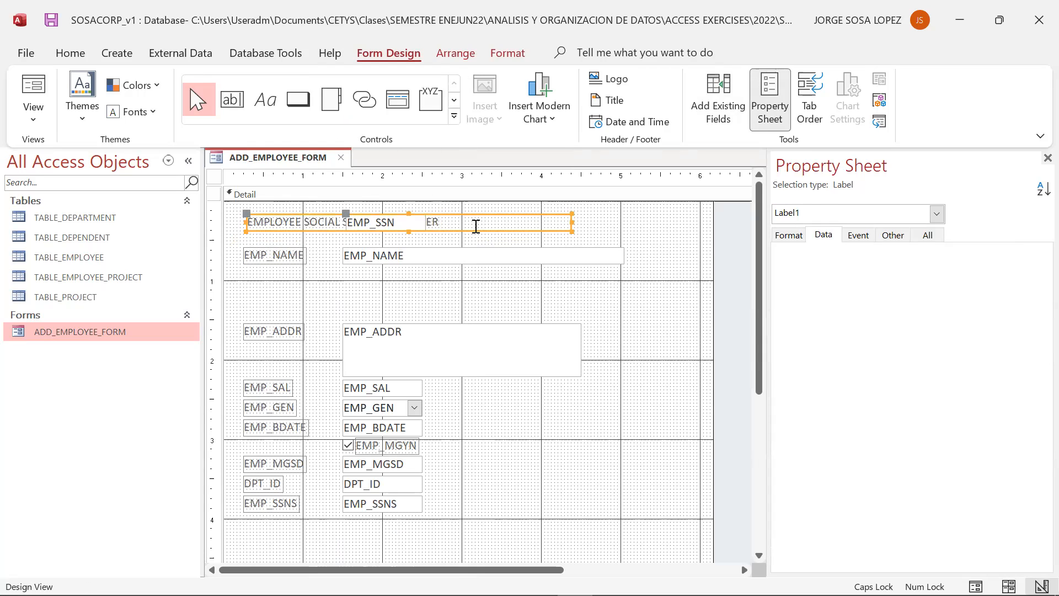
key("ctrl+z")
key("ctrl+z")
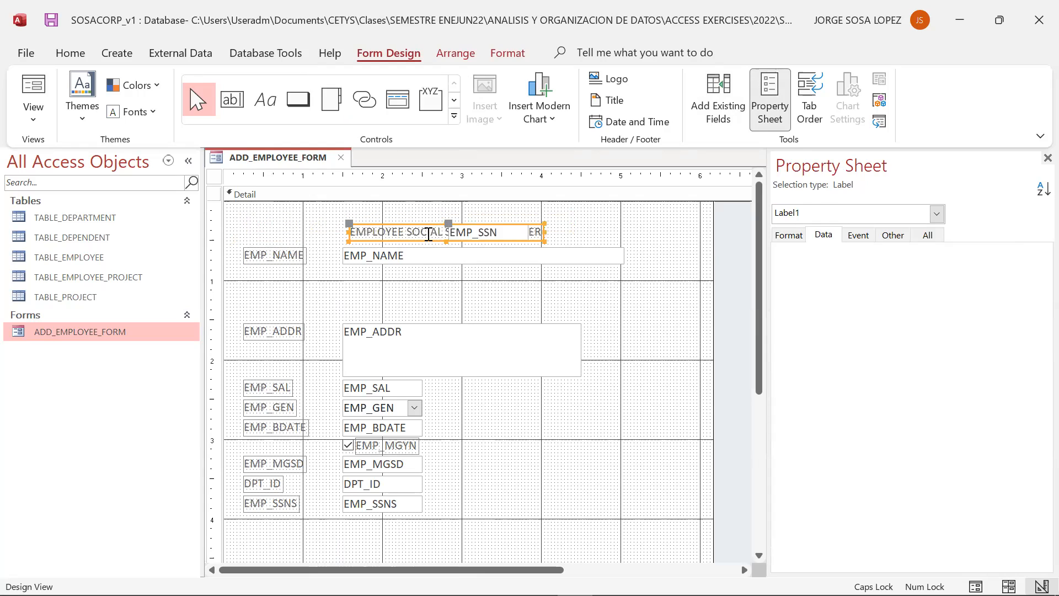
key("ctrl+z")
left_click(303, 257, "shift")
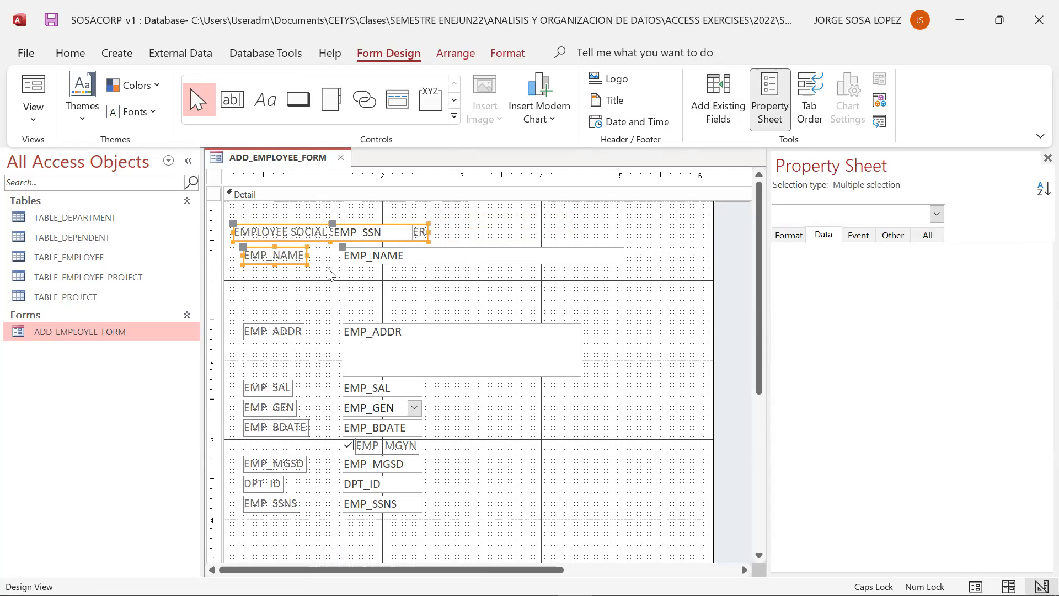
left_click(386, 293)
left_click(344, 231)
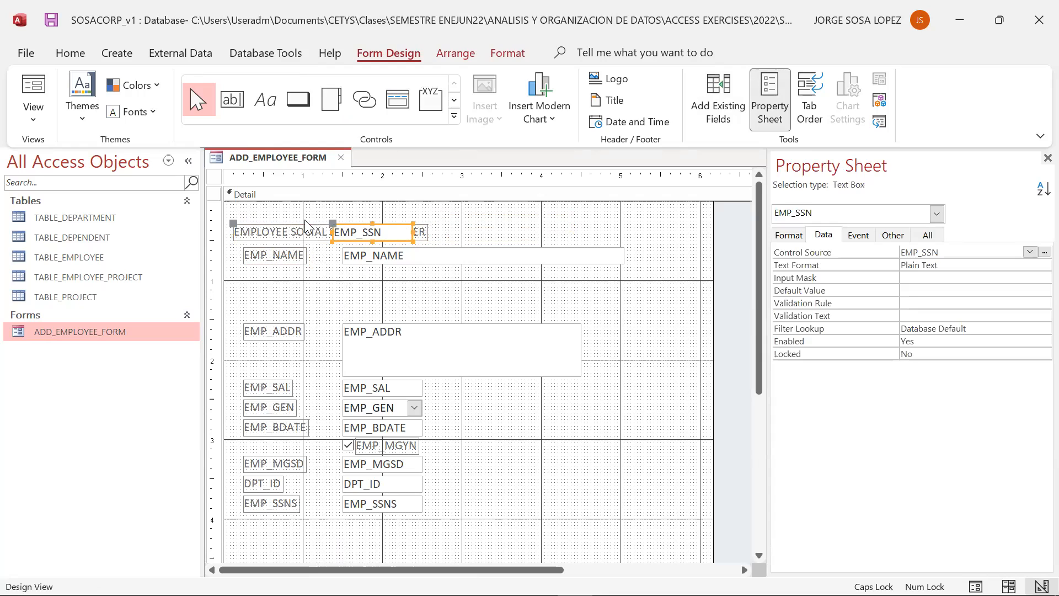
key("ctrl+z")
left_click(363, 233)
left_click_drag(391, 227, 504, 225)
left_click(456, 285)
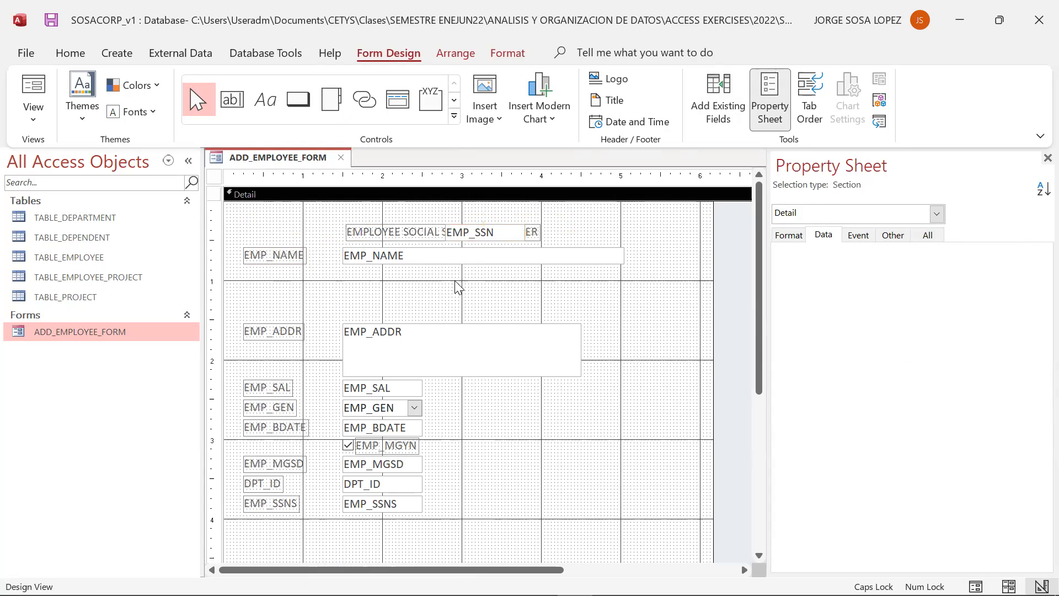
- Move the EMP_NAME text box slightly down, away from the Social Security row
left_click(427, 258)
left_click(421, 268)
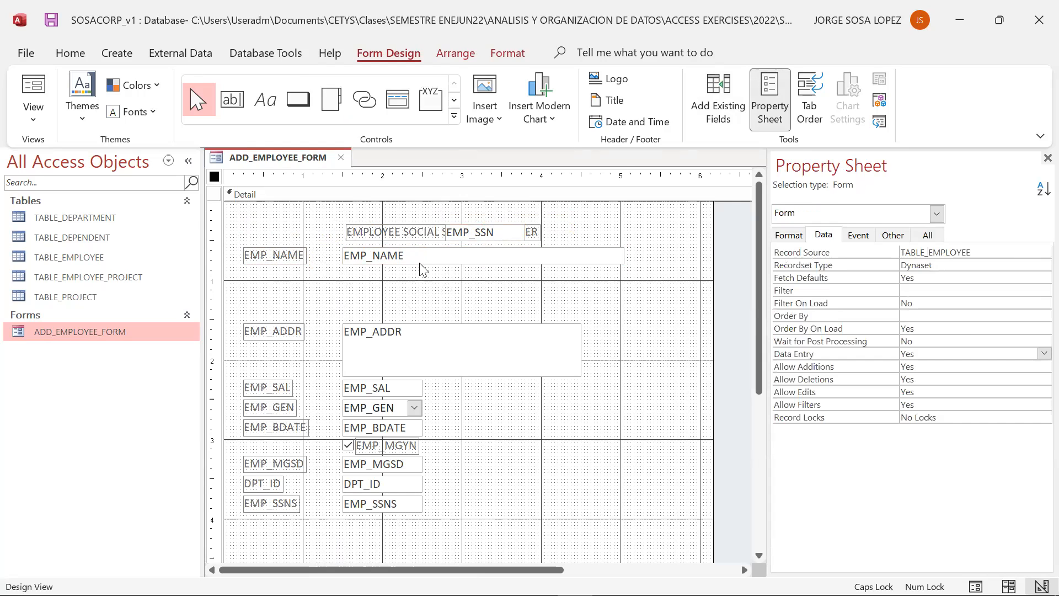
left_click(419, 254)
left_click(420, 254)
left_click(417, 250)
left_click_drag(418, 250, 418, 266)
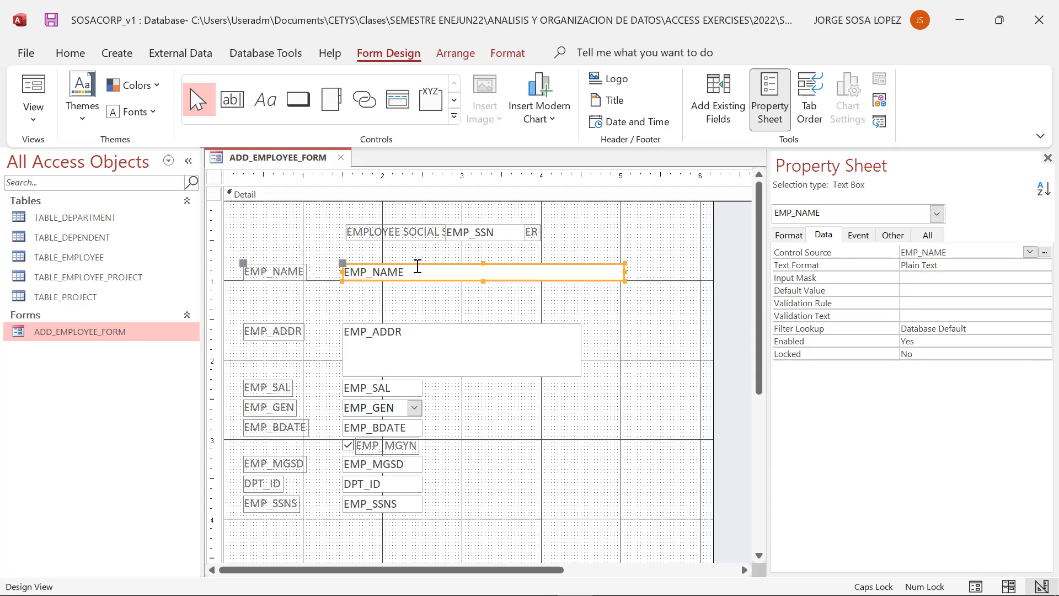
- Align the EMPLOYEE SOCIAL SECURITY NUMBER label at the top-left of the Detail section with its EMP_SSN text box beside it
left_click_drag(342, 264, 253, 218)
left_click(352, 230)
left_click(498, 236)
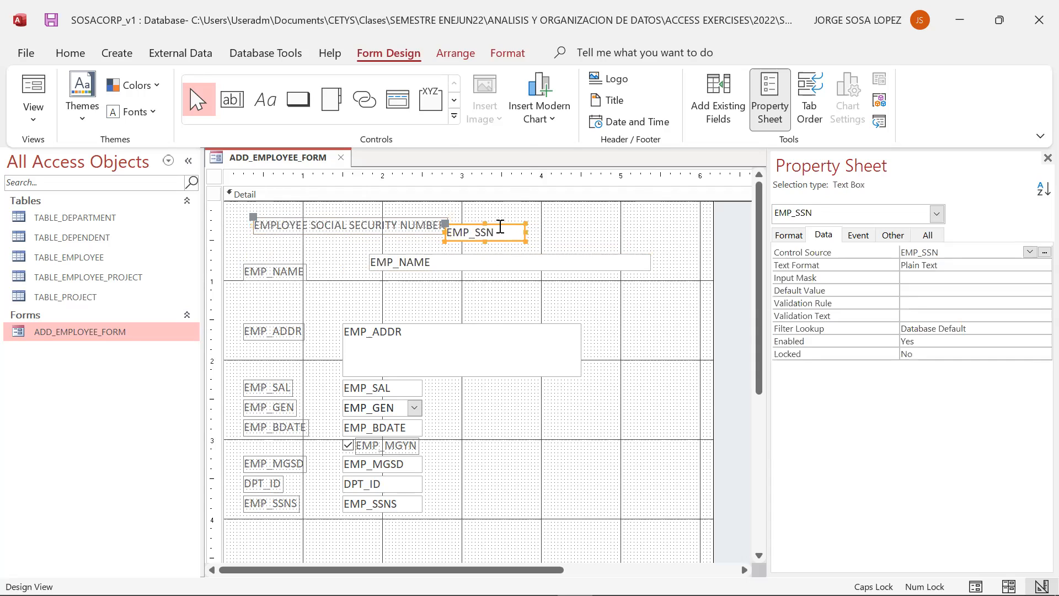
left_click_drag(446, 229, 478, 224)
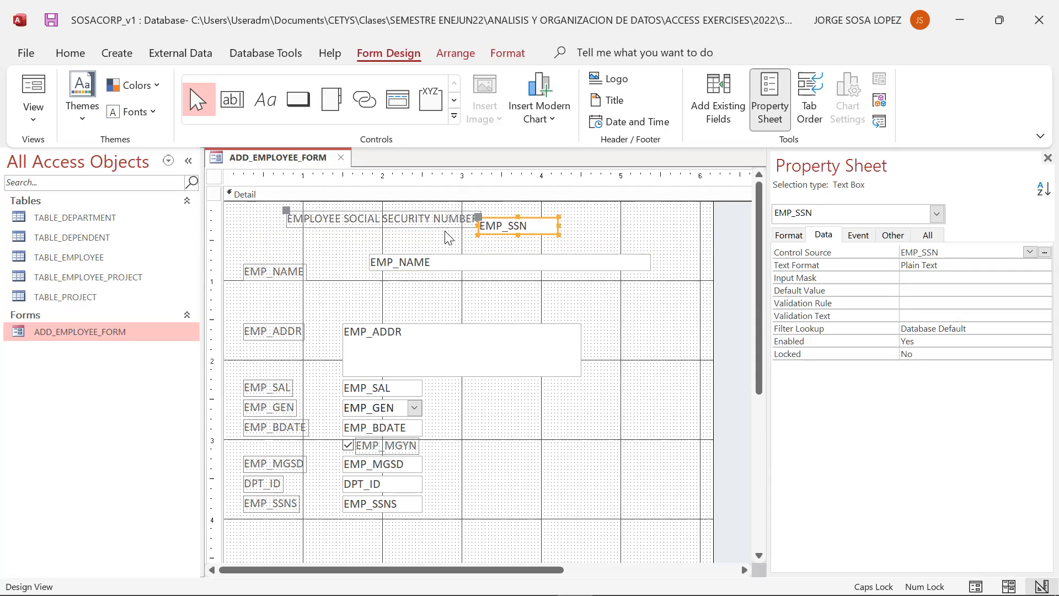
left_click(444, 237)
left_click(419, 220)
left_click_drag(287, 211, 232, 211)
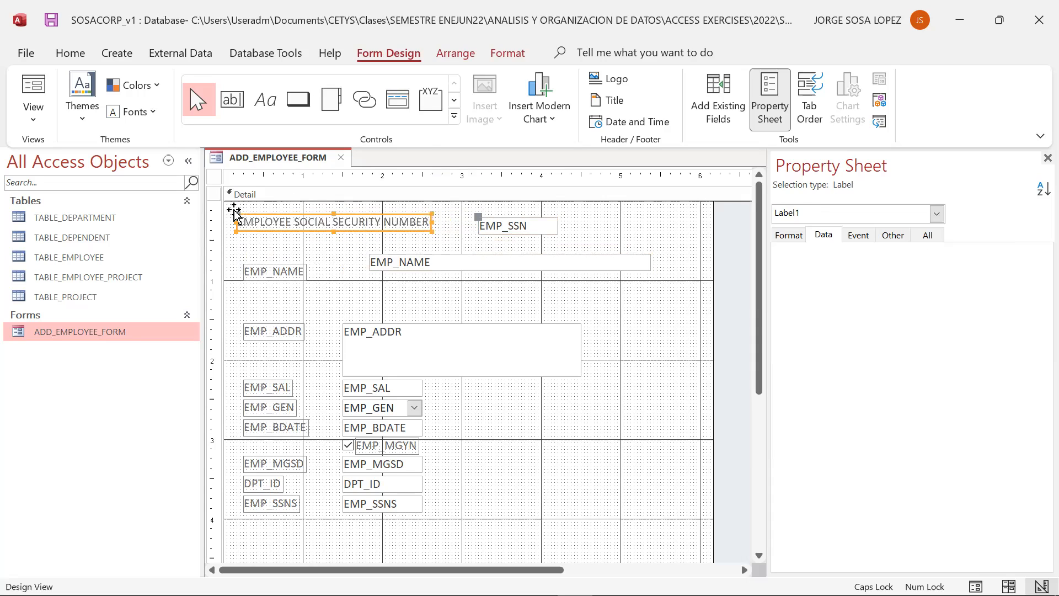
left_click(475, 239)
left_click(479, 220)
left_click_drag(478, 218, 449, 218)
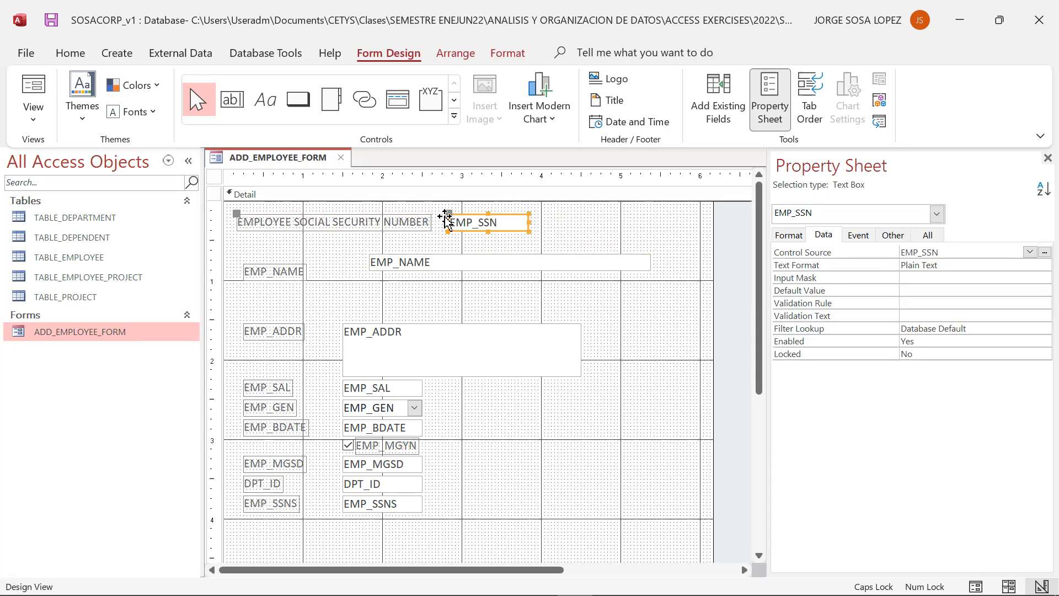
- Nudge the EMP_NAME label and text box up and left beneath the Social Security row
left_click(334, 287)
left_click(285, 268)
key("Left")
key("Left")
key("Up")
key("Up")
key("Up")
key("Up")
key("Up")
key("Up")
key("Up")
- Rename the EMP_NAME label to EMPLOYEE NAME and shift its text box to sit just right of it
left_click(258, 251)
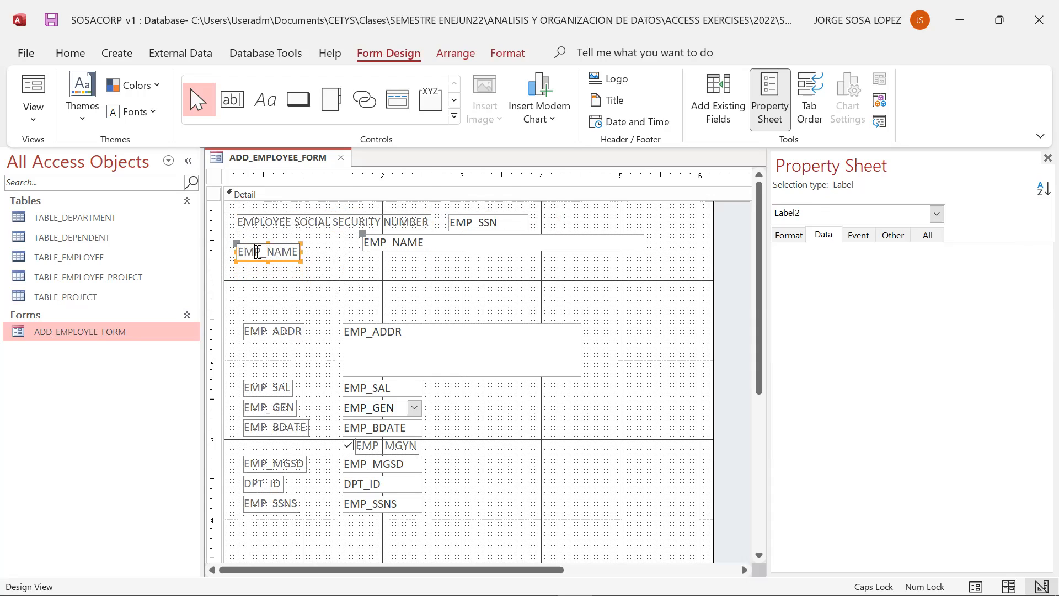
type("LOYEE")
key("Delete")
left_click(320, 278)
left_click(361, 238)
left_click_drag(360, 236, 347, 246)
left_click(339, 292)
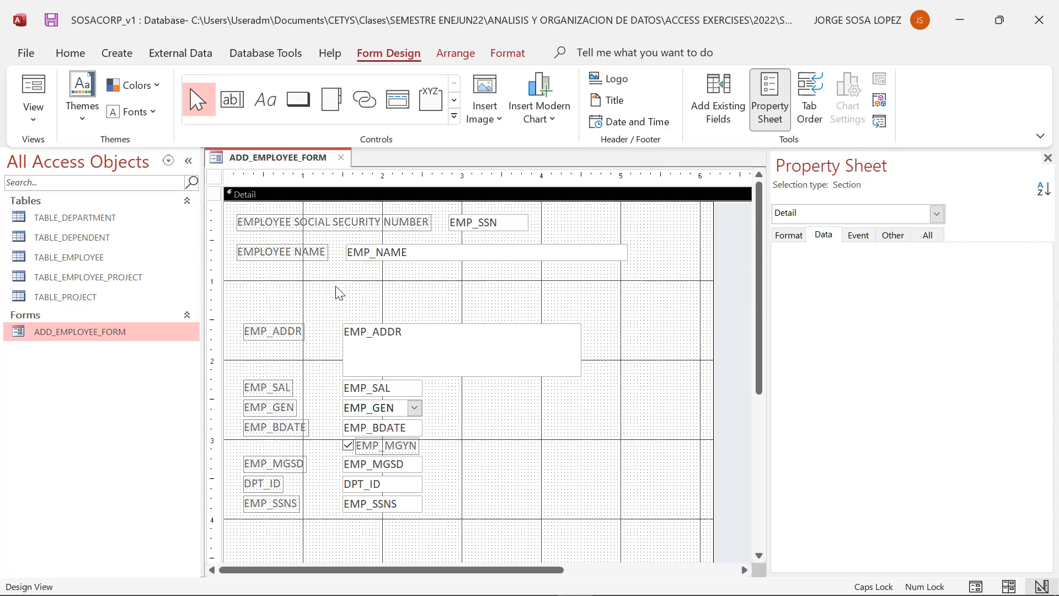
- Move the EMP_ADDR label up below EMPLOYEE NAME and rename it ADDRESS
left_click(303, 334)
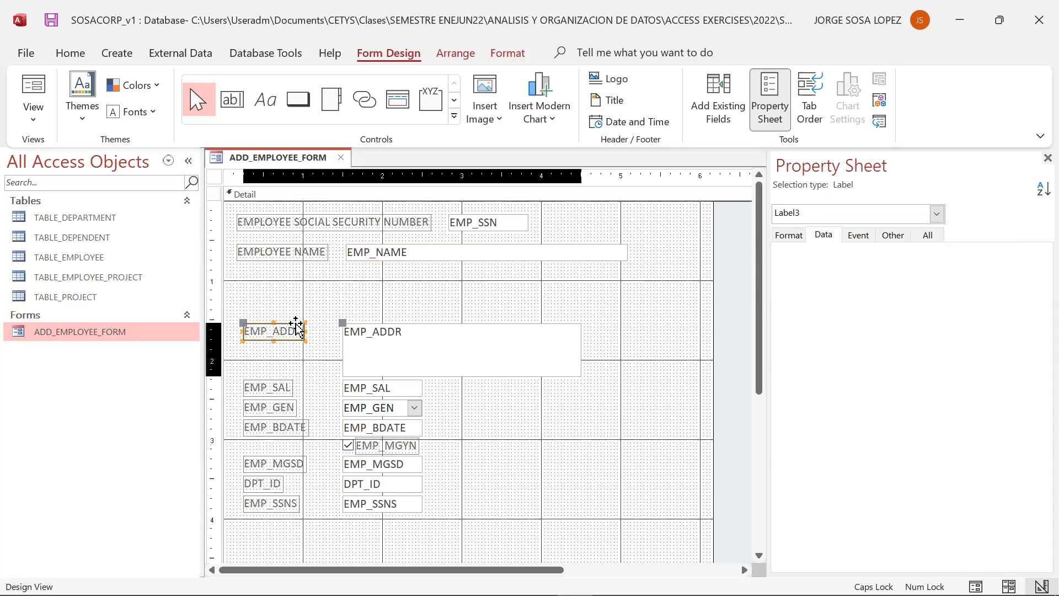
left_click(243, 317)
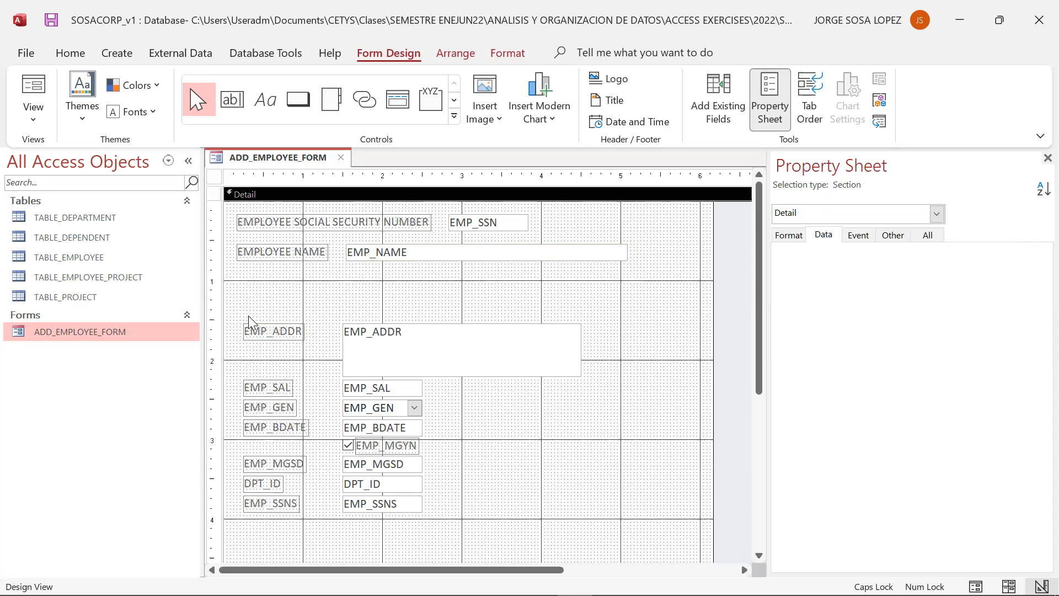
left_click(251, 331)
left_click_drag(246, 331, 541, 286)
left_click(301, 285)
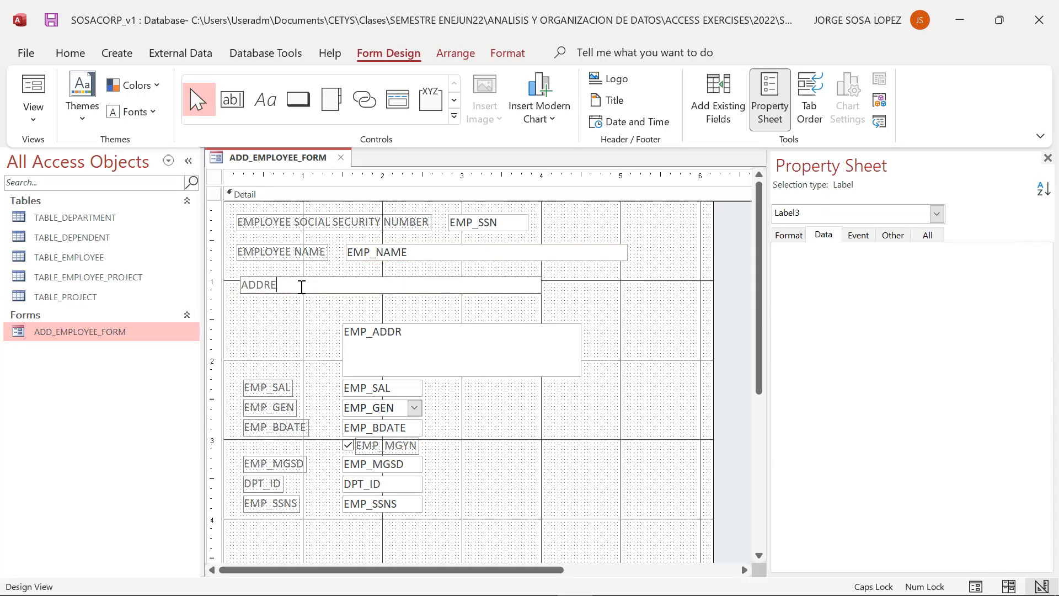
- Place the EMP_ADDR text box directly under the ADDRESS label and shrink the label to fit its text
left_click(417, 332)
left_click_drag(429, 327, 412, 300)
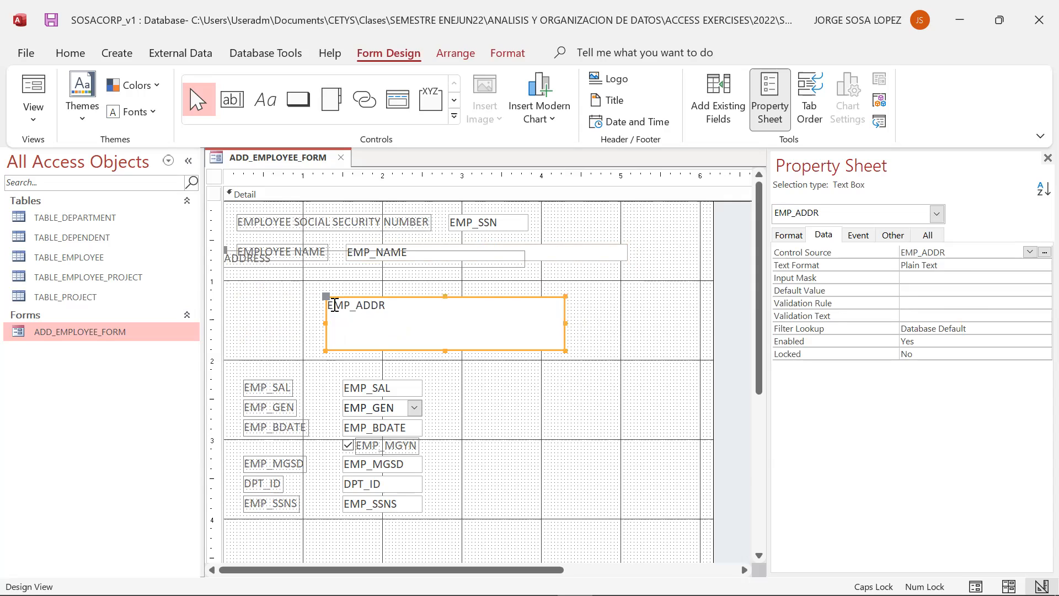
key("ctrl+z")
left_click(364, 316)
left_click_drag(343, 324, 237, 301)
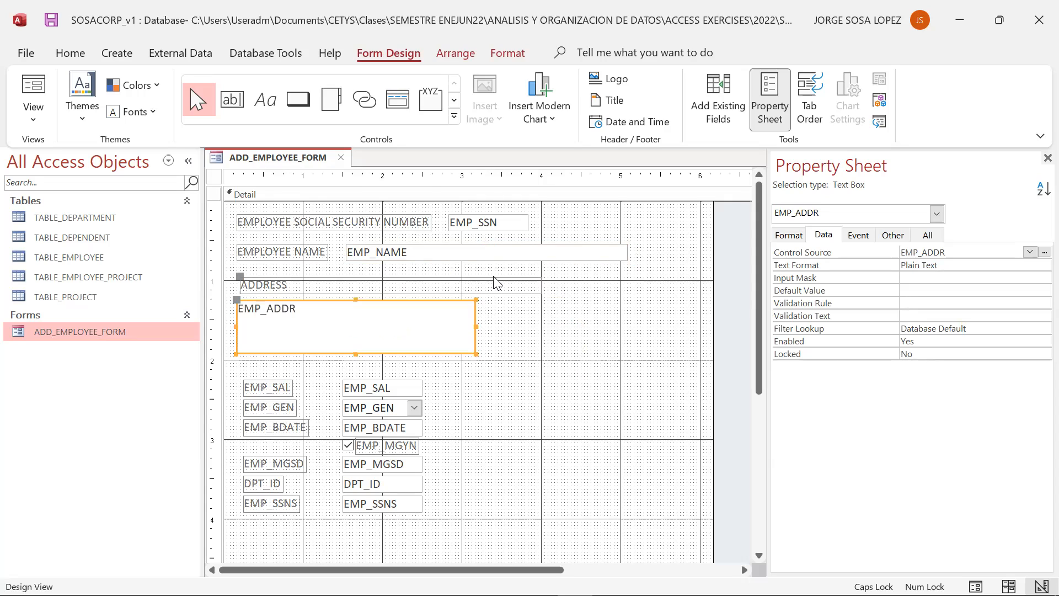
left_click(497, 283)
left_click_drag(541, 286, 300, 285)
- Move the salary label and text box up under the address box and rename the label SALARY
left_click(283, 386)
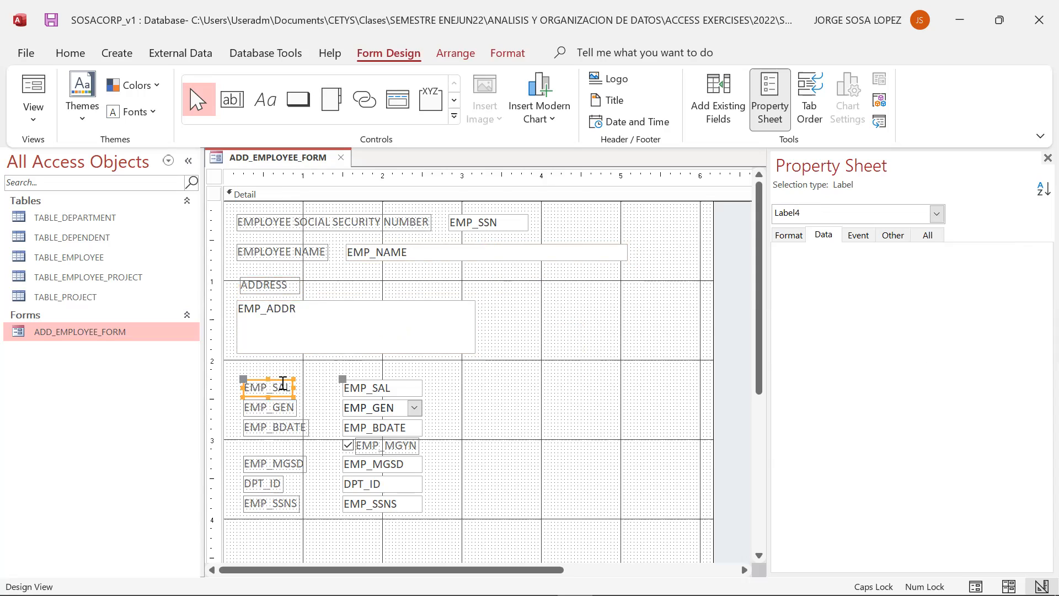
left_click_drag(281, 381, 273, 367)
left_click(267, 373)
key("BackSpace")
key("BackSpace")
key("BackSpace")
key("BackSpace")
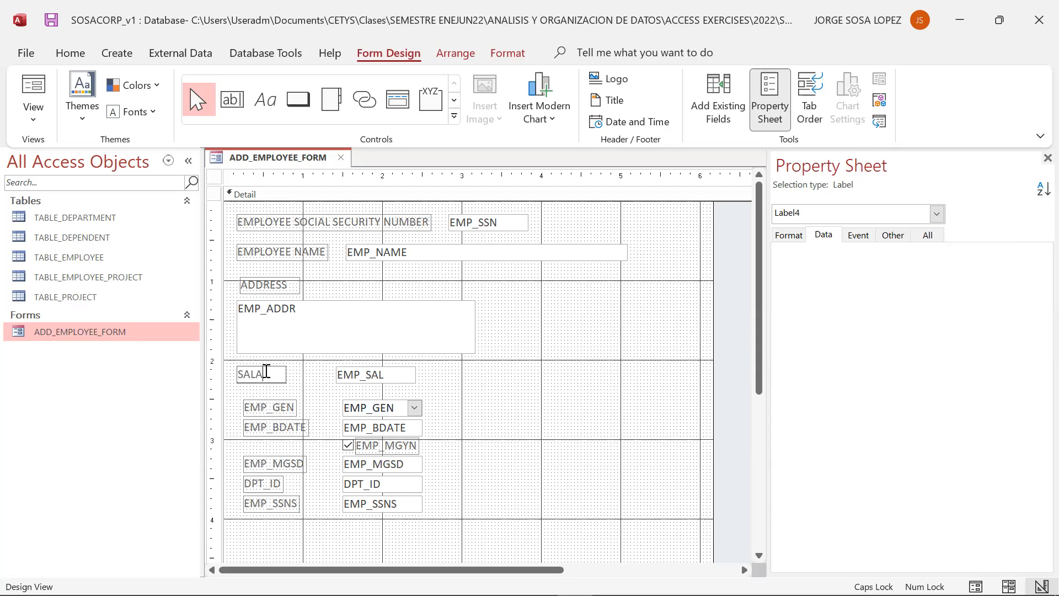
- Move the gender controls up under SALARY and rename the label GENDER
left_click(469, 442)
left_click(290, 405)
left_click_drag(280, 403, 272, 397)
left_click(272, 397)
key("BackSpace")
key("BackSpace")
key("BackSpace")
key("BackSpace")
type("DER")
- Move the birth-date controls up under GENDER and rename the label BIRTH DATE
left_click_drag(298, 424, 290, 424)
left_click(268, 423)
key("Delete")
key("Delete")
key("Delete")
key("Delete")
key("Delete")
key("Delete")
type("BIRTHD")
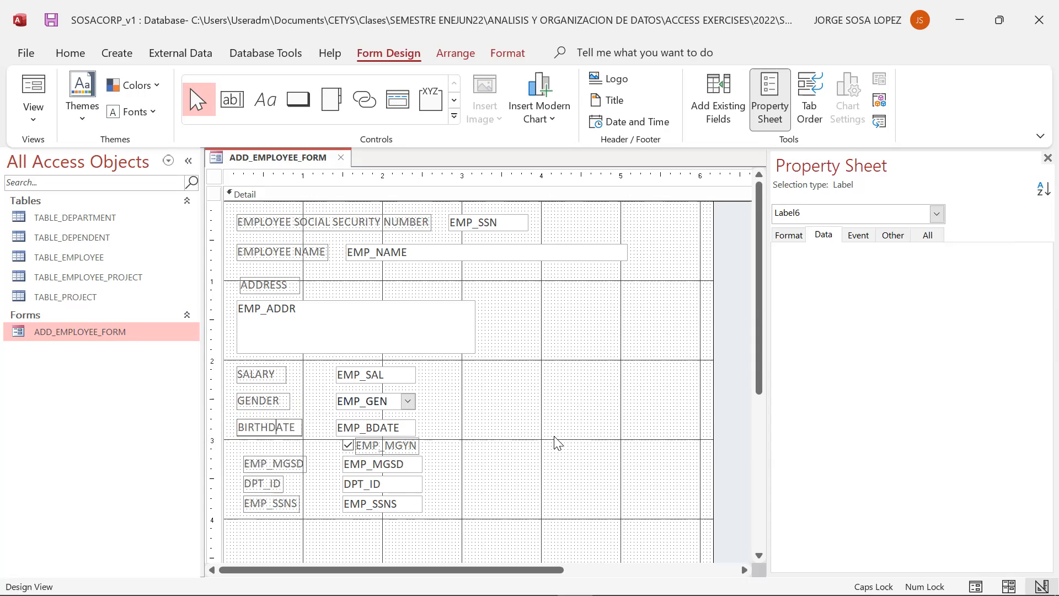
left_click(577, 449)
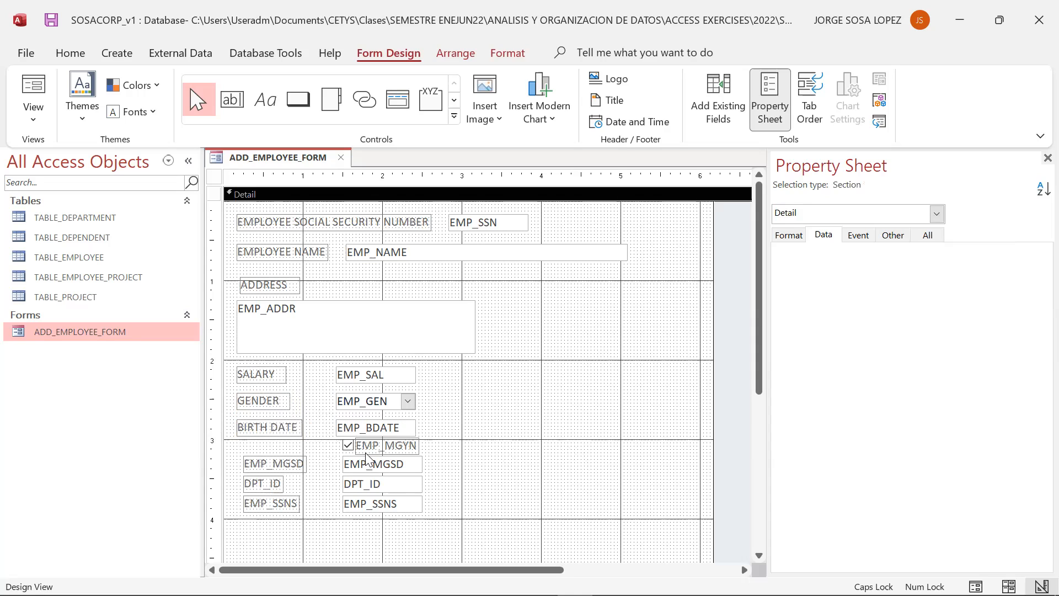
- Move the EMP_MGYN checkbox into a right-hand column level with the ADDRESS label
left_click(383, 447)
left_click_drag(410, 439, 530, 428)
left_click(529, 432)
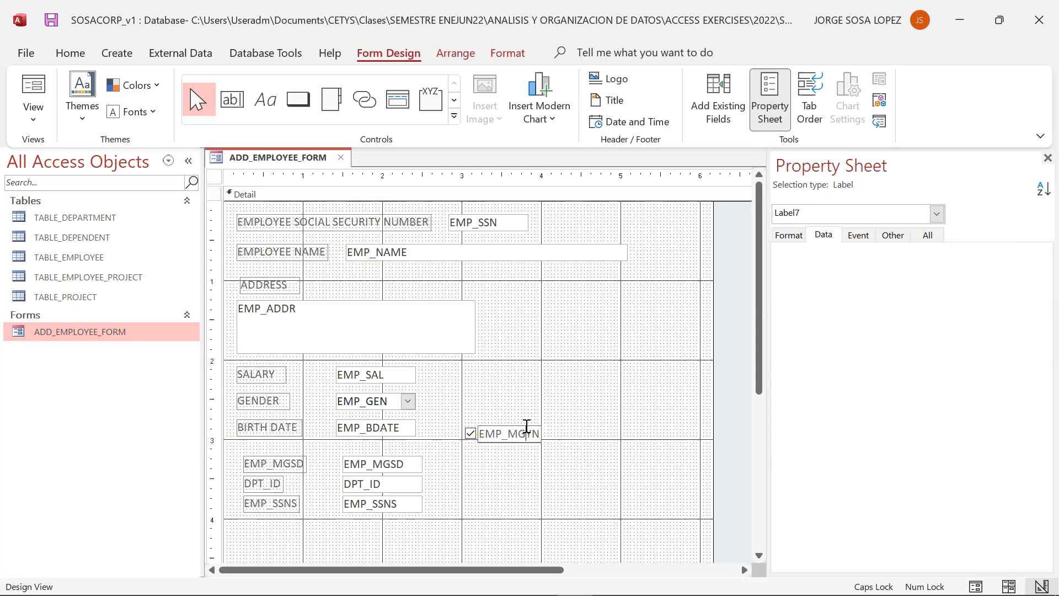
left_click_drag(538, 429, 589, 219)
left_click(574, 378)
- Move the EMP_MGSD label and text box into the right-hand column below the checkbox
left_click(277, 463)
left_click_drag(293, 458, 607, 313)
left_click(614, 216)
left_click(609, 220)
left_click_drag(609, 221, 613, 284)
left_click(458, 494)
- Move the DPT_ID and EMP_SSNS controls into the right-hand column below EMP_MGSD
left_click(276, 486)
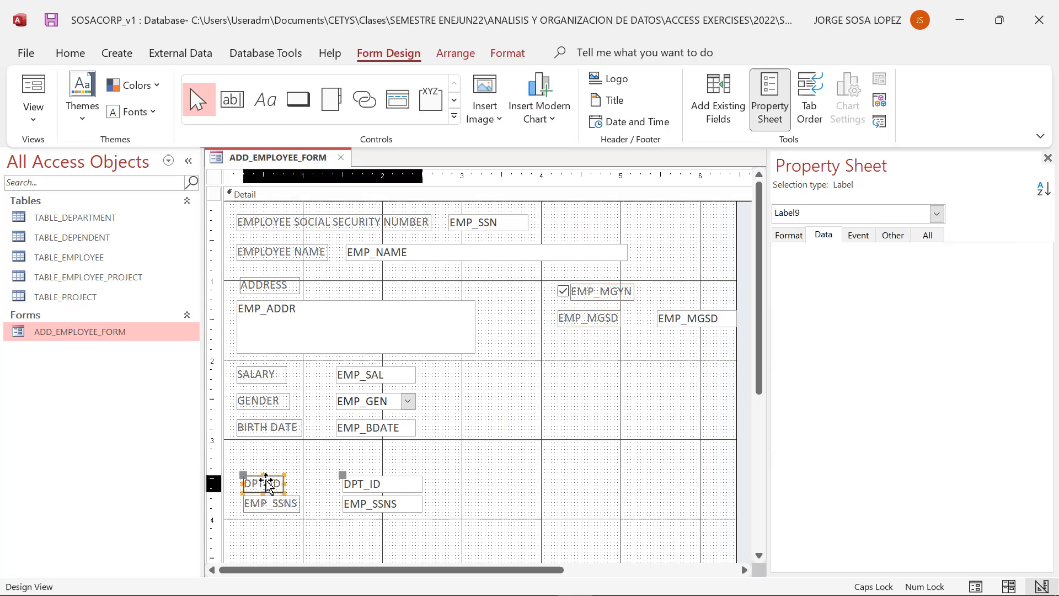
left_click_drag(271, 478, 584, 355)
left_click(279, 503)
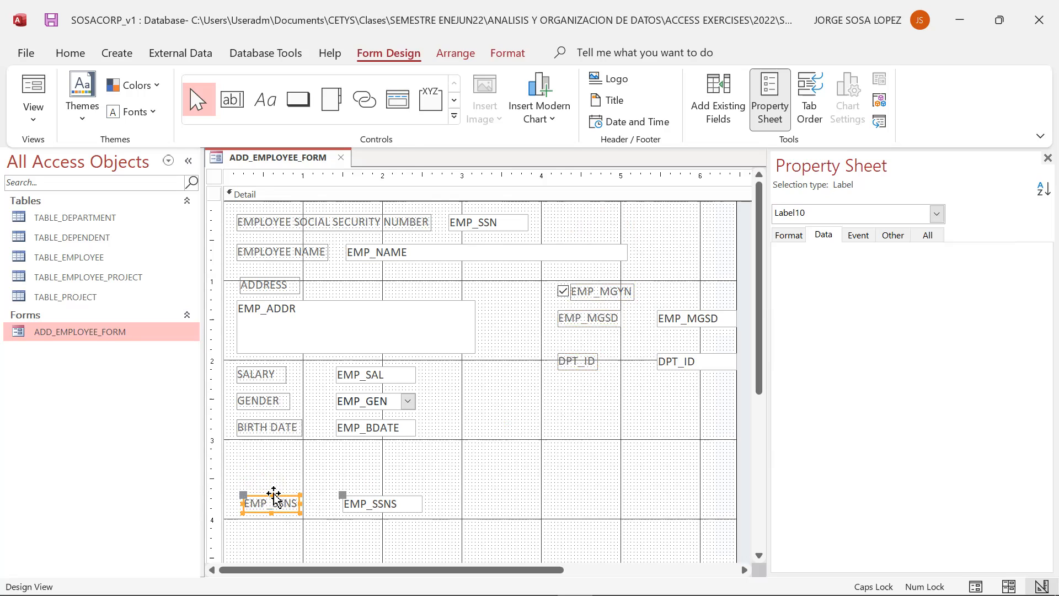
left_click_drag(280, 500, 584, 402)
- Rename the checkbox's label to MANAGER
left_click(594, 291)
left_click(594, 291)
key("BackSpace")
key("BackSpace")
key("BackSpace")
type("MANAGER")
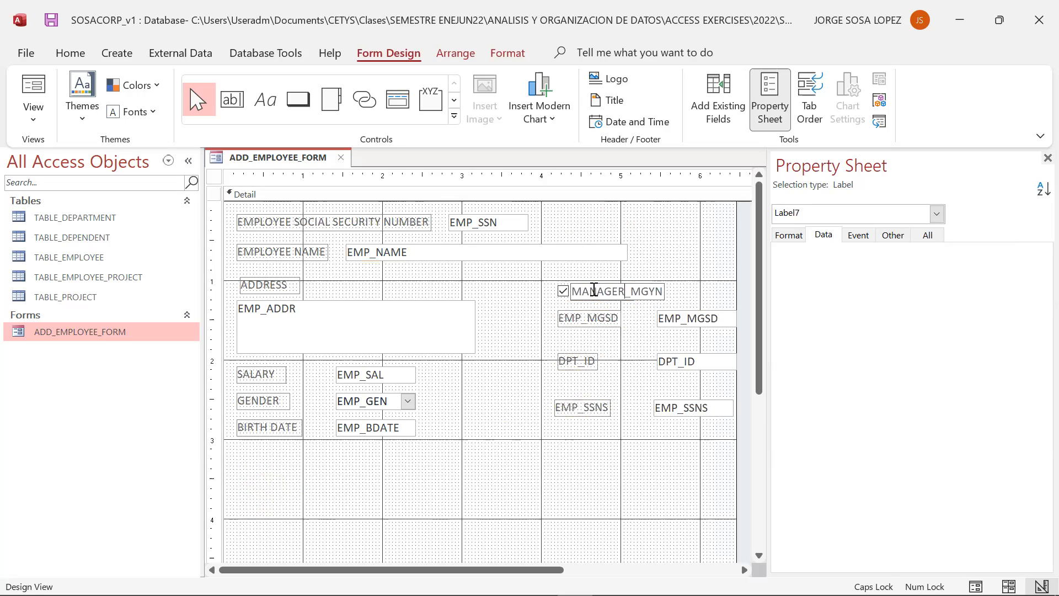
key("Delete")
key("Delete")
key("Delete")
key("Delete")
key("Delete")
- Rename the EMP_MGSD label to MANAGER SSN
left_click(592, 302)
left_click(584, 320)
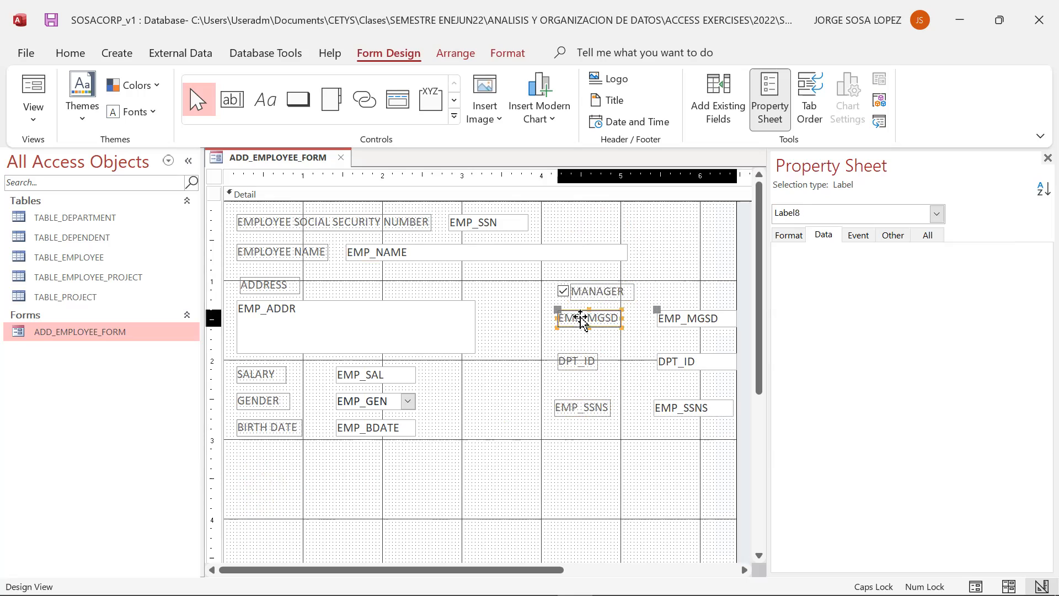
left_click(584, 320)
double_click(584, 320)
key("Delete")
type("MANAGER")
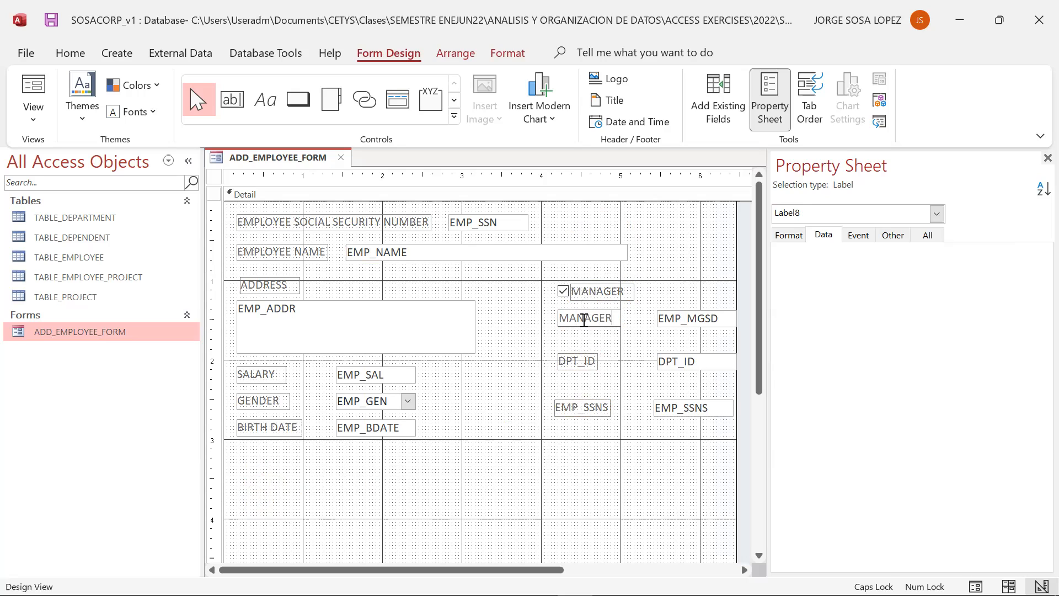
type(" SSN")
- Rename the DPT_ID label to DEPARTMENT
left_click(570, 365)
key("Left")
key("Left")
left_click(571, 363)
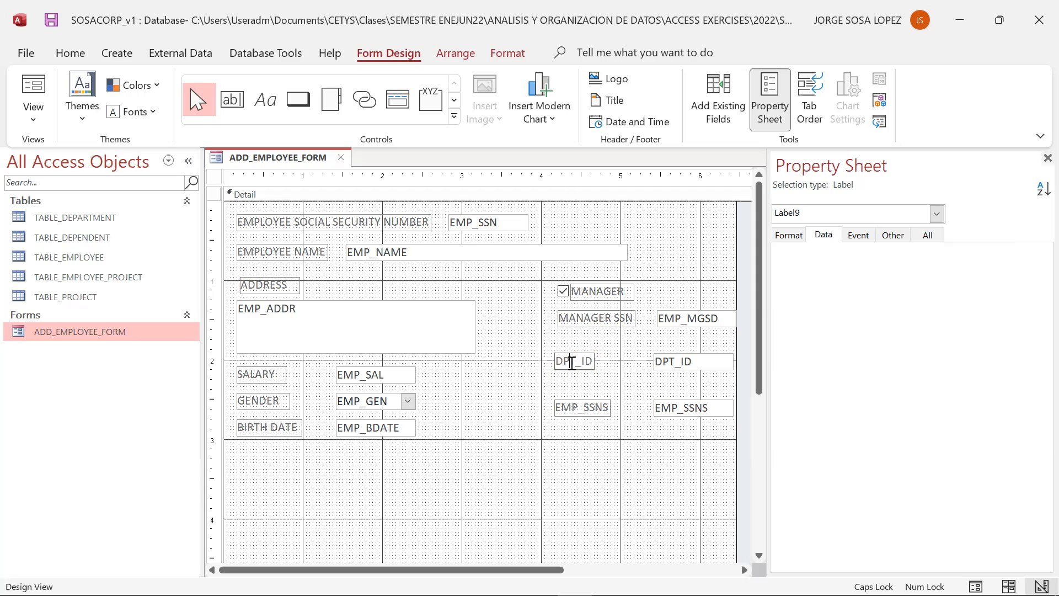
key("BackSpace")
key("BackSpace")
key("BackSpace")
key("BackSpace")
key("BackSpace")
type("EPARTMENT")
left_click(579, 409)
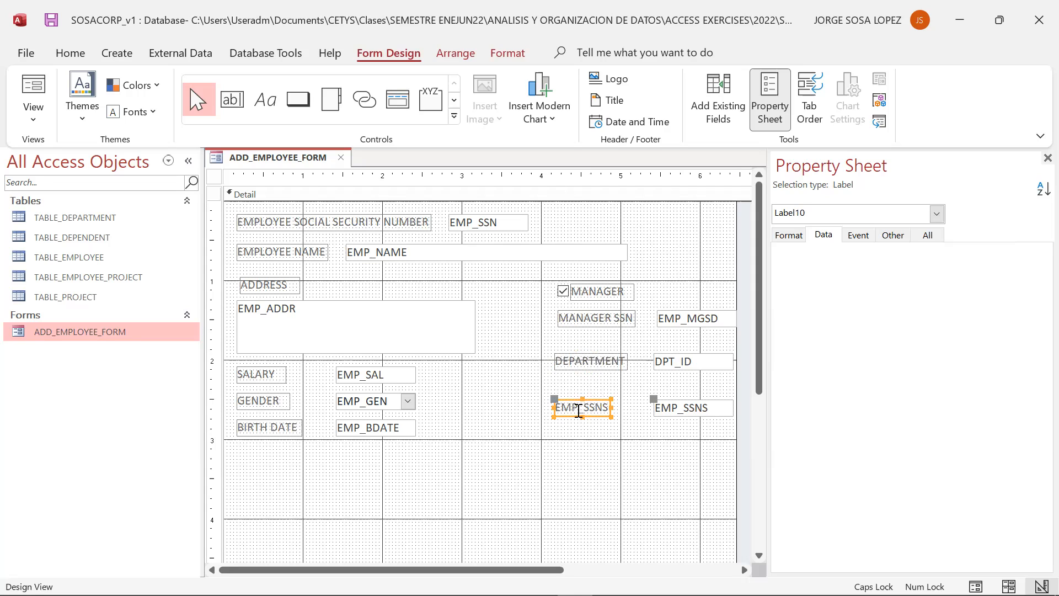
- Rename the EMP_SSNS label to SUPERVISOR
key("Left")
key("Left")
key("Left")
key("Right")
key("Right")
key("Right")
key("Right")
left_click(575, 405)
double_click(575, 402)
type("SUPERVISO")
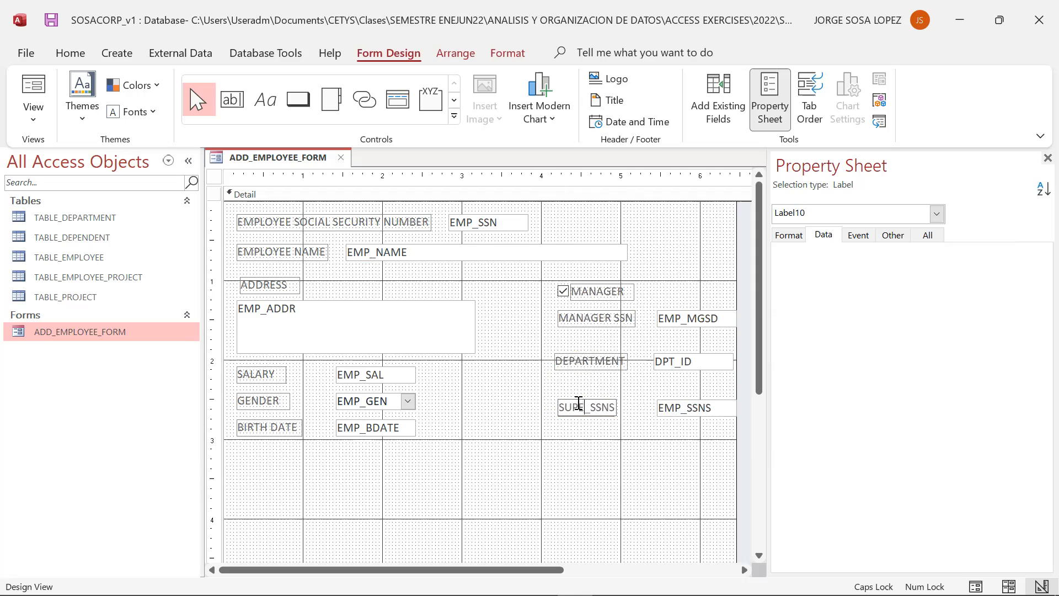
type("R")
key("Delete")
key("Delete")
key("Delete")
key("Delete")
key("Delete")
- Shorten the MANAGER SSN label to MANAGER
left_click(622, 320)
left_click(618, 318)
key("Delete")
key("Delete")
key("Delete")
key("Delete")
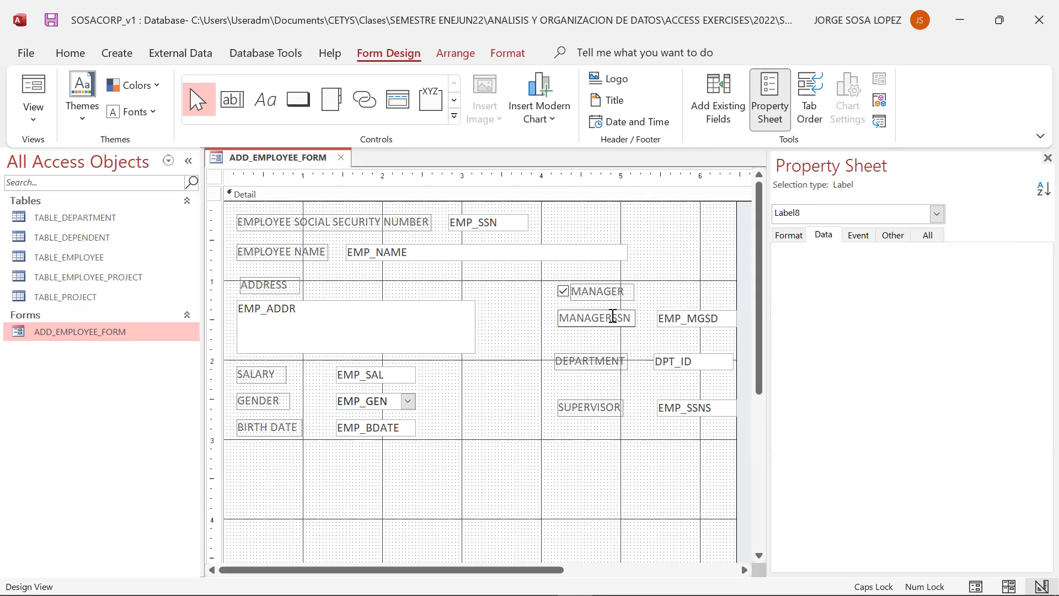
left_click(545, 528)
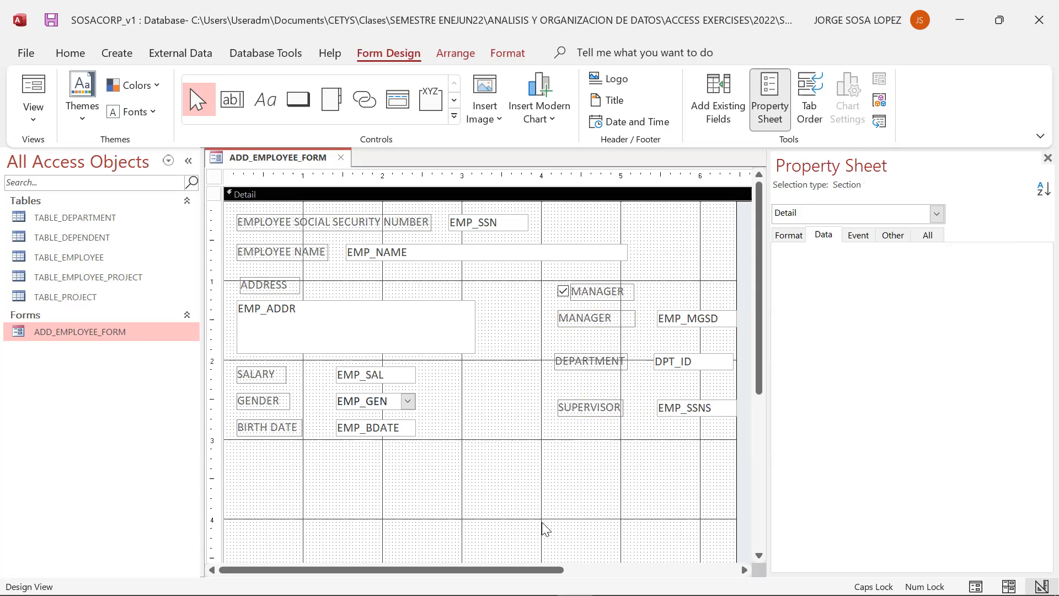
- Switch the form to Form View and try the MANAGER checkbox and the GENDER drop-down list
left_click(47, 130)
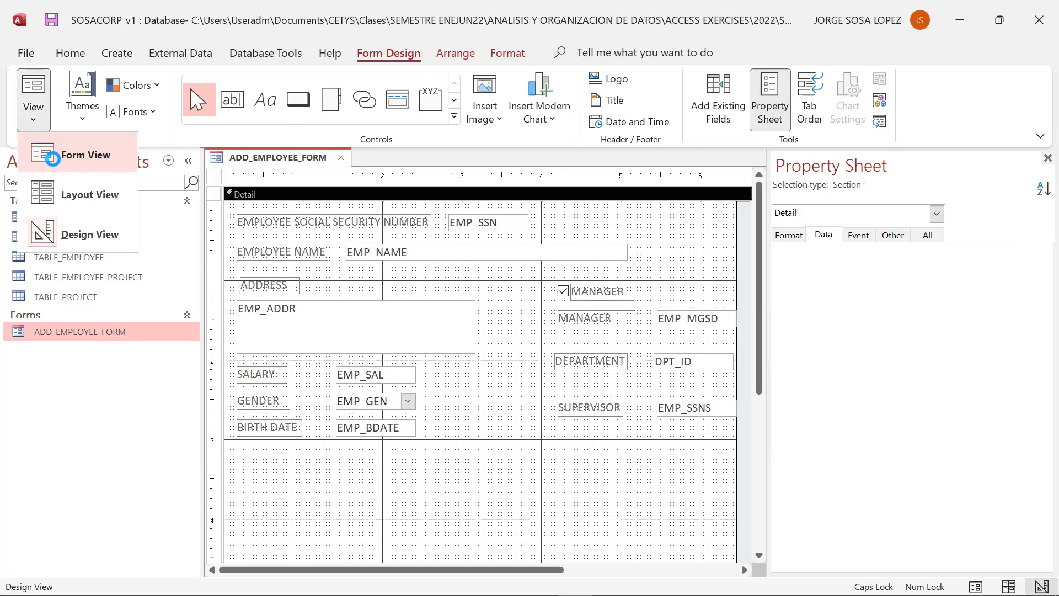
left_click(55, 165)
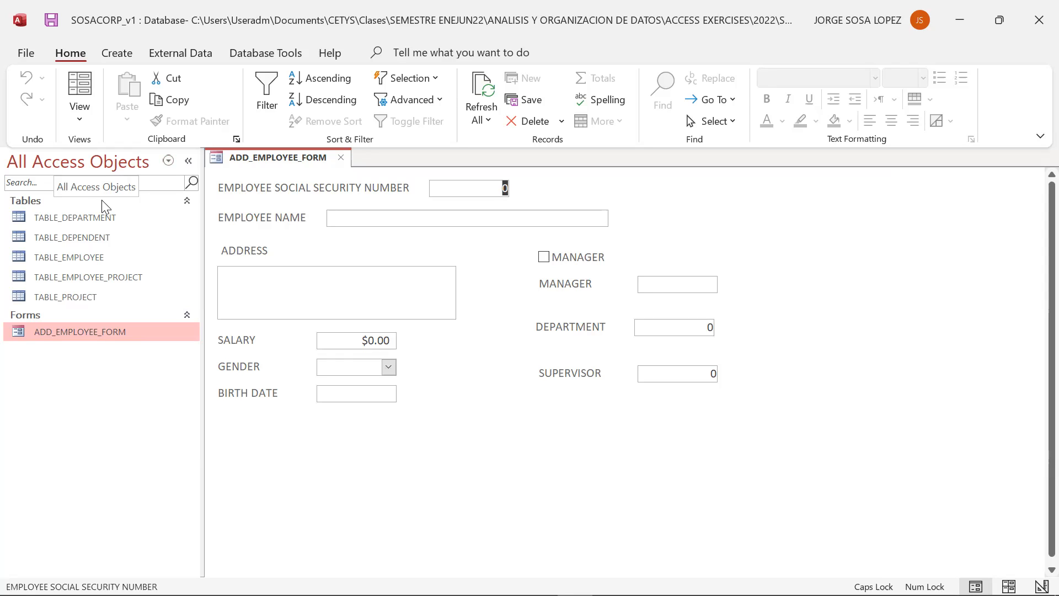
left_click(544, 259)
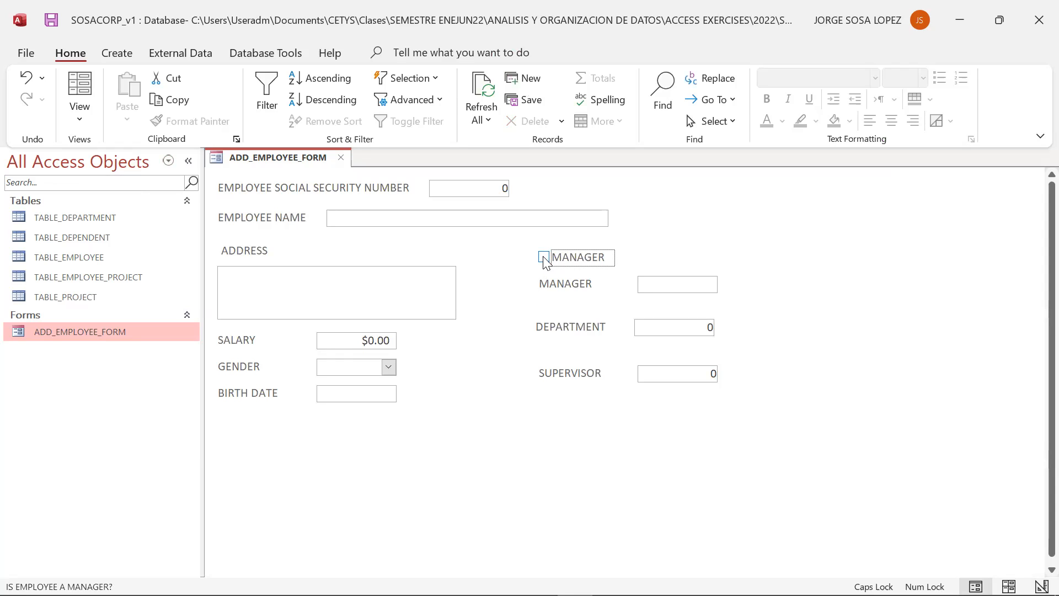
left_click(388, 367)
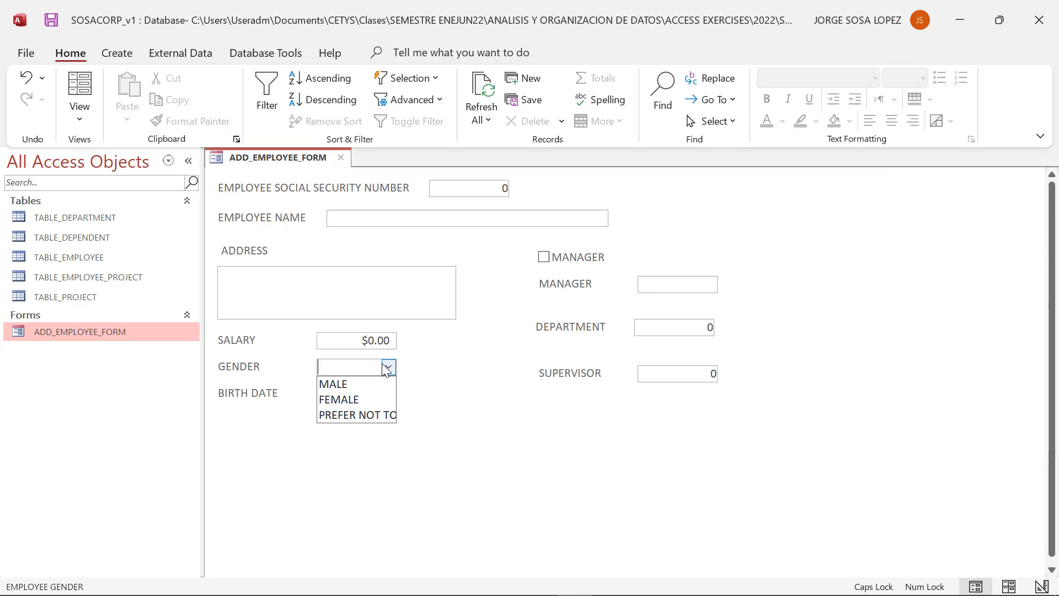
- Try switching the form back to Design View and dismiss the related-record error
left_click(451, 435)
left_click(387, 367)
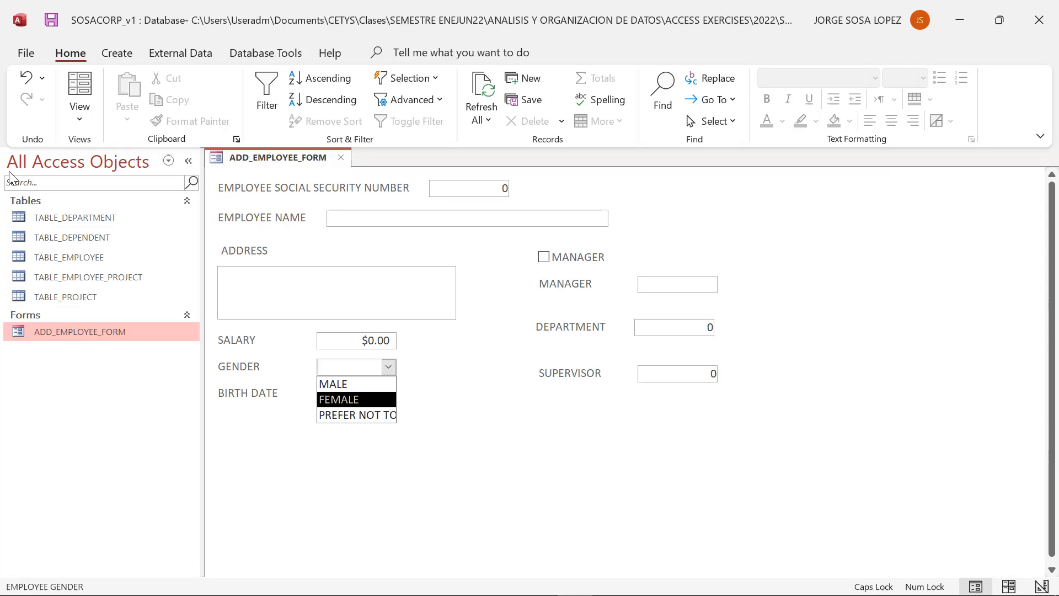
left_click(79, 119)
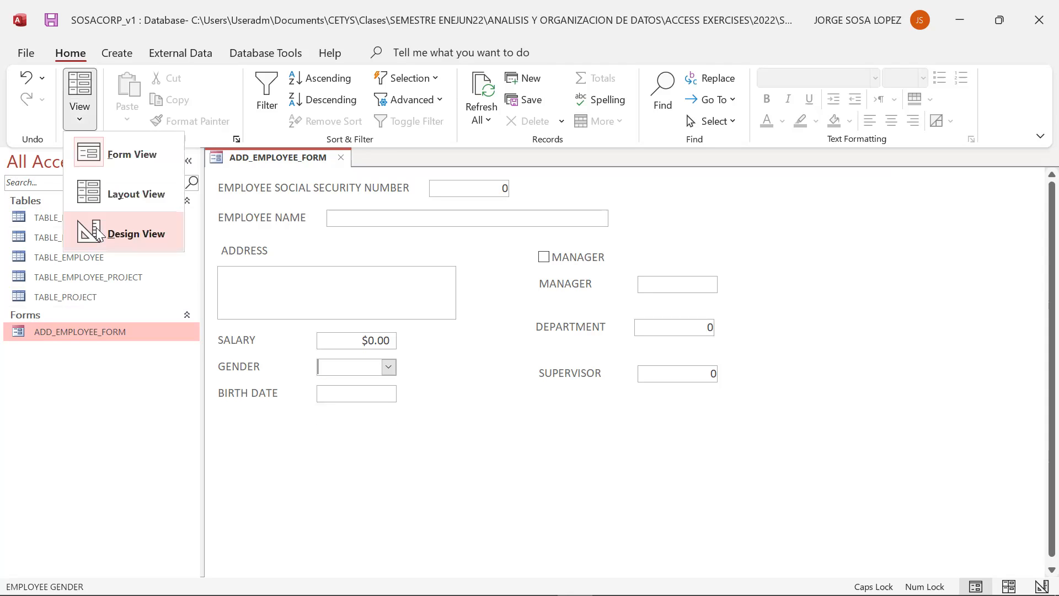
left_click(96, 227)
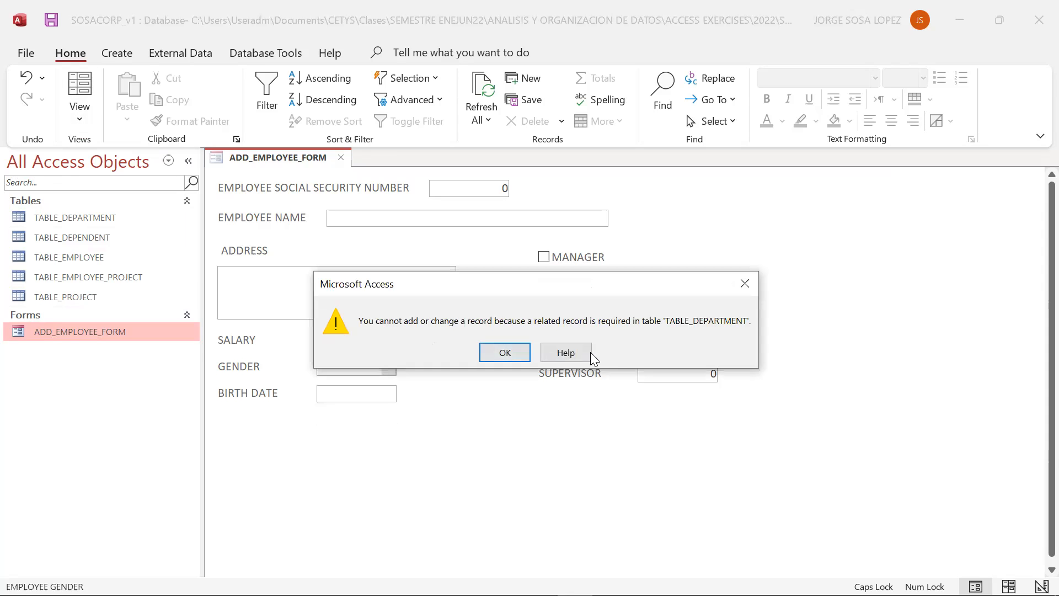
left_click(518, 355)
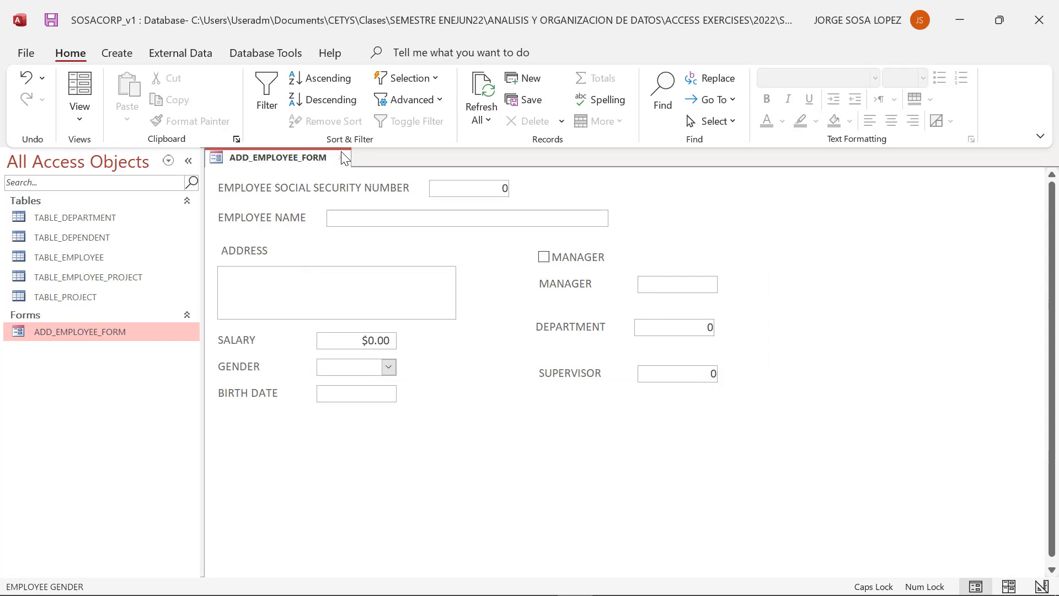
- Close the form, discarding the unsaved record, and reopen ADD_EMPLOYEE_FORM
left_click(341, 158)
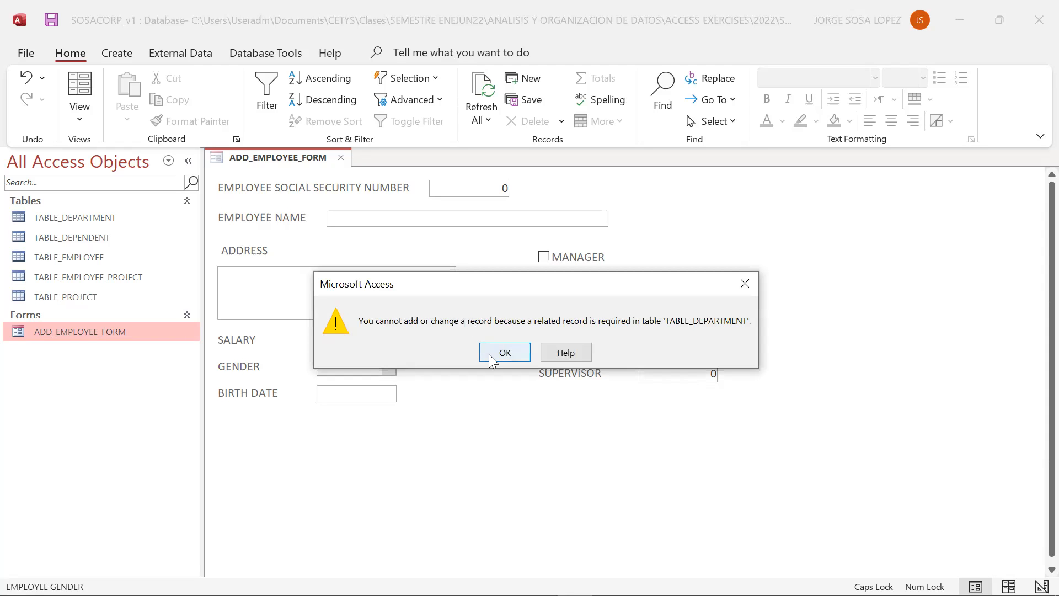
left_click(494, 358)
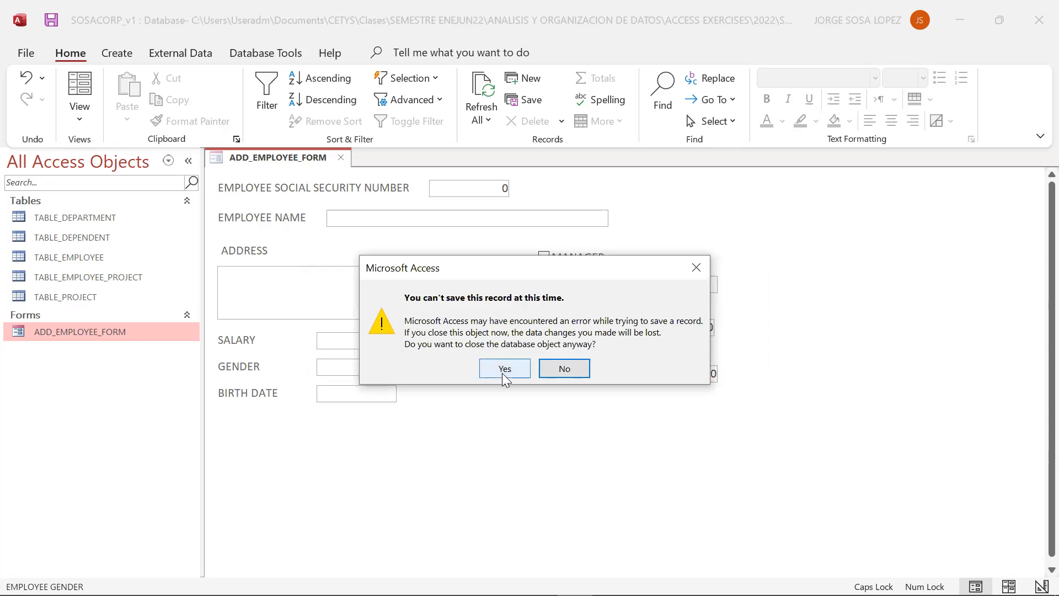
left_click(505, 369)
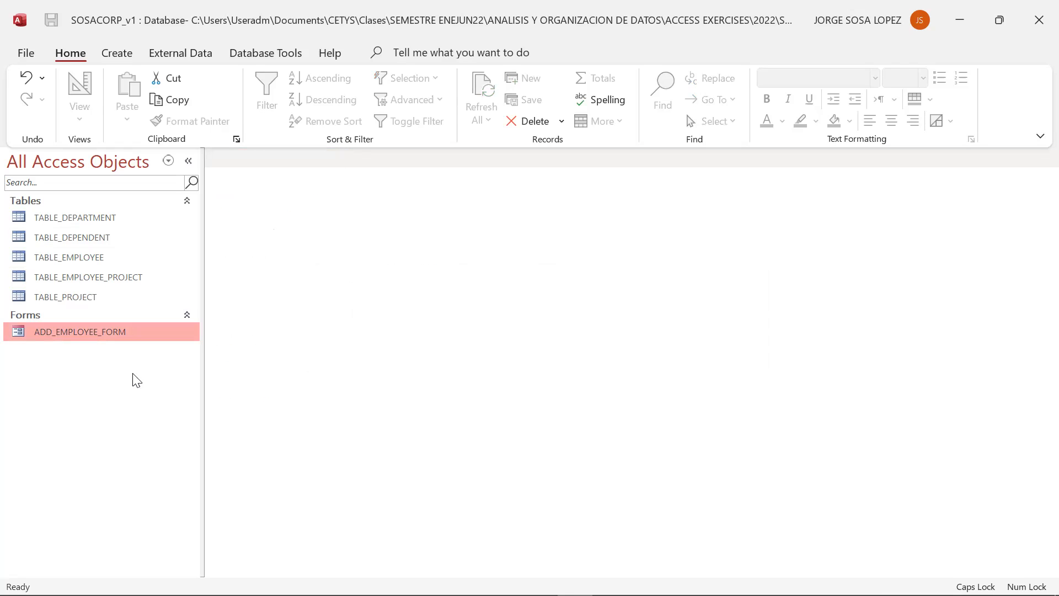
double_click(116, 337)
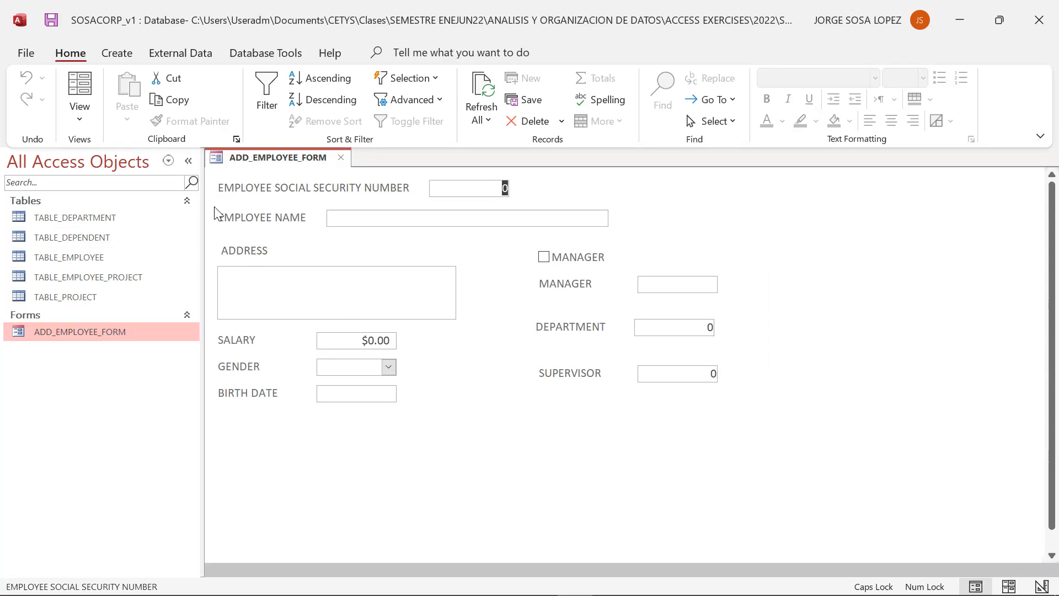
- Switch the form to Design View and close the property sheet
left_click(86, 127)
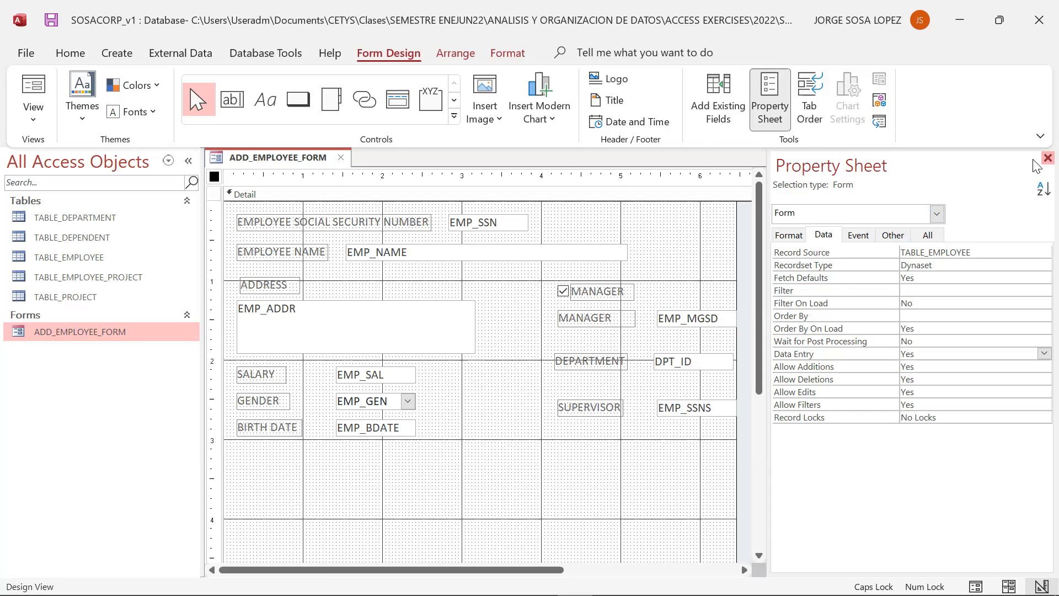
left_click(1047, 159)
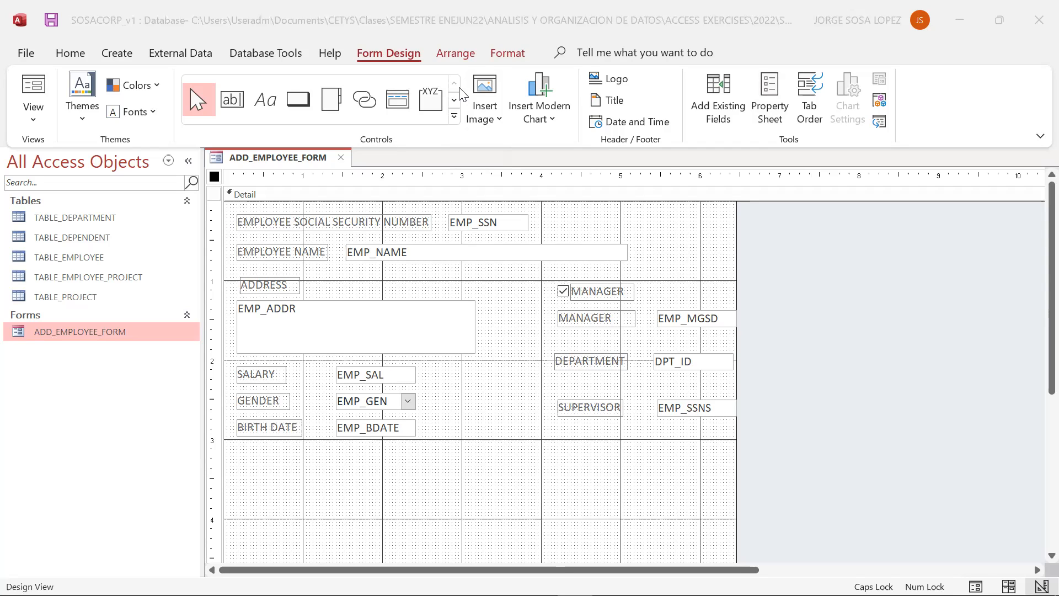
key("Caps_Lock")
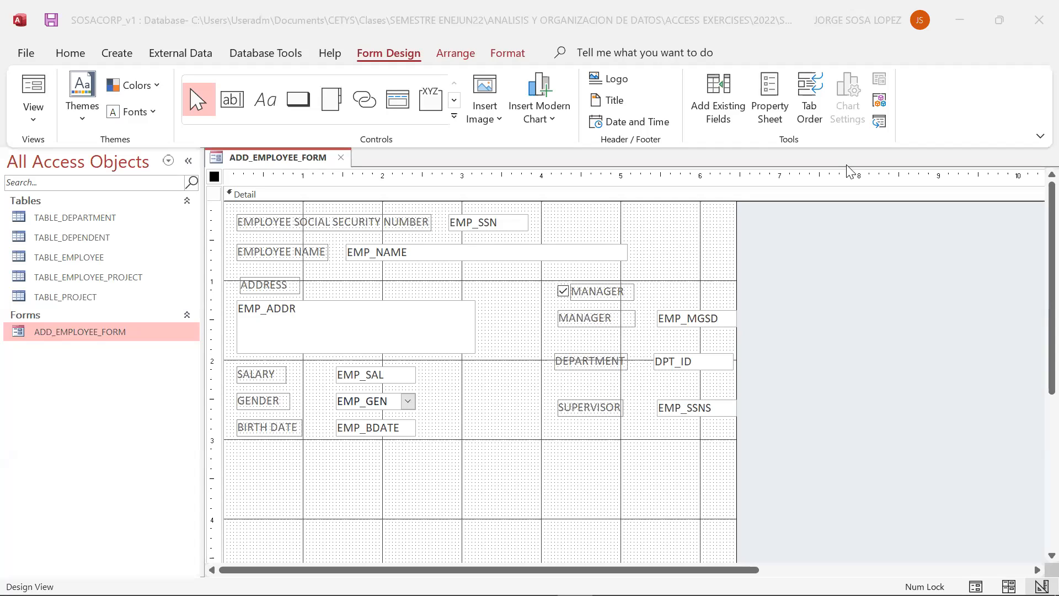
- Place a command button below the fields and choose the Save Record action under Record Operations
left_click(301, 103)
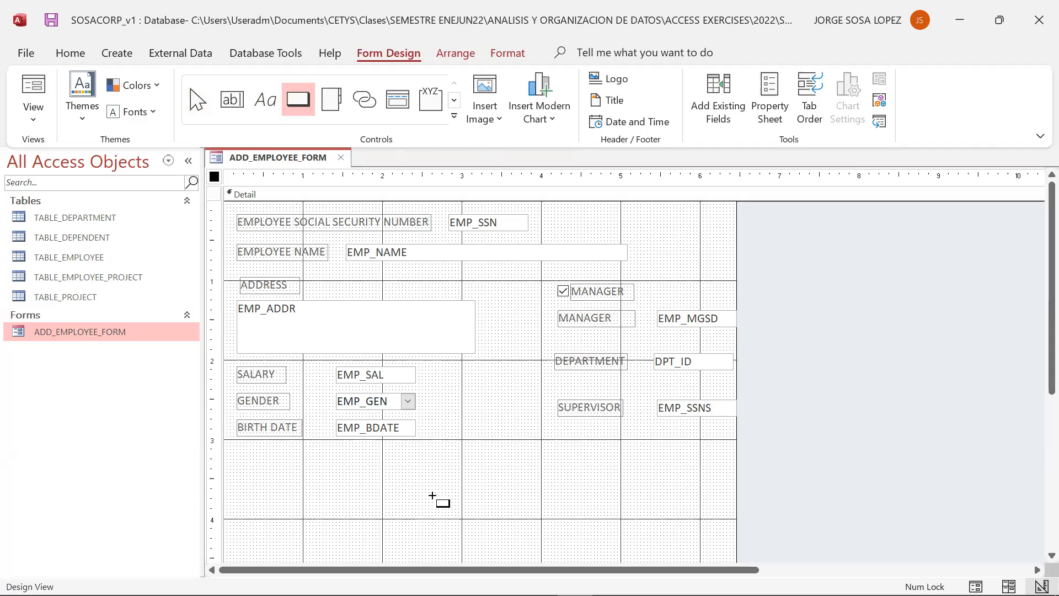
left_click(398, 488)
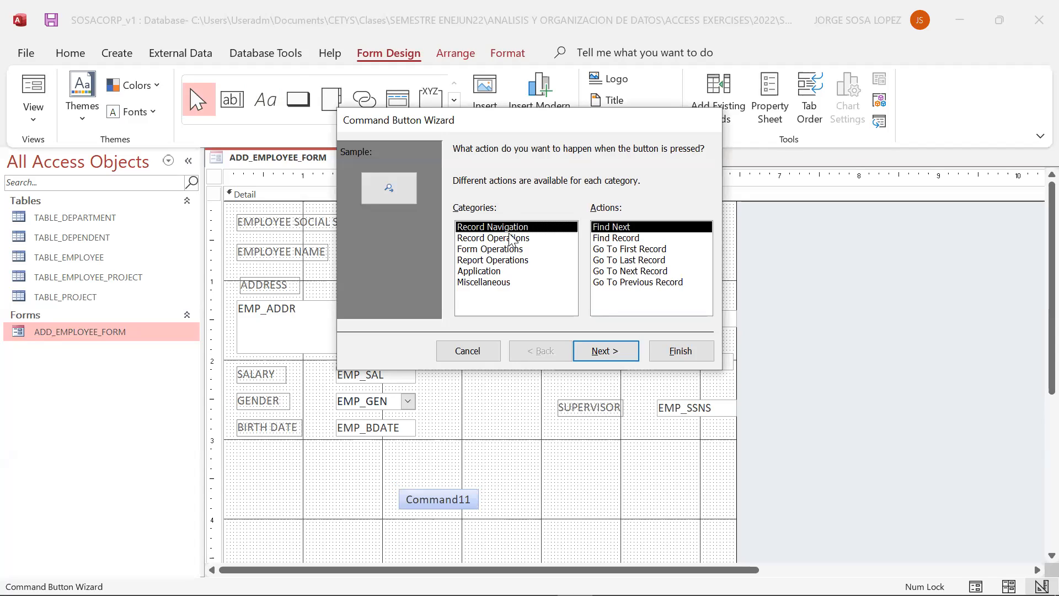
left_click(906, 41)
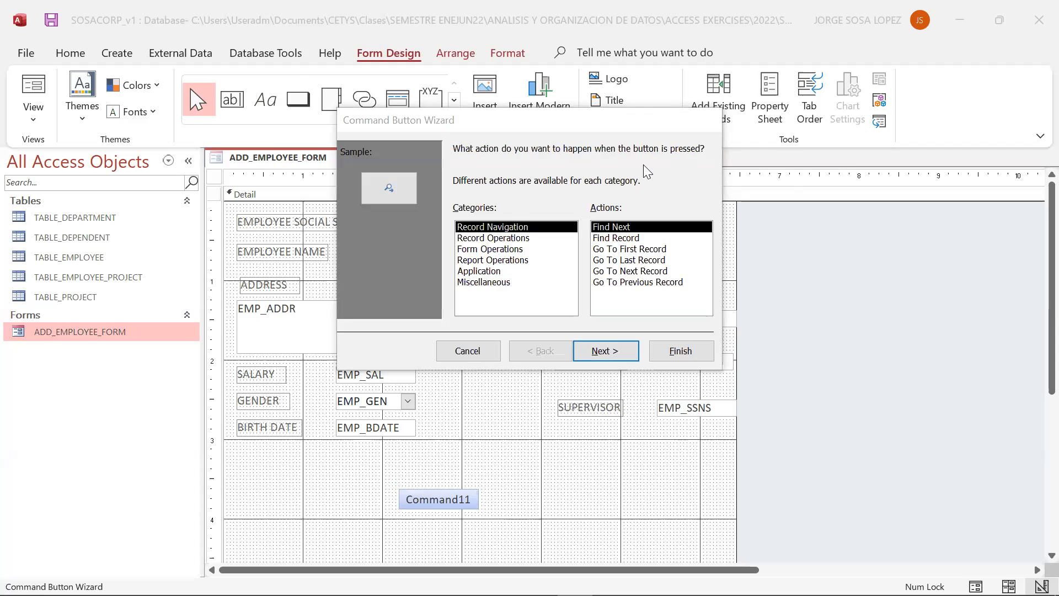
left_click(502, 251)
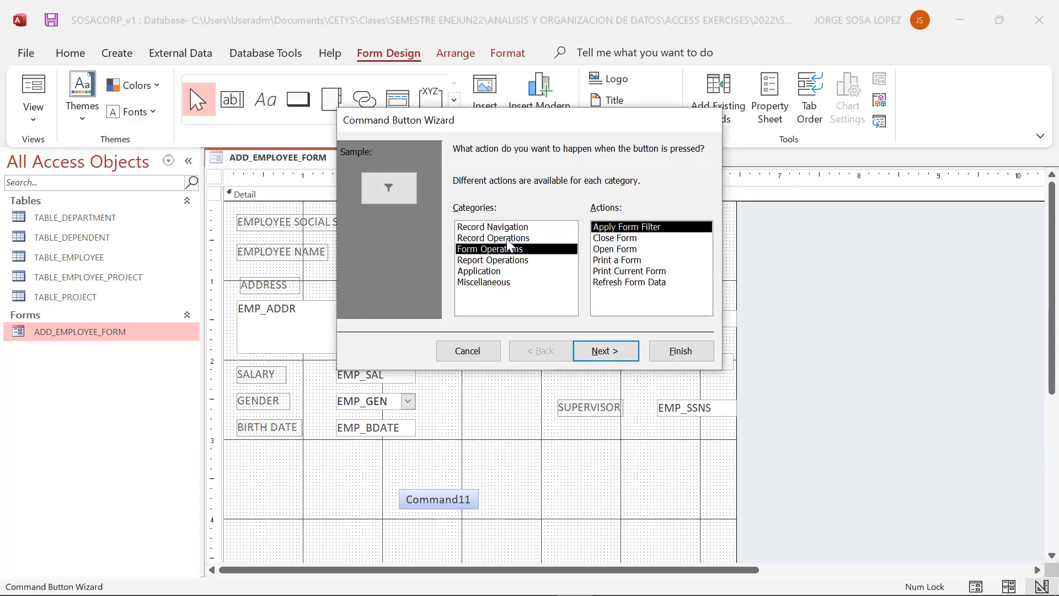
left_click(507, 239)
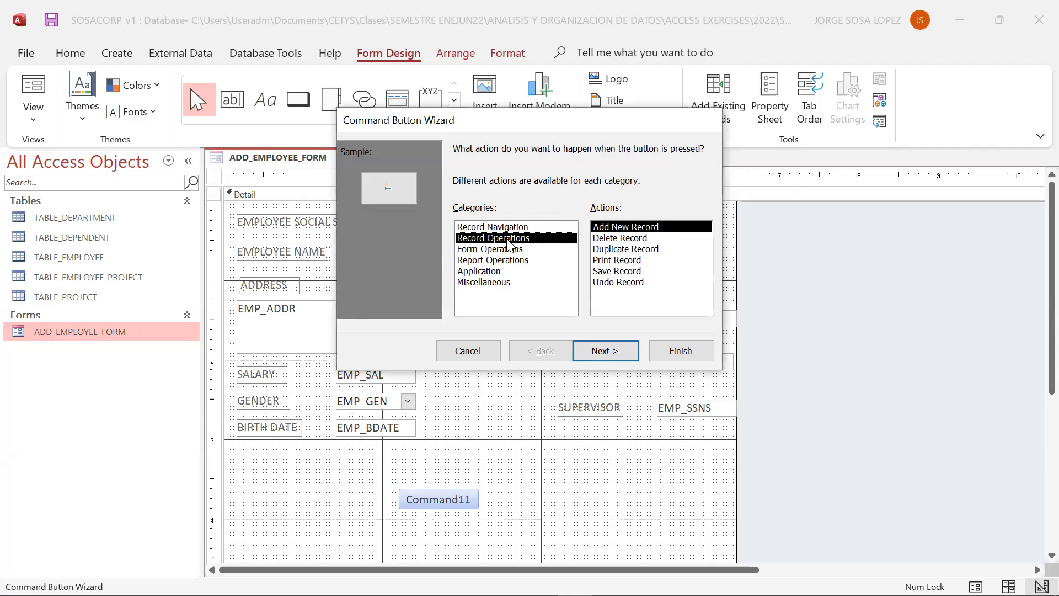
left_click(616, 271)
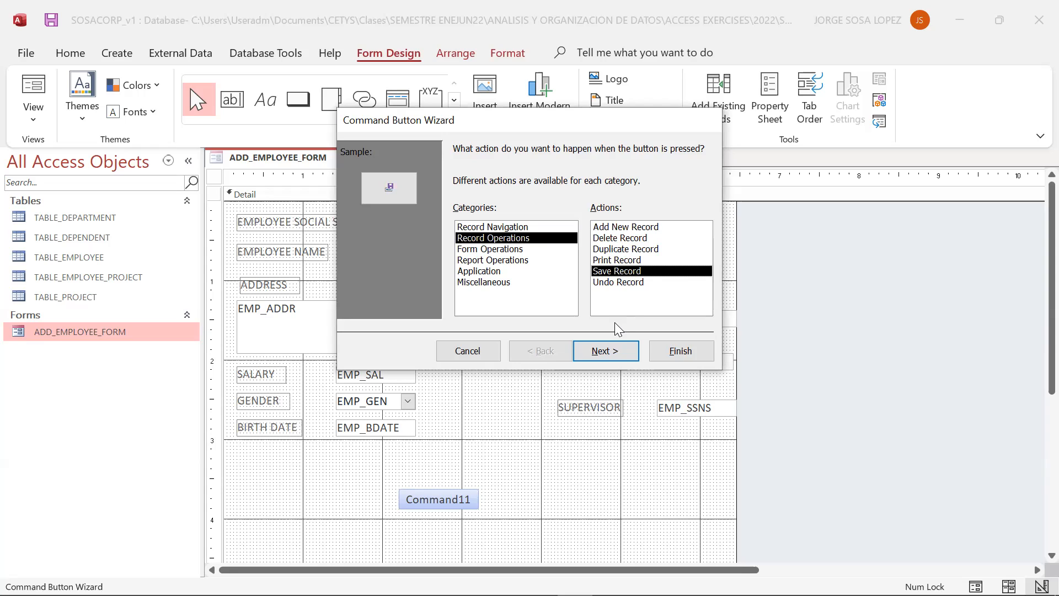
left_click(603, 354)
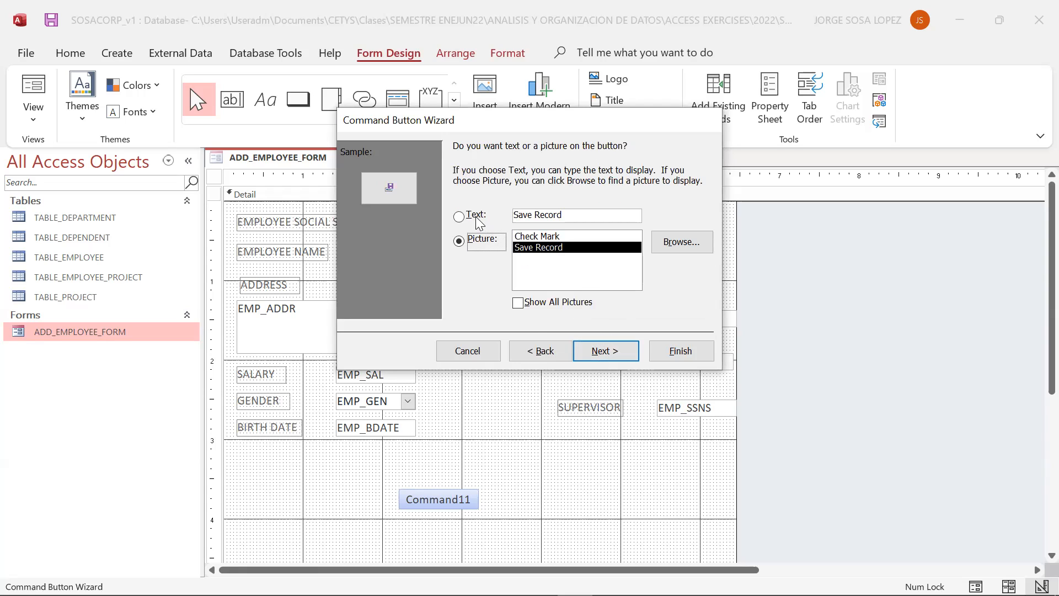
- Set the button's caption text to Save Employee Record and finish the wizard
left_click(459, 216)
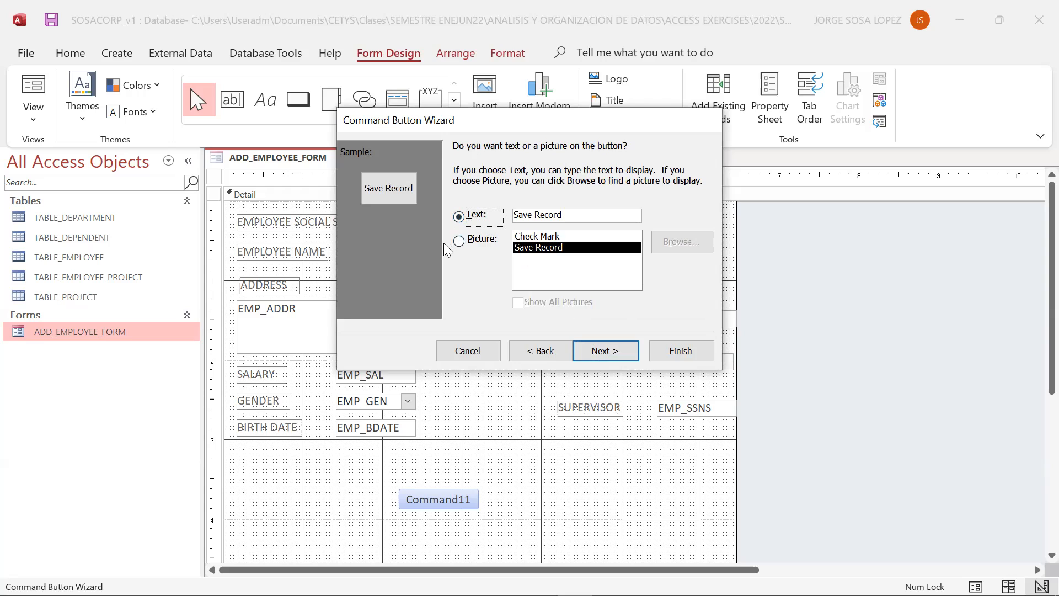
left_click(459, 241)
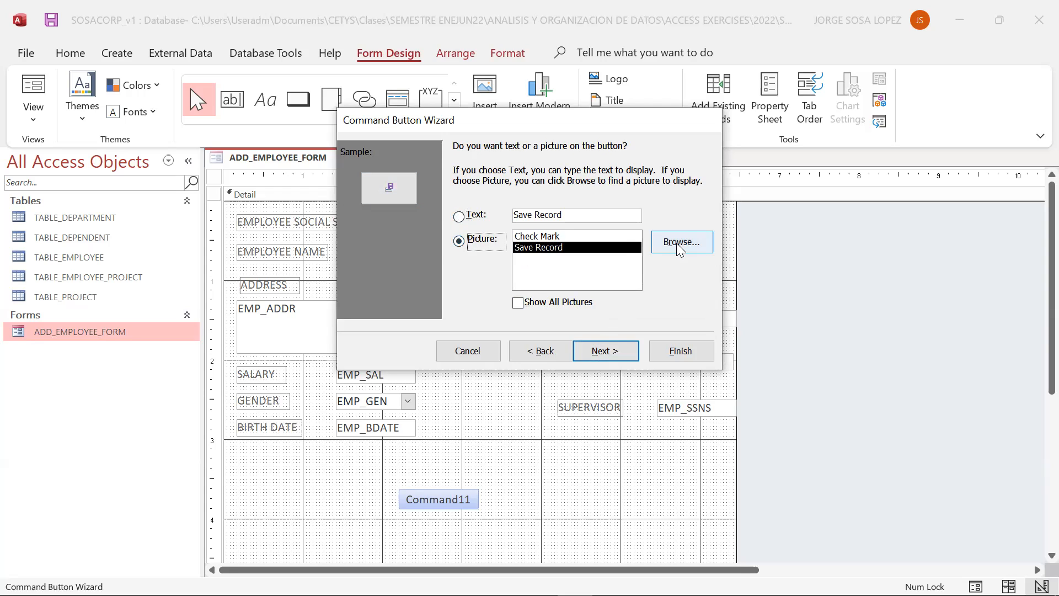
left_click(459, 217)
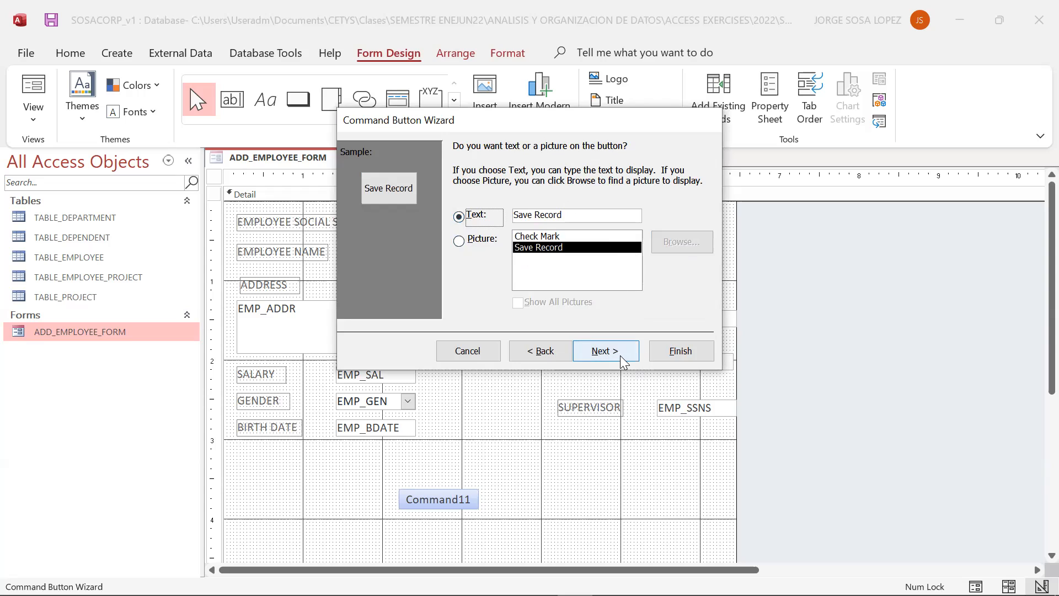
left_click(540, 216)
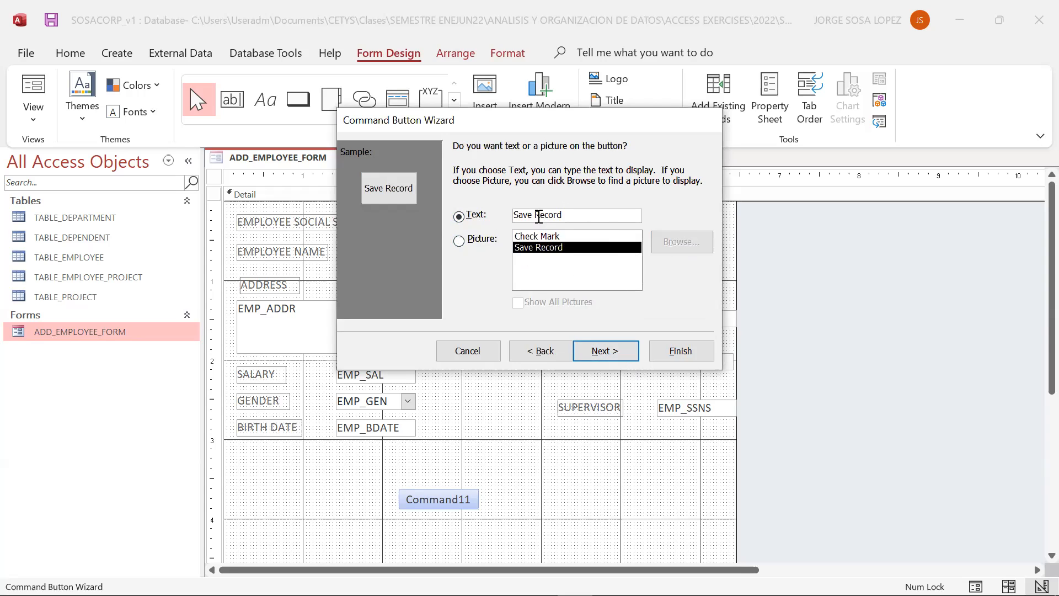
type("Employee")
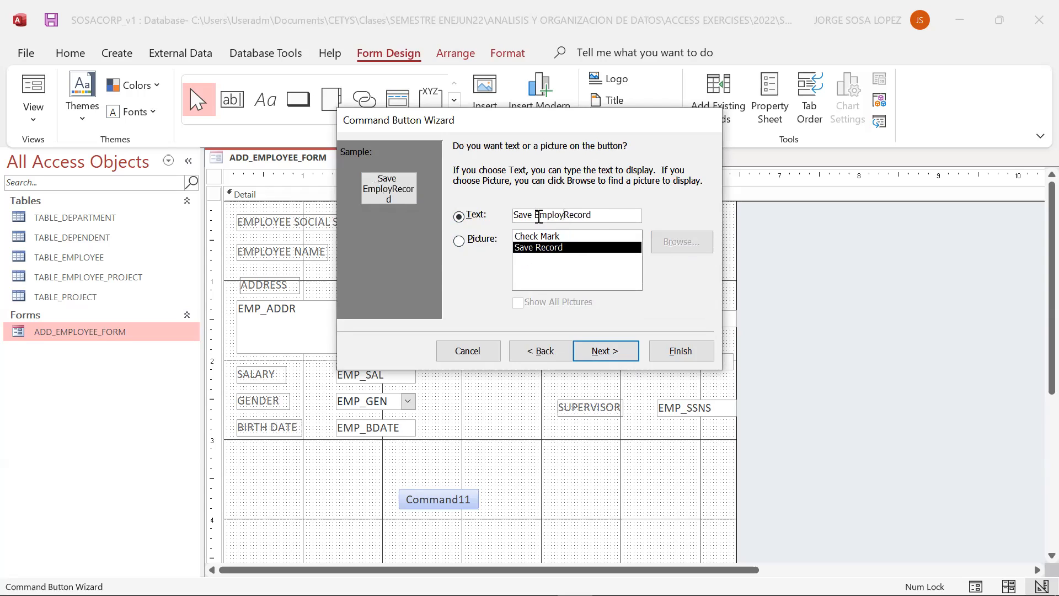
left_click(613, 353)
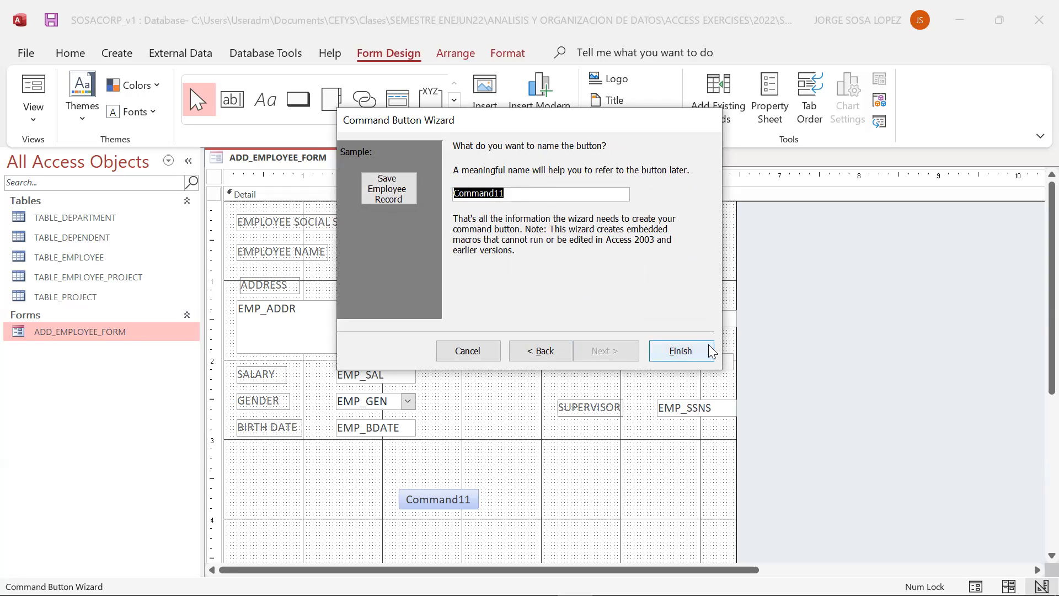
left_click(682, 352)
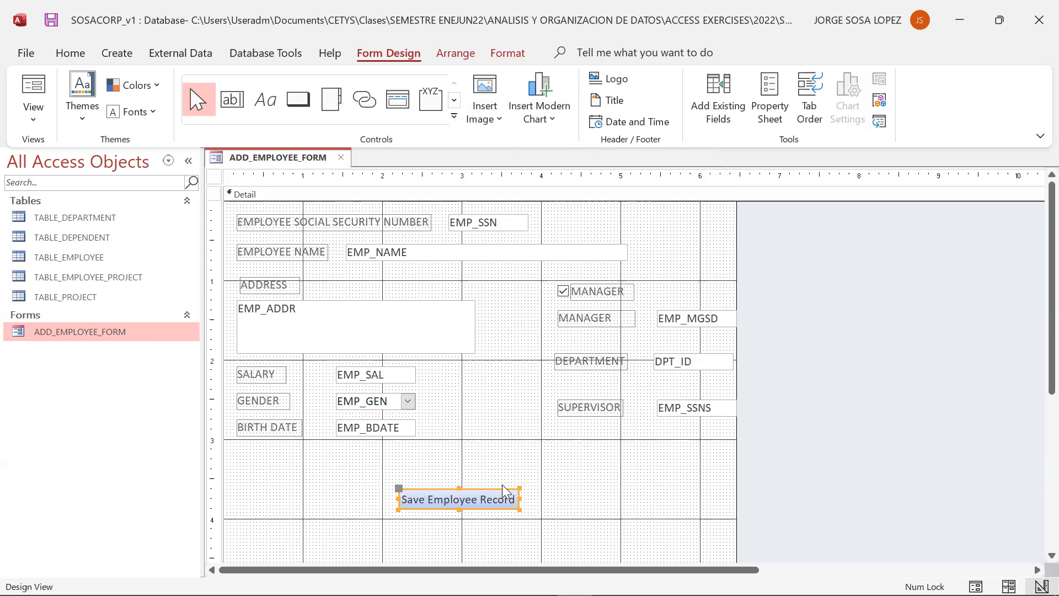
- Resize the Save Employee Record button to about 1.5 by 0.625 inches
left_click_drag(495, 490, 522, 506)
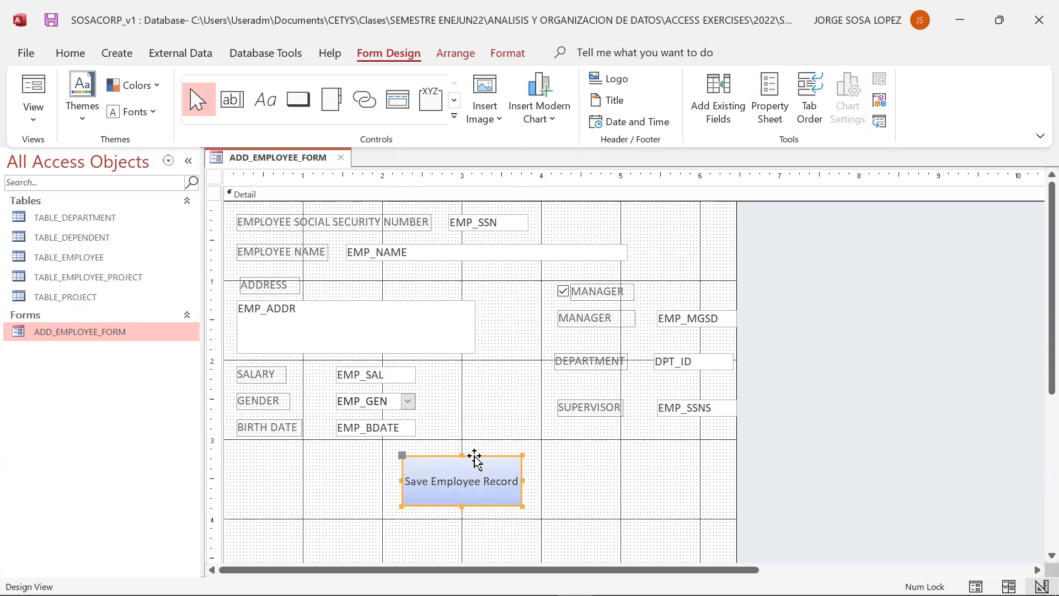
right_click(438, 457)
left_click(429, 458)
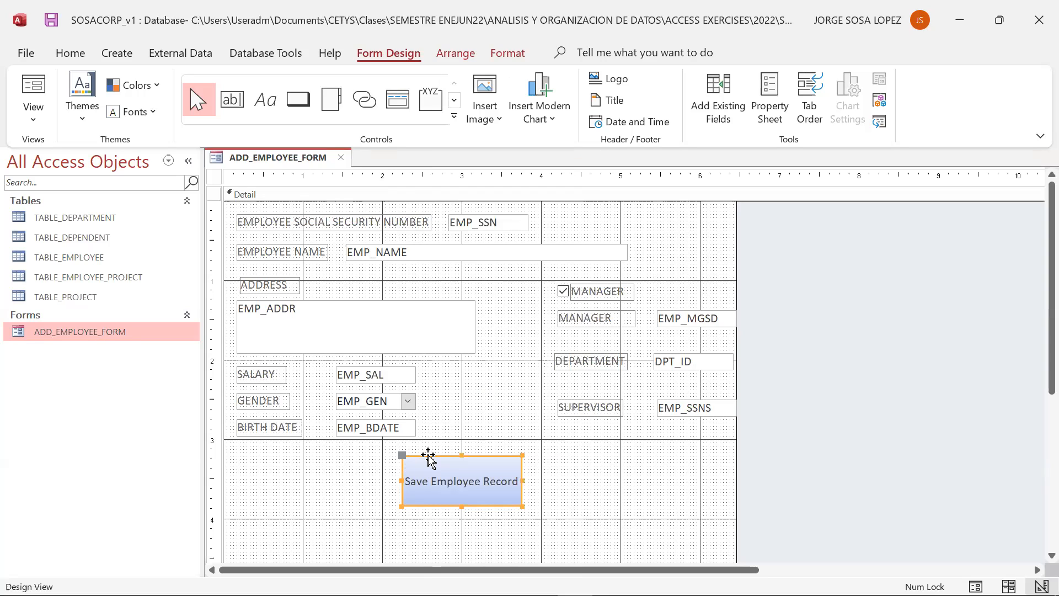
- Open the button's property sheet and review its Event, Format and Data properties
right_click(429, 458)
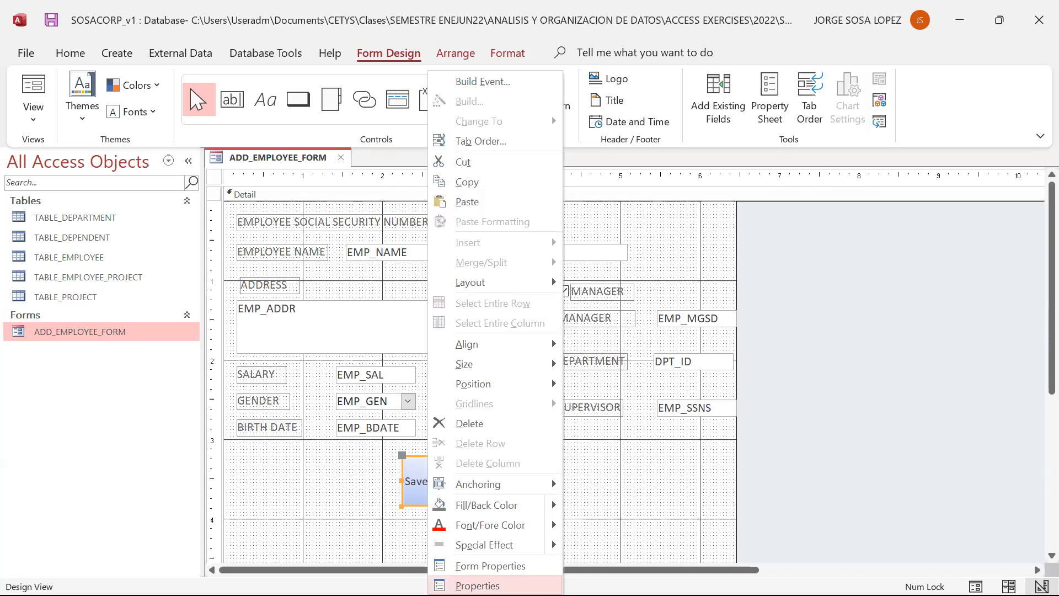
left_click(469, 585)
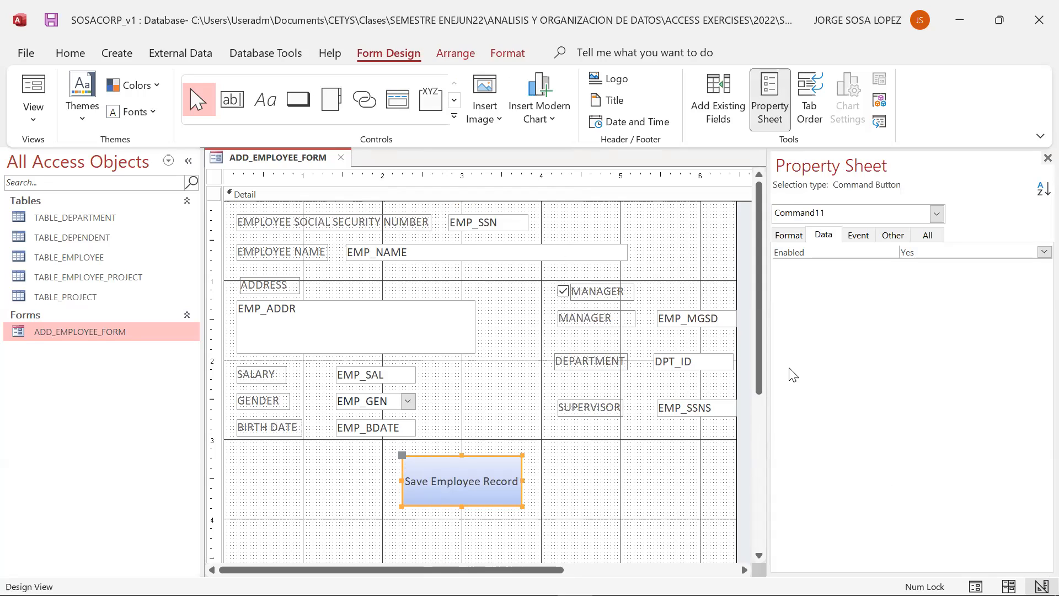
left_click(858, 236)
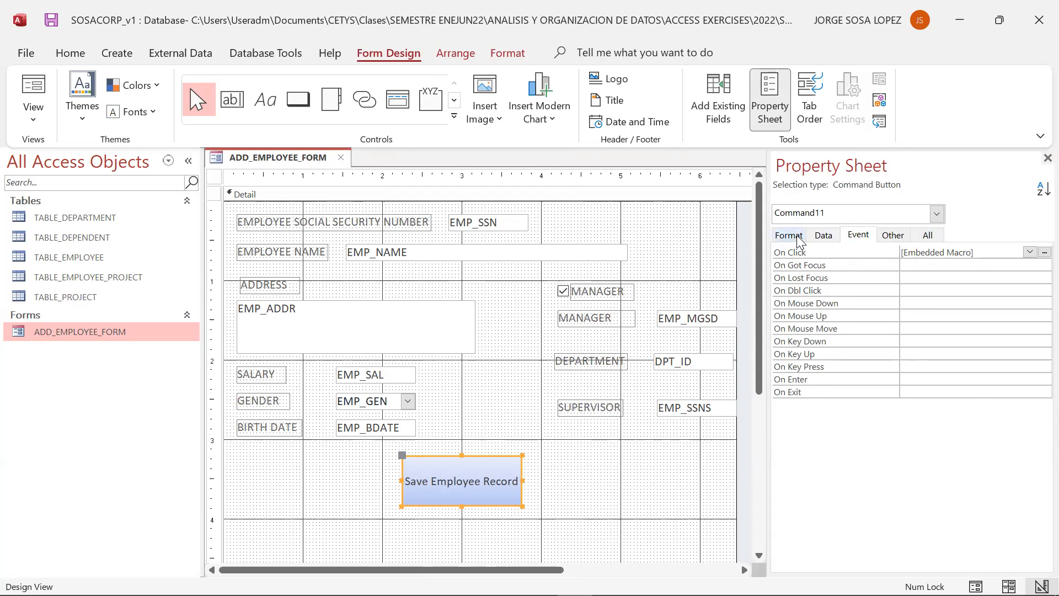
left_click(799, 236)
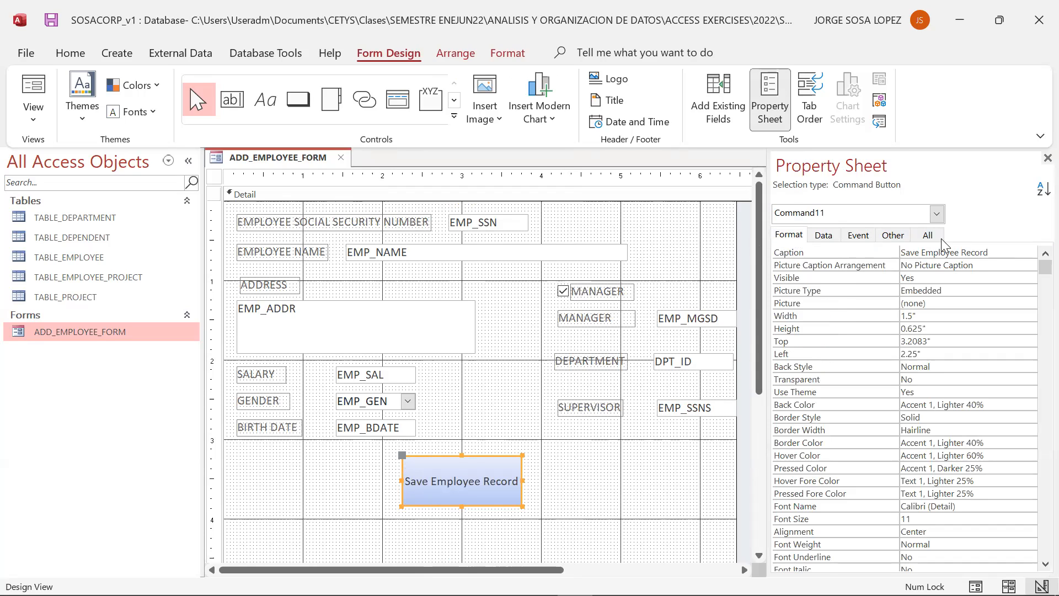
left_click(823, 236)
left_click(859, 243)
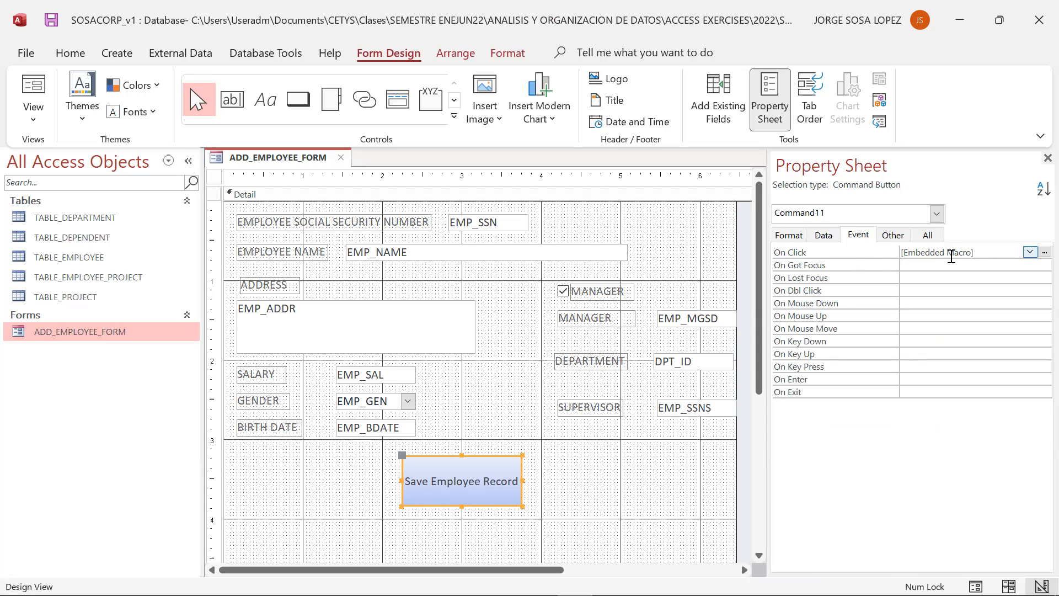
- Open the button's On Click embedded macro and add a CloseWindow action after the End If
left_click(1044, 252)
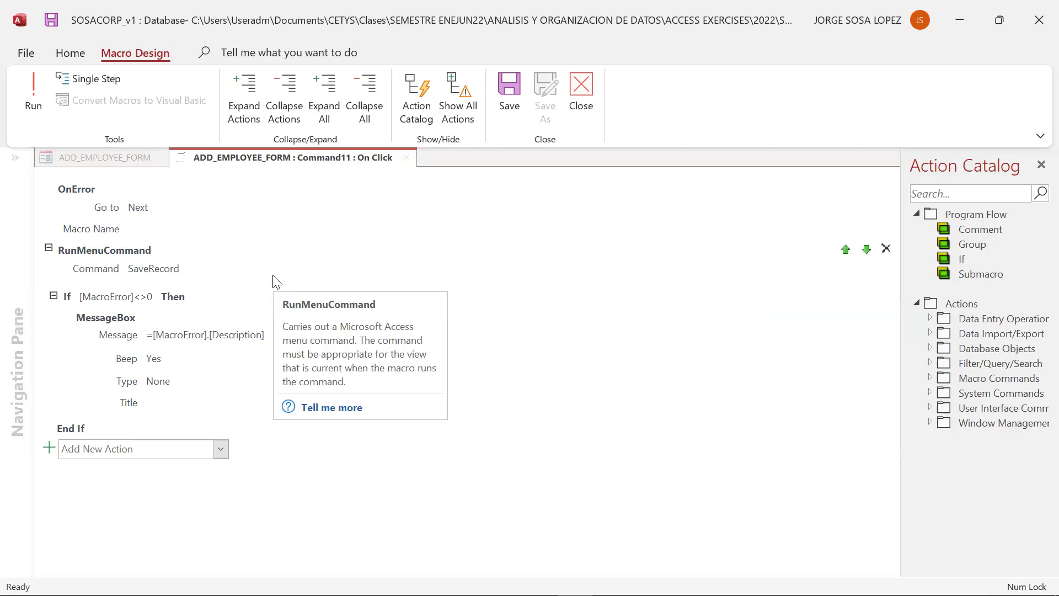
left_click(221, 449)
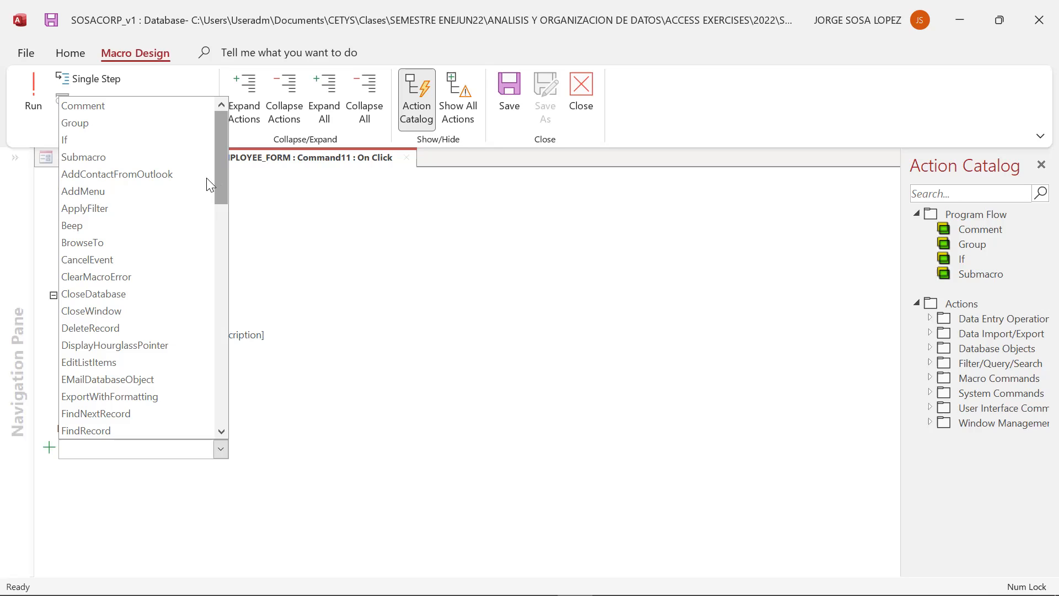
left_click(142, 324)
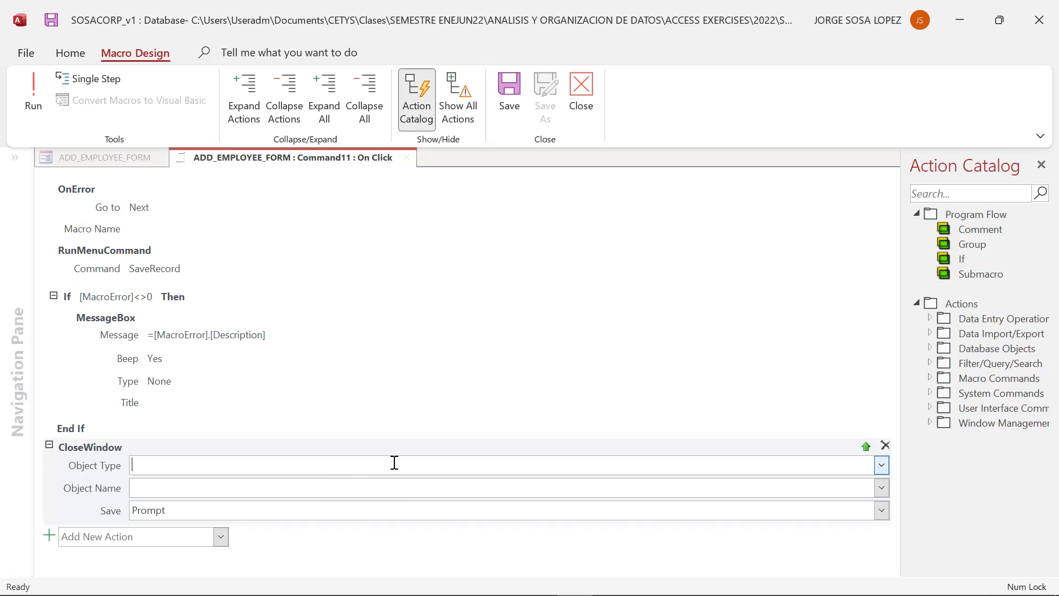
- Configure CloseWindow to close the Form ADD_EMPLOYEE_FORM with Save set to Yes
left_click(881, 466)
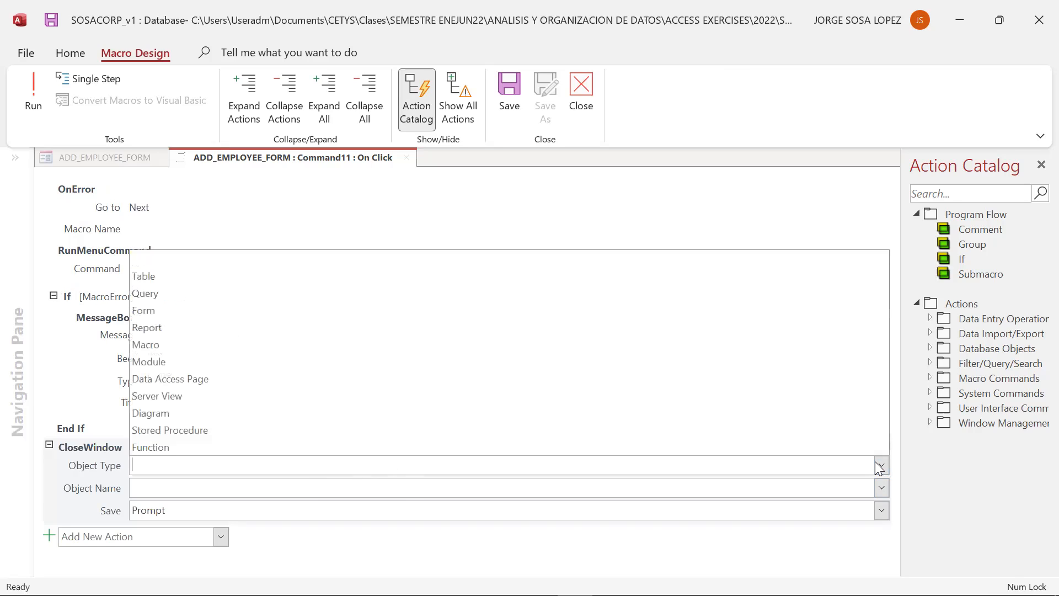
left_click(237, 310)
left_click(414, 491)
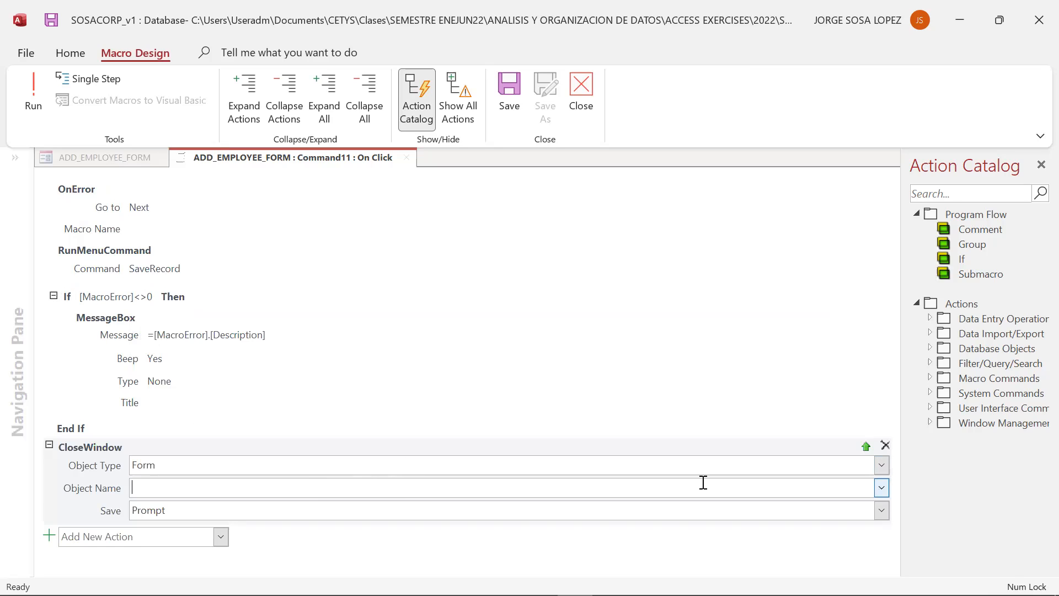
left_click(883, 489)
left_click(520, 510)
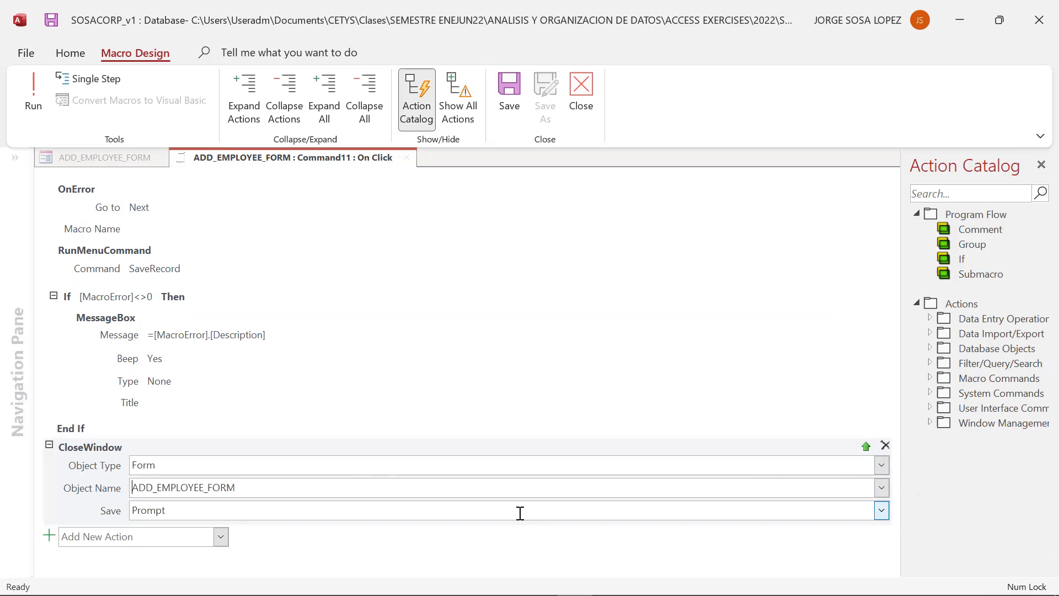
left_click(882, 510)
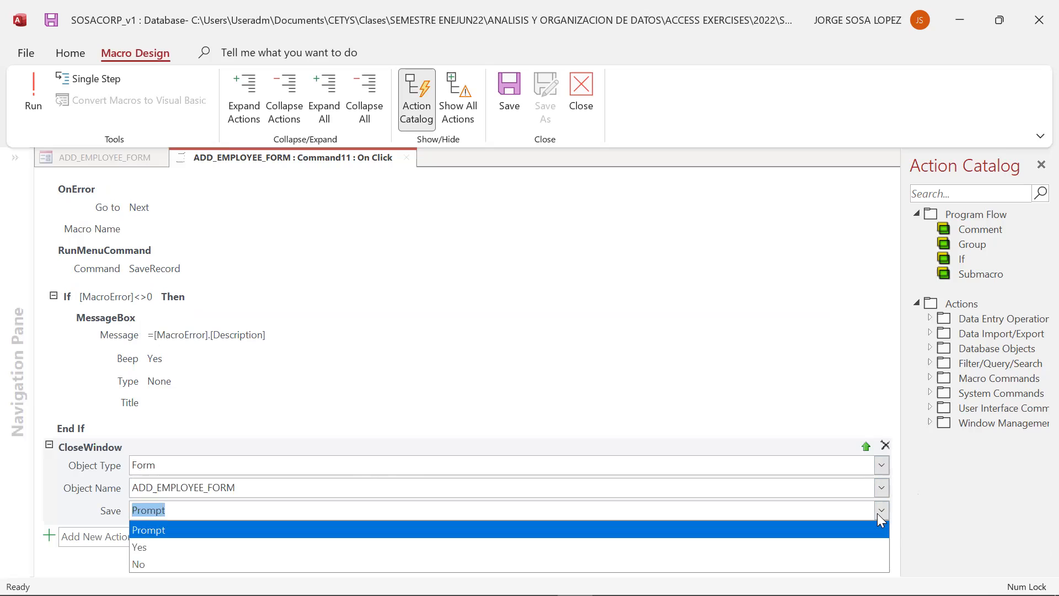
left_click(165, 547)
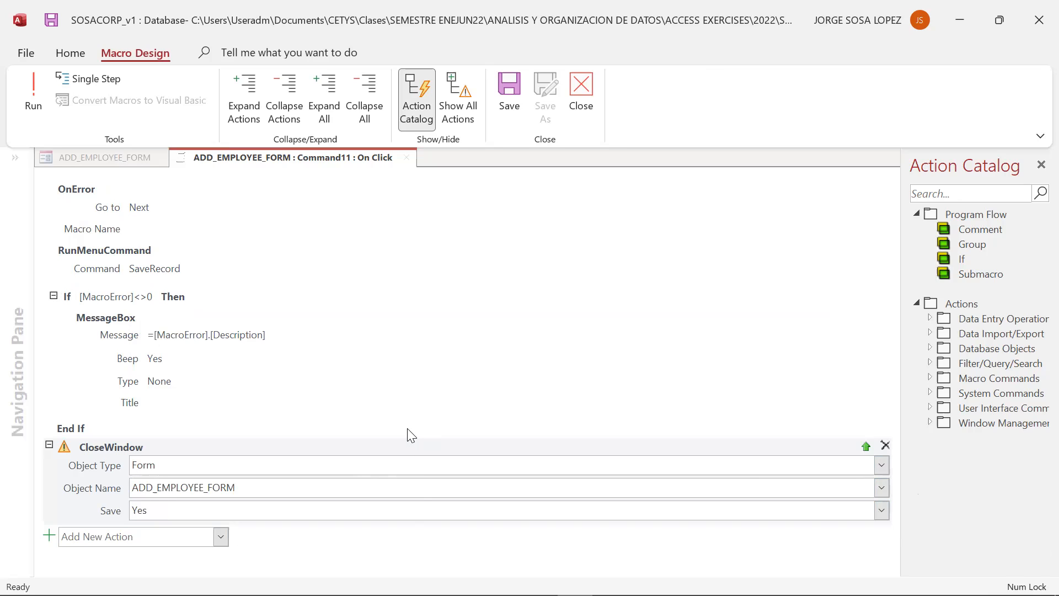
- Close the Action Catalog, then save and close the embedded macro
left_click(1041, 165)
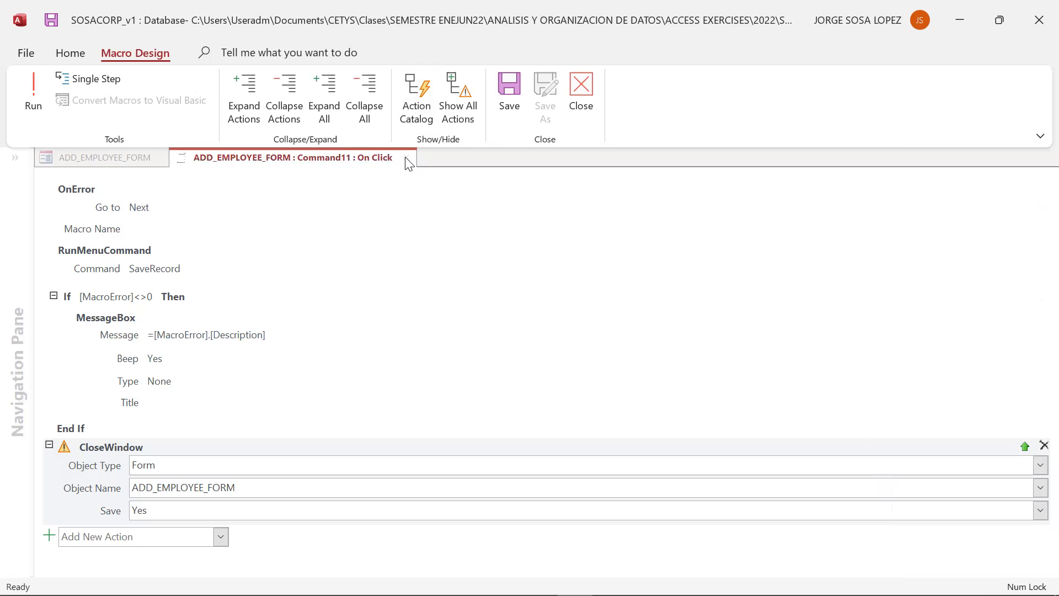
left_click(299, 338)
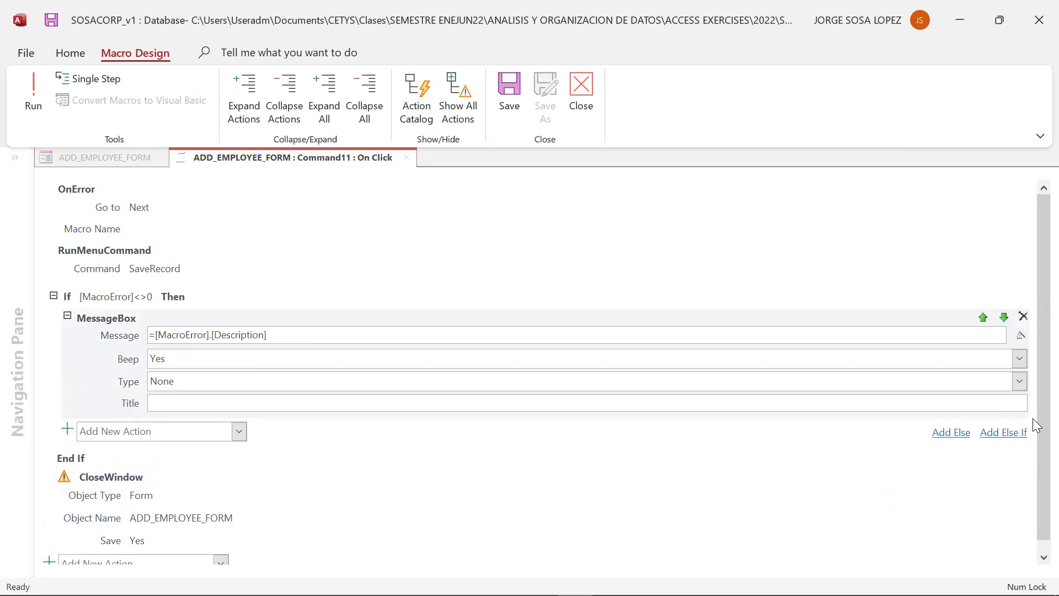
left_click(64, 485)
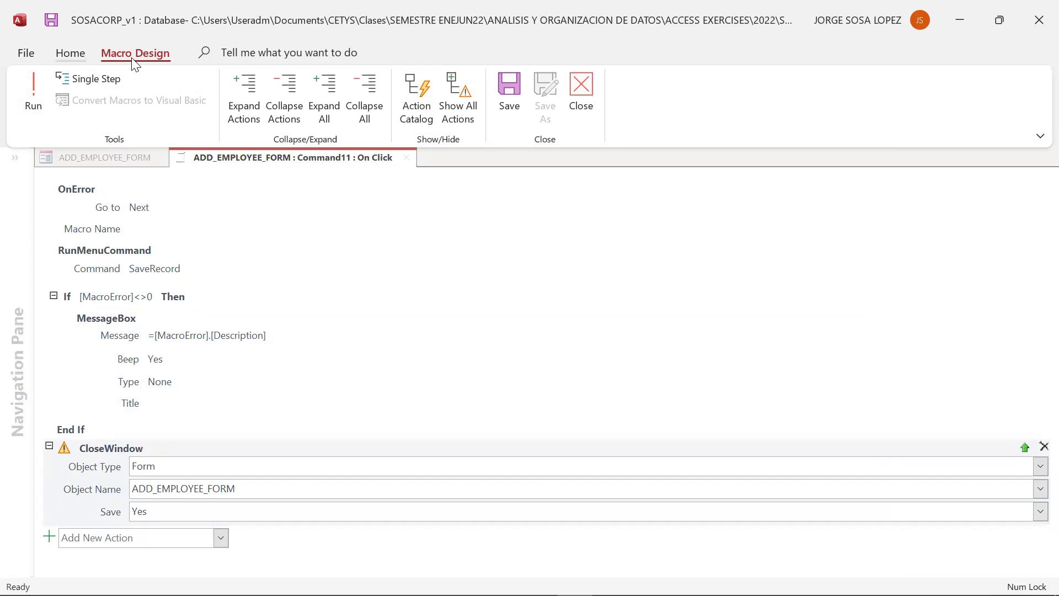
left_click(580, 94)
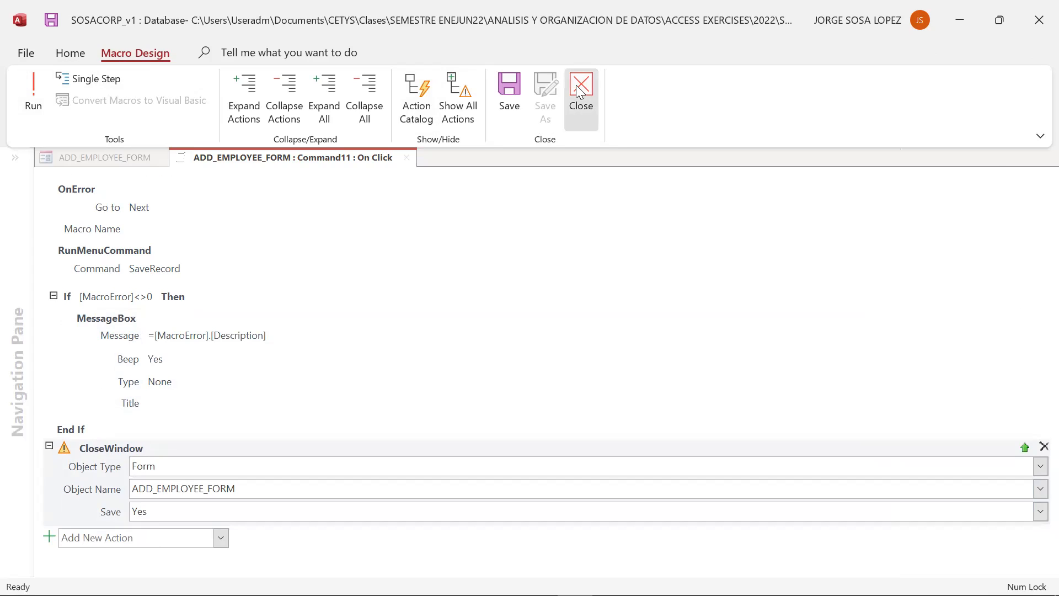
left_click(476, 352)
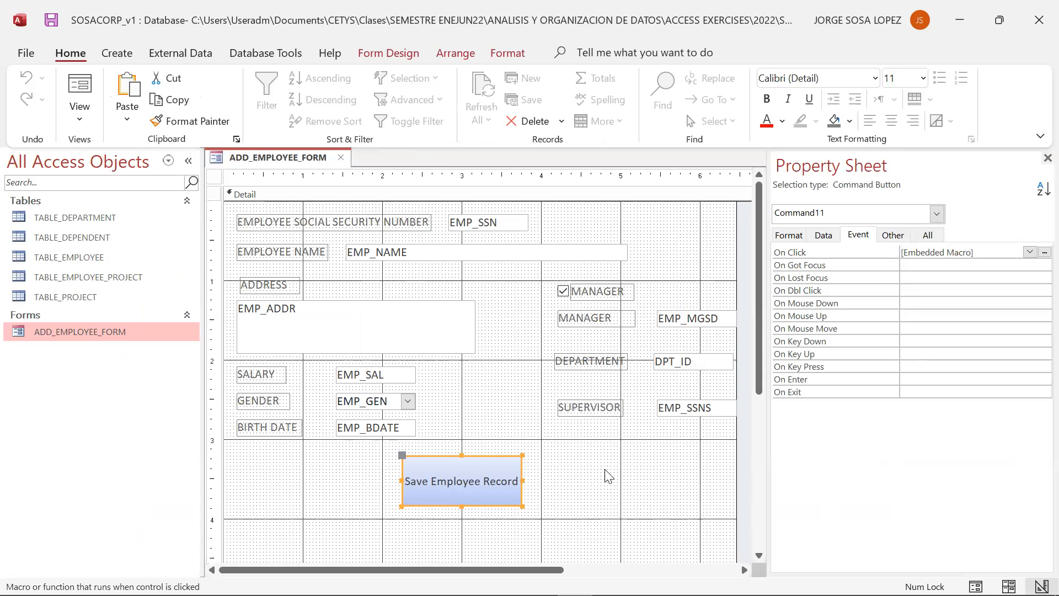
- Switch the form to Form View and enter the employee's social security number
left_click(79, 129)
left_click(85, 160)
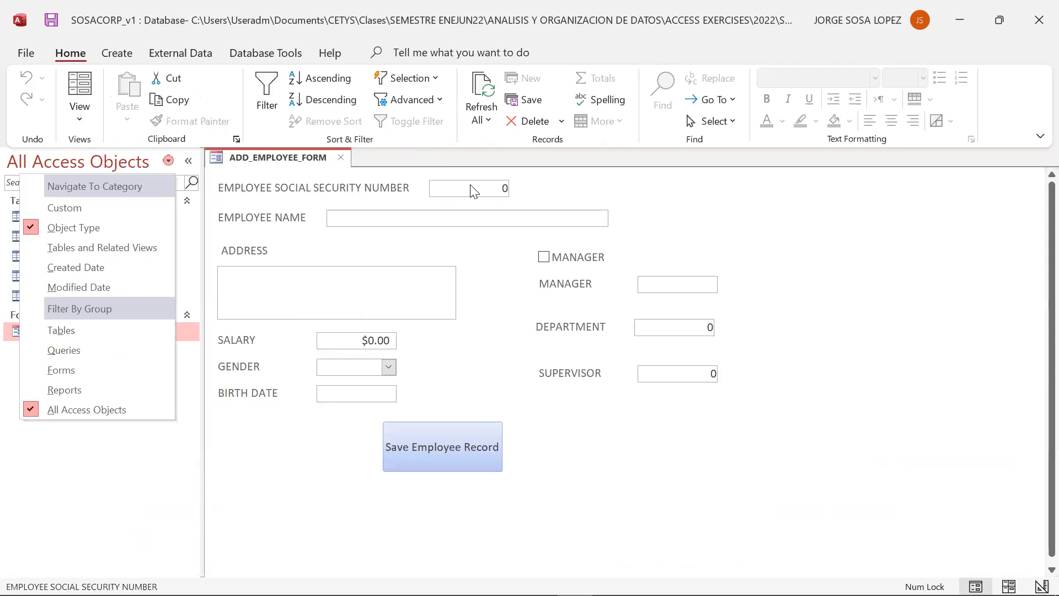
left_click(503, 187)
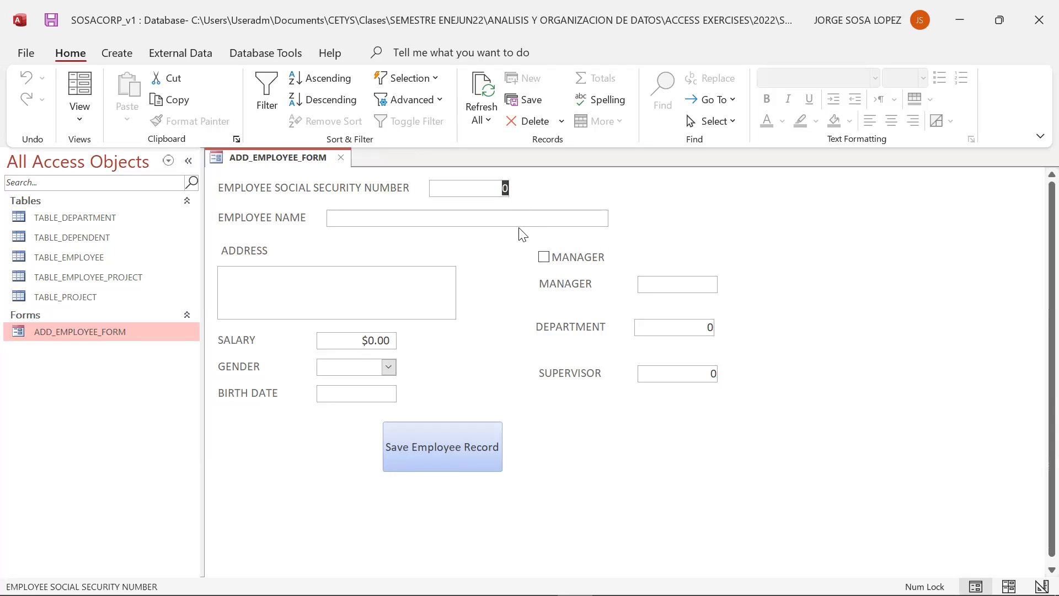
type("2222")
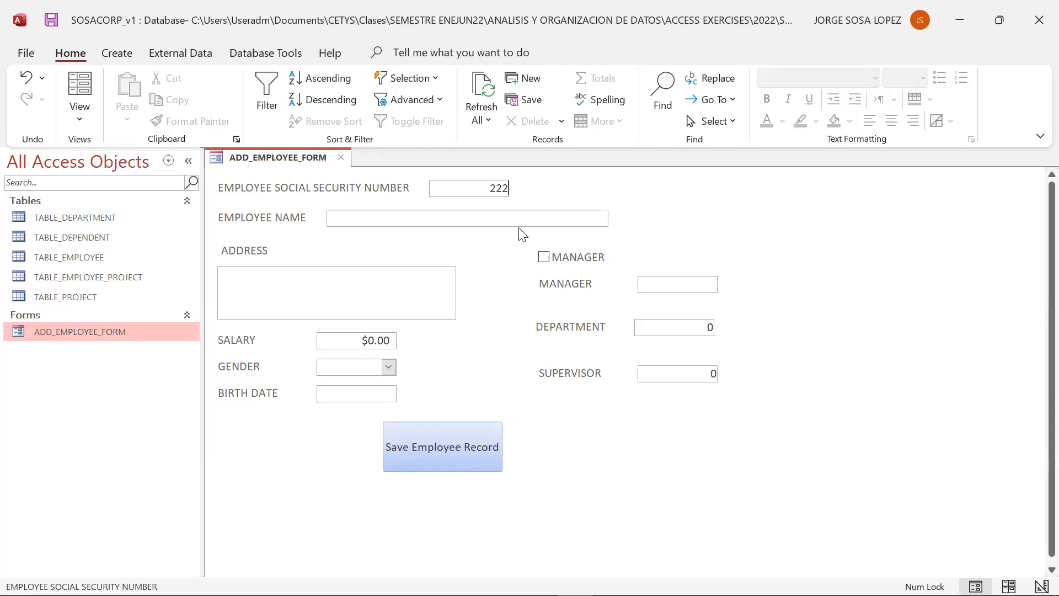
- Enter the employee's full name in the employee name field
left_click(523, 217)
key("Caps_Lock")
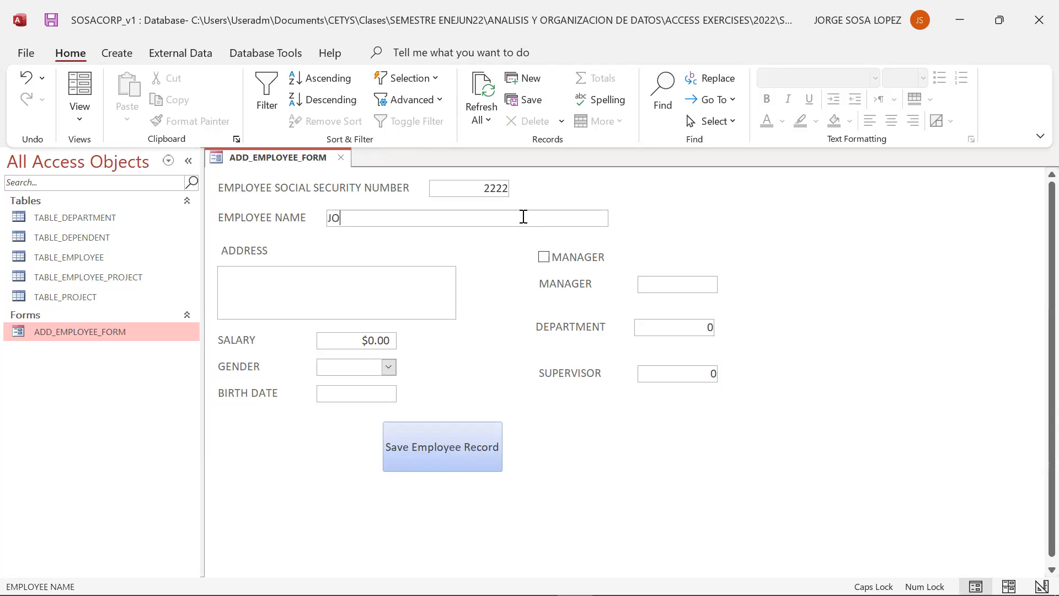
- Fill the address field with placeholder text declining to give a real address and zip code
key("Tab")
type("I AM")
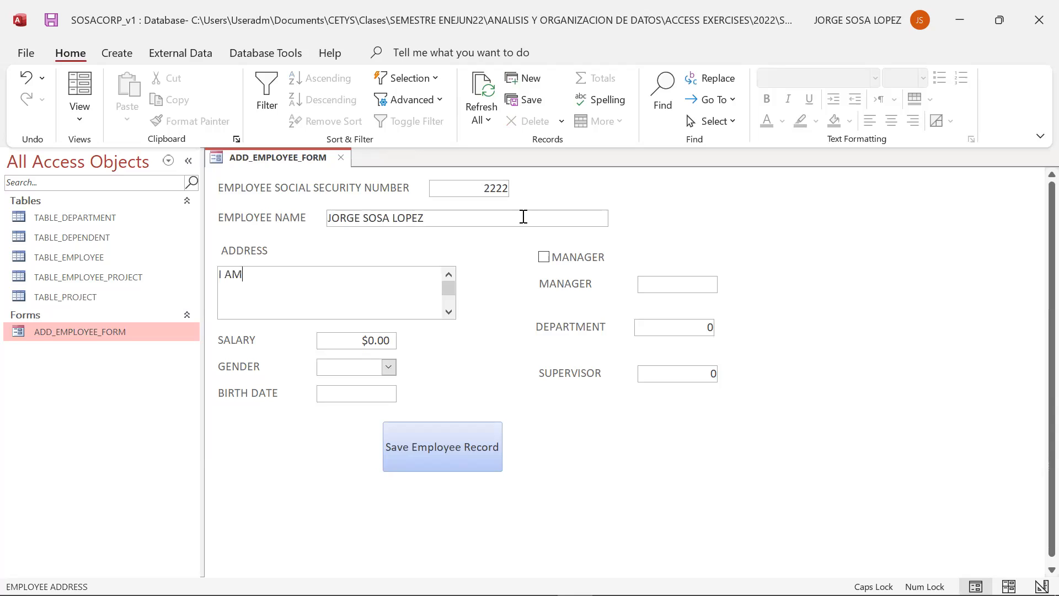
type(" OBVIO")
type("USL")
type("Y NOT GOING TO T")
type("YPE IN MY")
type(" REAL ADDR")
type("ESS HERE")
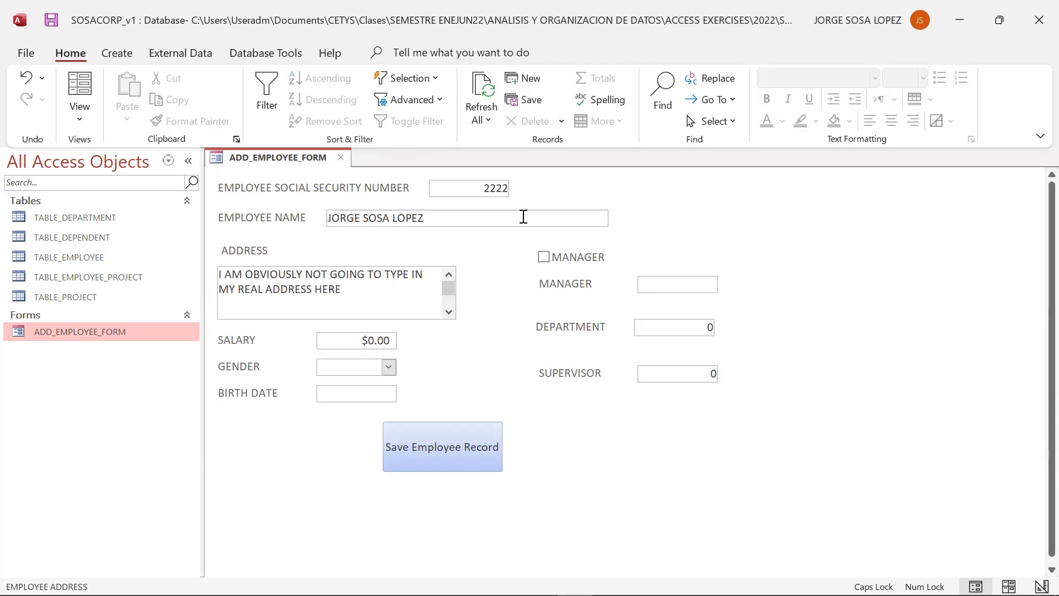
type(", ZIP CODE: NONE OF YOUR BUSI")
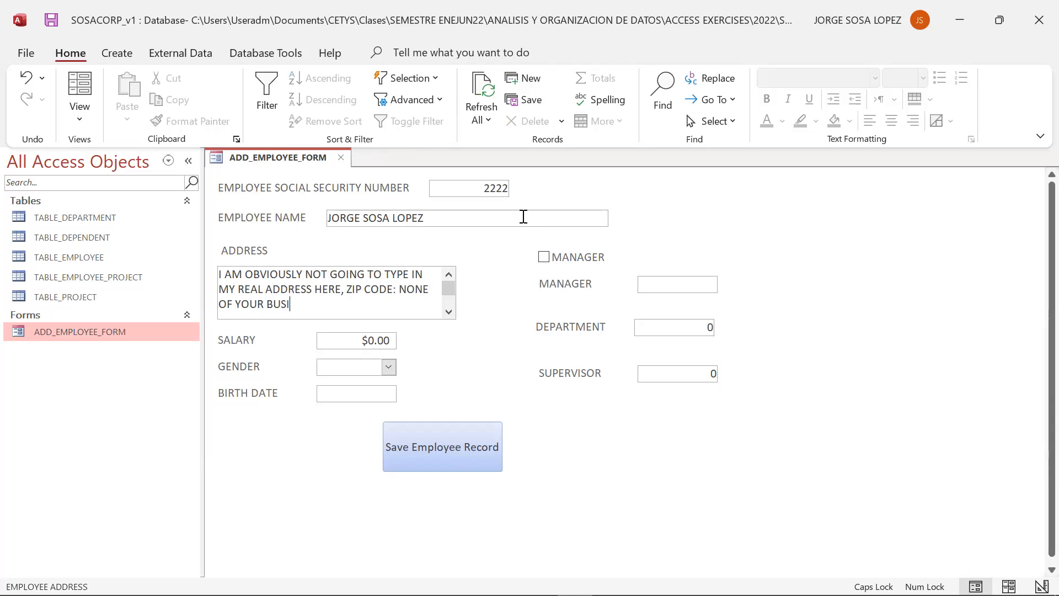
type("NESS")
- Set the salary to $10.00 and choose MALE as the gender
left_click(367, 347)
key("BackSpace")
type("10")
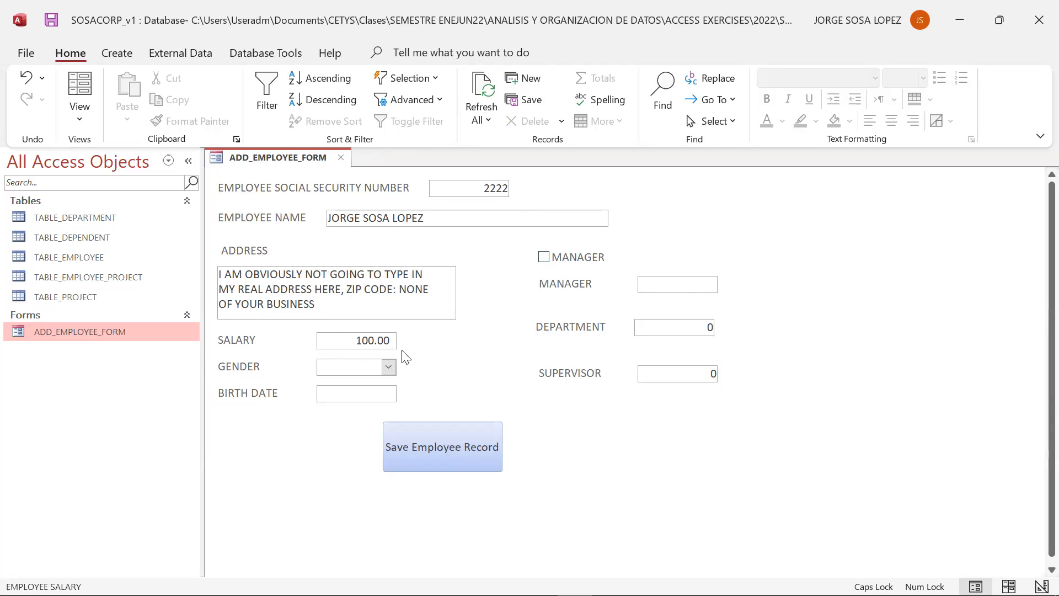
key("BackSpace")
left_click(388, 367)
left_click(359, 380)
left_click(361, 395)
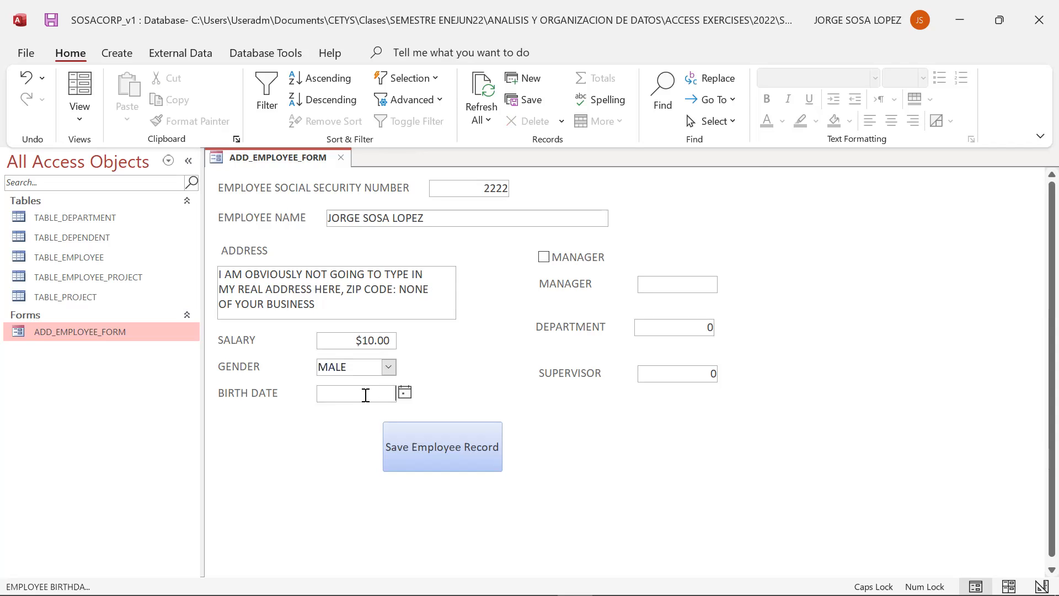
- Fill in the employee's birth date using the date picker and correcting the day and year
left_click(405, 393)
left_click(276, 409)
left_click(275, 409)
left_click(275, 409)
left_click(275, 409)
left_click(275, 409)
left_click(275, 409)
left_click(275, 409)
left_click(276, 409)
left_click(275, 409)
left_click(276, 408)
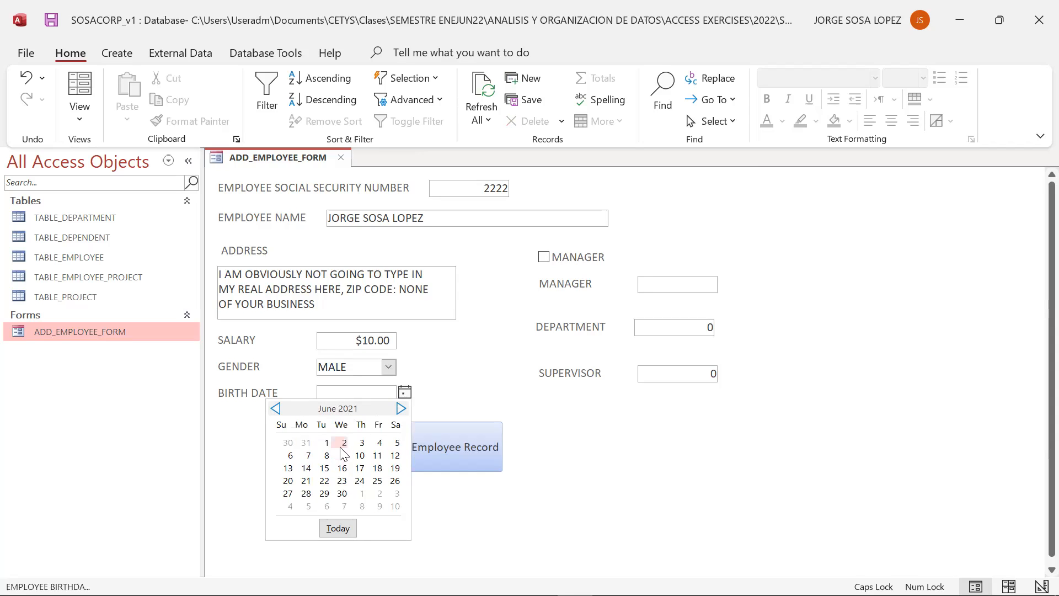
left_click(344, 443)
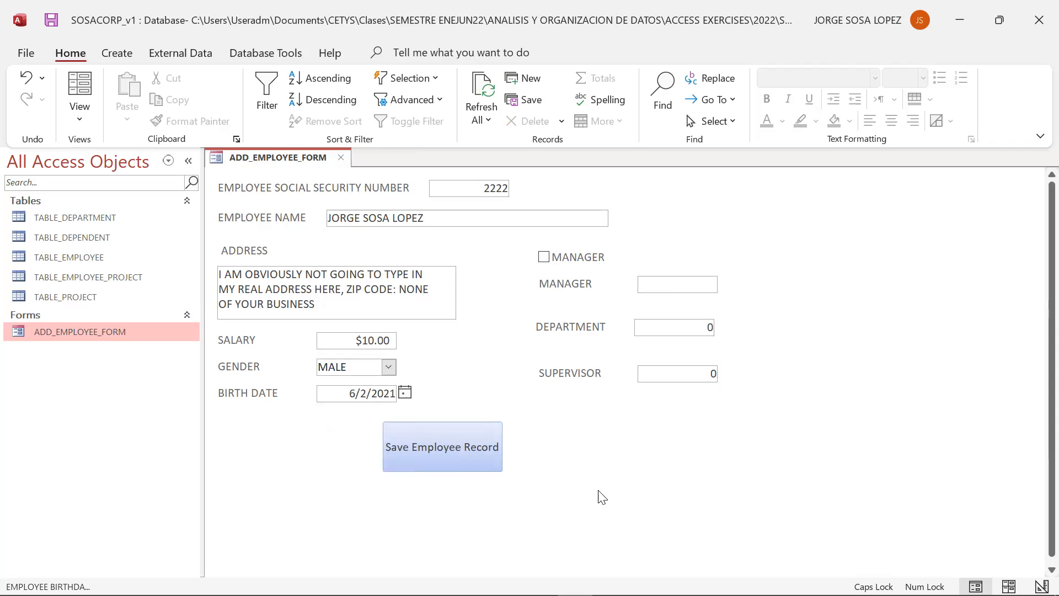
key("BackSpace")
type("22")
key("BackSpace")
key("BackSpace")
key("Delete")
key("Delete")
type("1975")
- Try to save the employee record with the Save Employee Record button and acknowledge the dialog
left_click(684, 327)
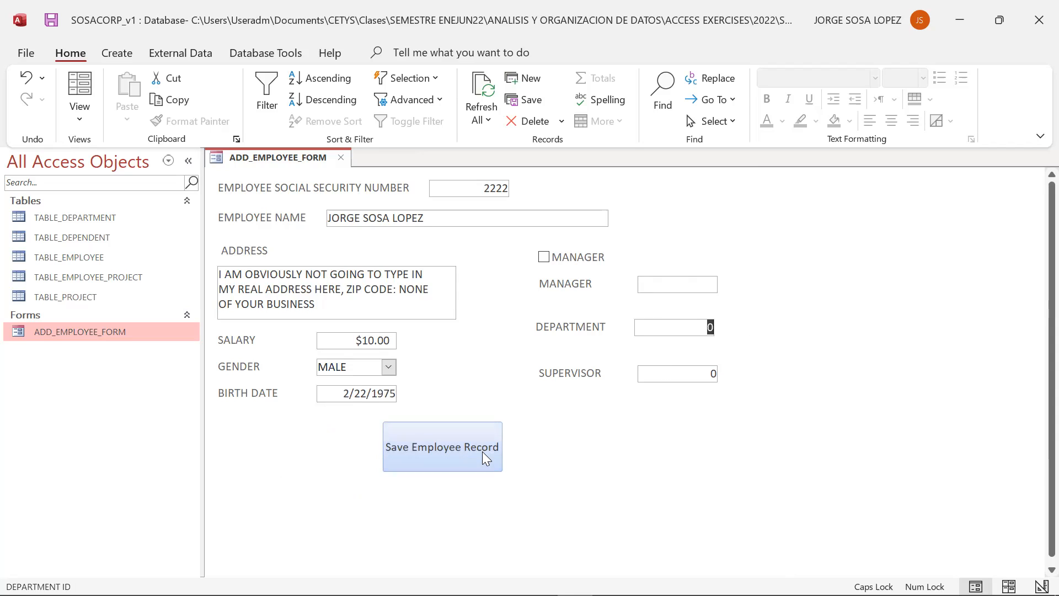
left_click(441, 448)
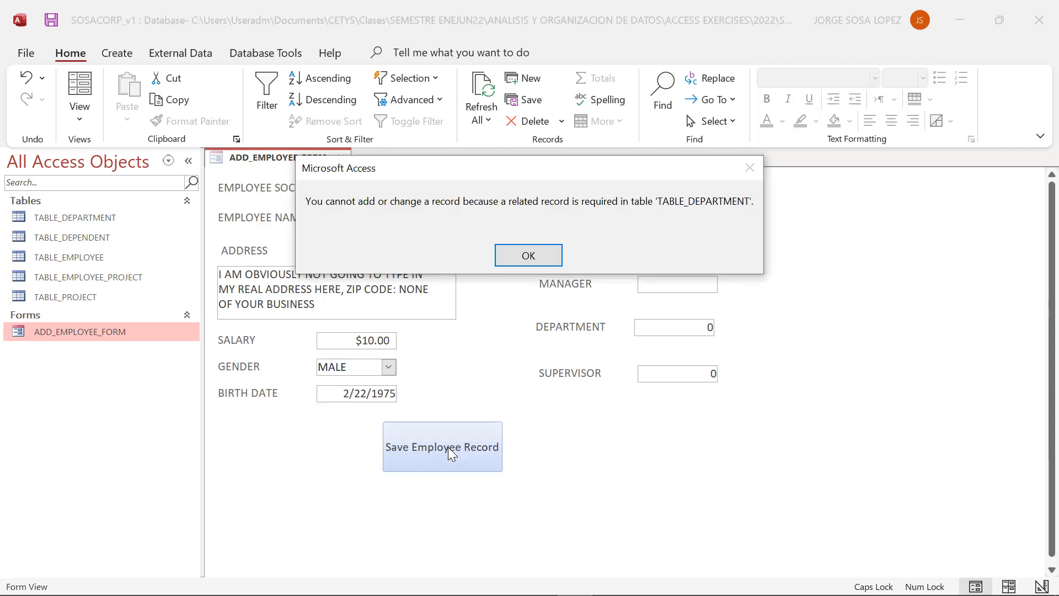
left_click(531, 257)
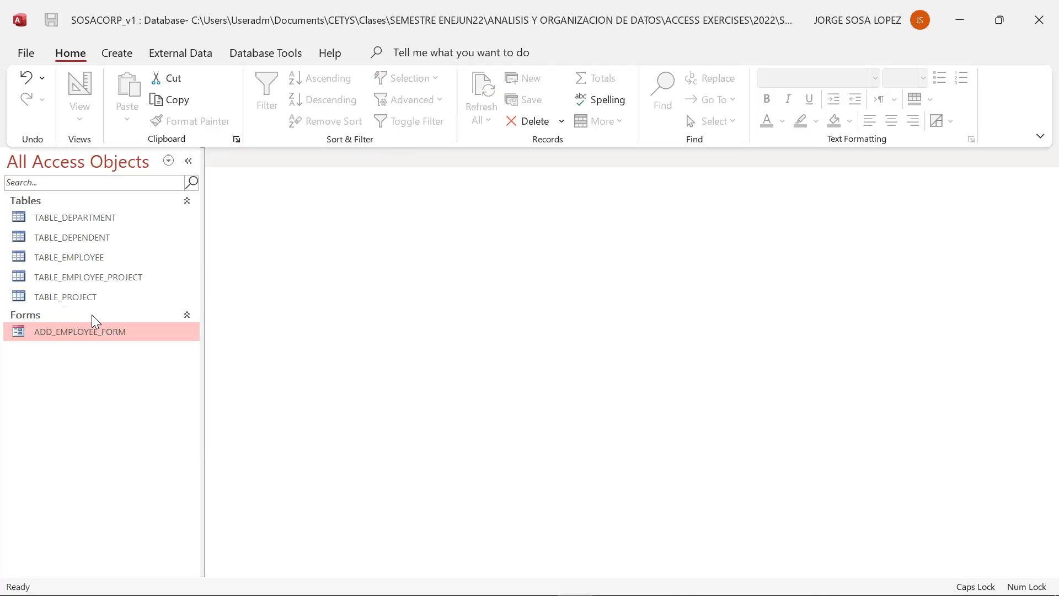
- Open TABLE_DEPARTMENT and add a record with DPT_ID 1 and DPT_NAME ENGINEERING
double_click(89, 218)
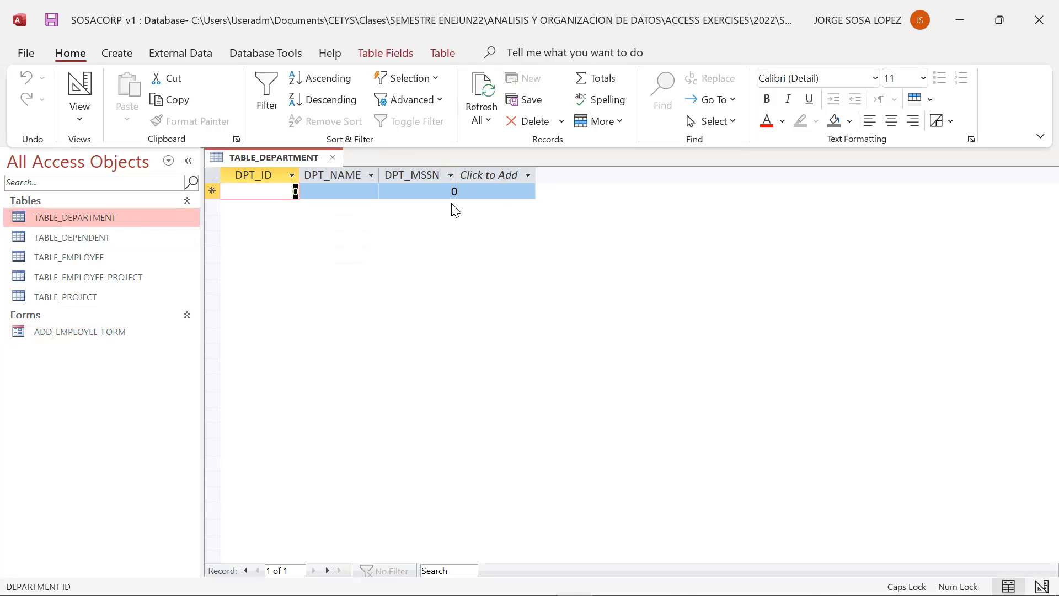
type("1")
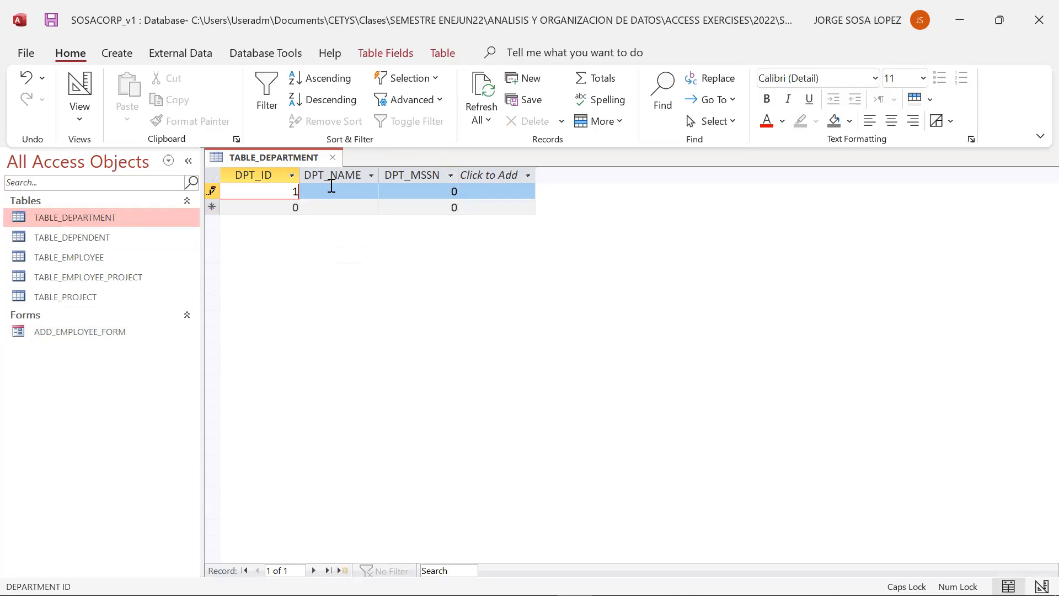
left_click(344, 195)
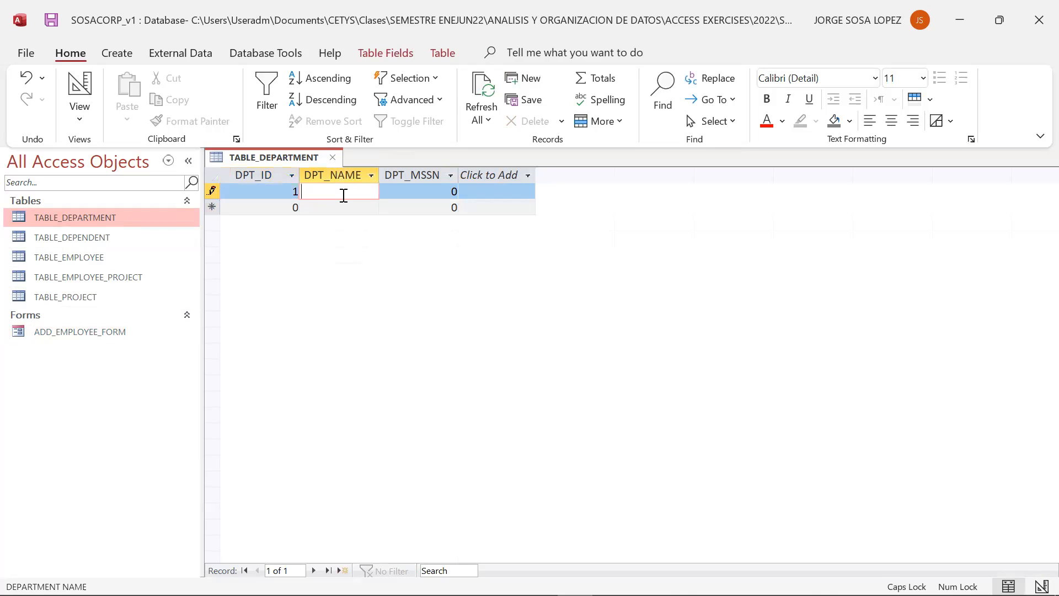
type("ENGINEERING")
key("Tab")
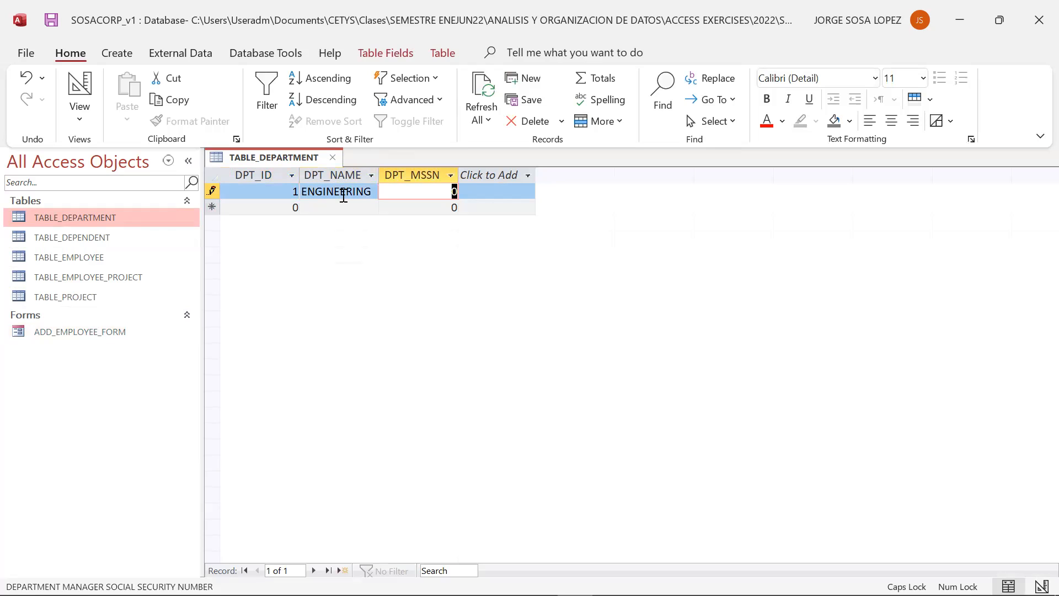
- Try to enter a manager social security number in DPT_MSSN and dismiss the dialog
type("34")
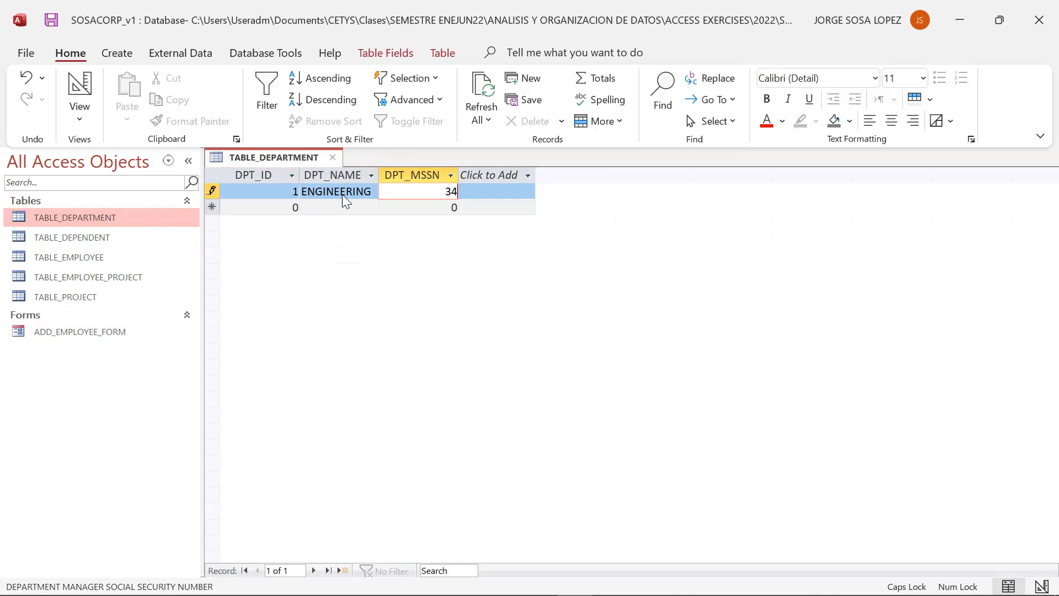
key("Tab")
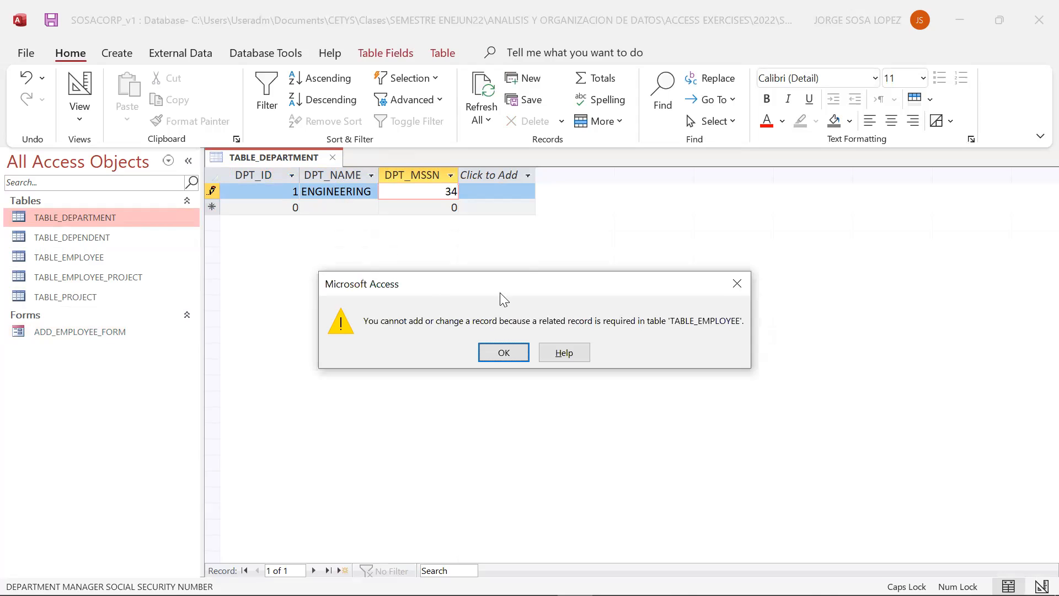
left_click(730, 284)
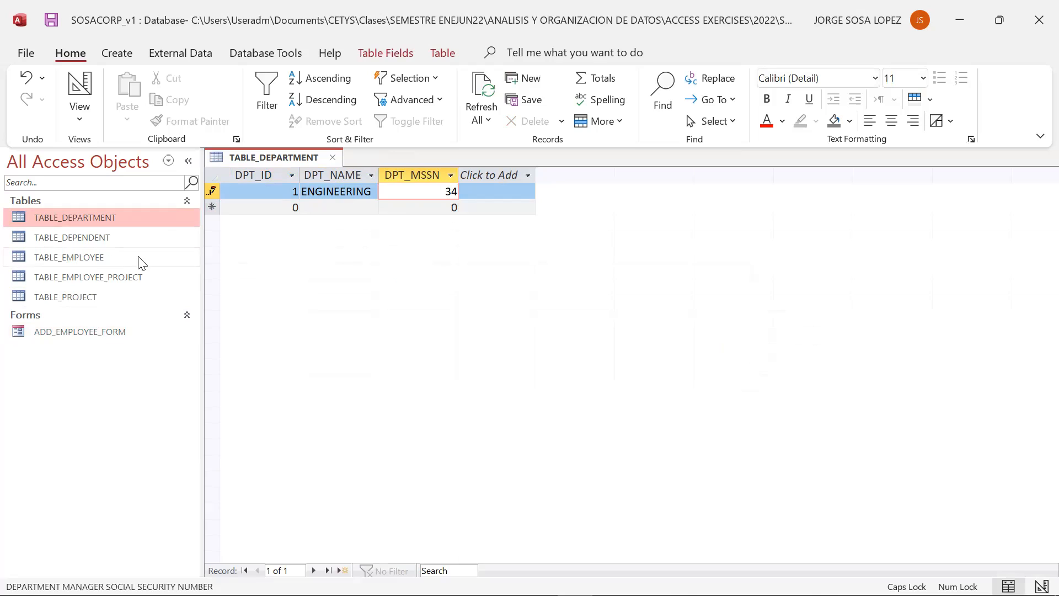
- Try to set the department manager SSN to 0, then close TABLE_DEPARTMENT, discarding the unsaved record
type("0")
key("Delete")
key("Delete")
key("Return")
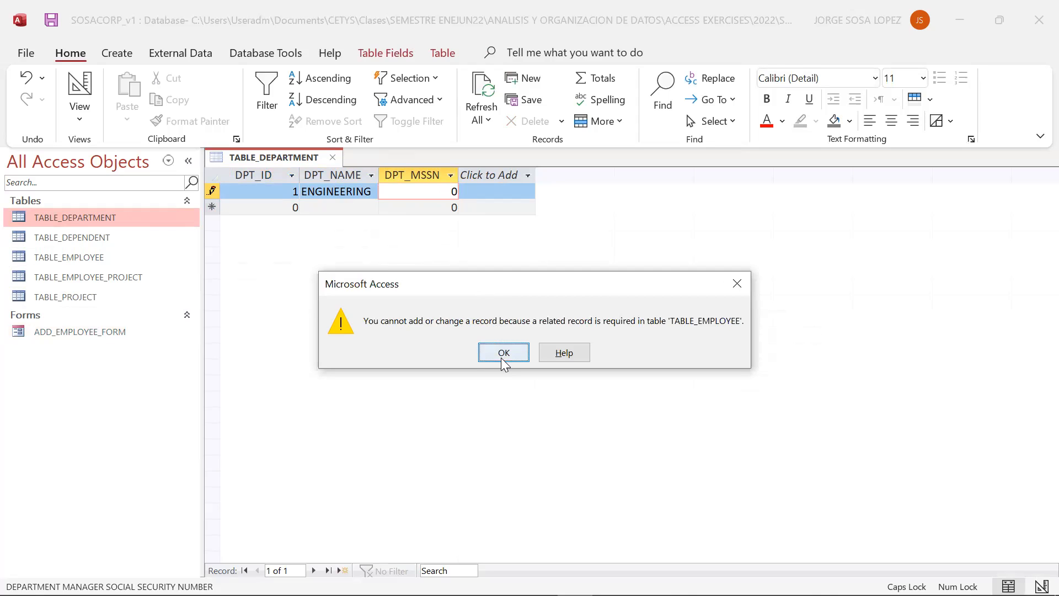
left_click(502, 357)
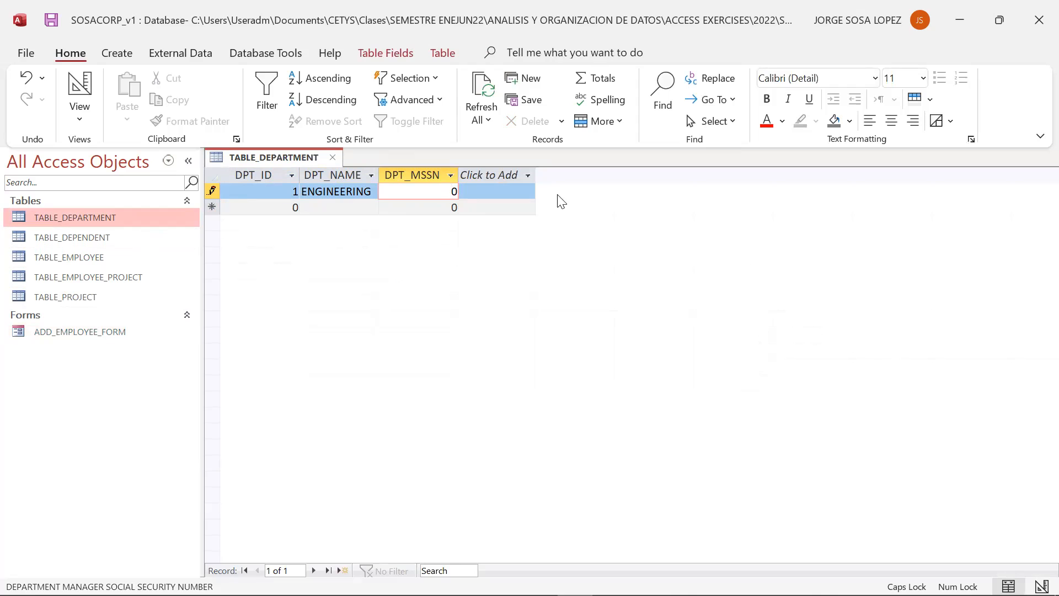
left_click(332, 159)
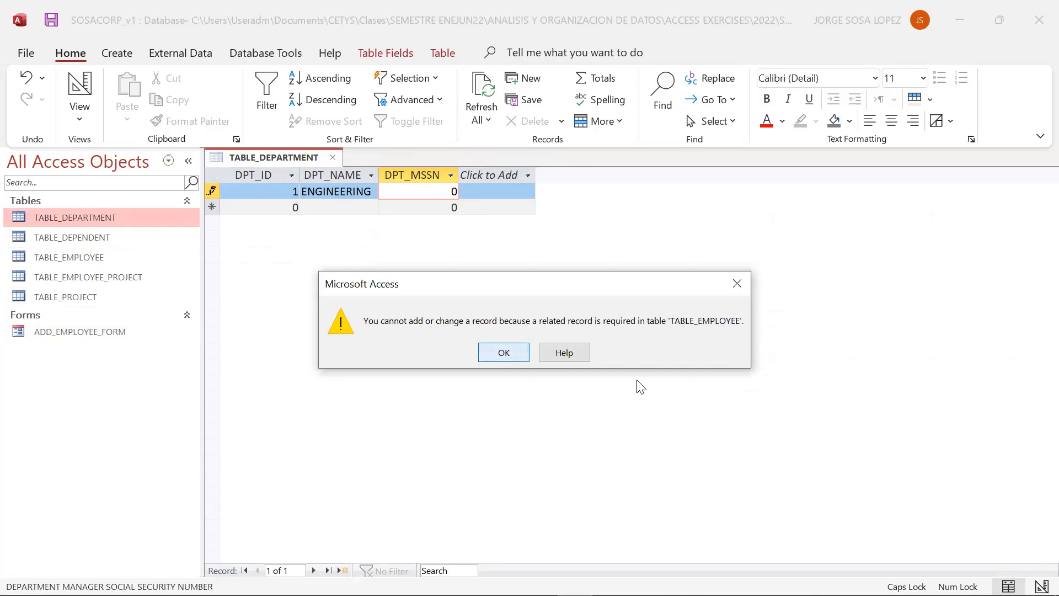
left_click(504, 353)
left_click(507, 370)
- Open TABLE_EMPLOYEE and start a record with EMP_NAME 1, EMP_ADDR XXXX and EMP_SAL 10
left_click(85, 273)
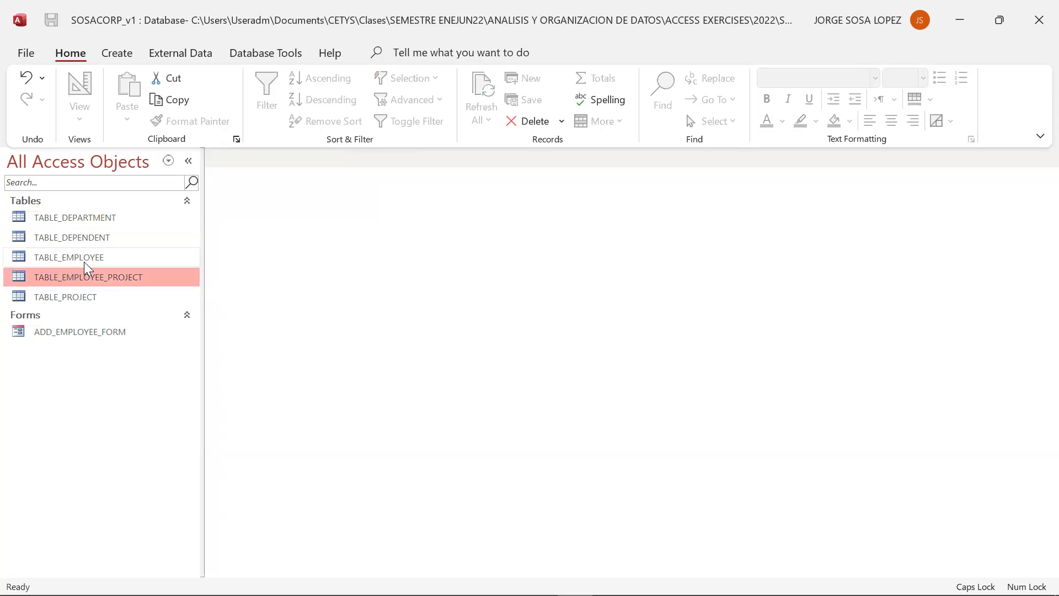
double_click(84, 259)
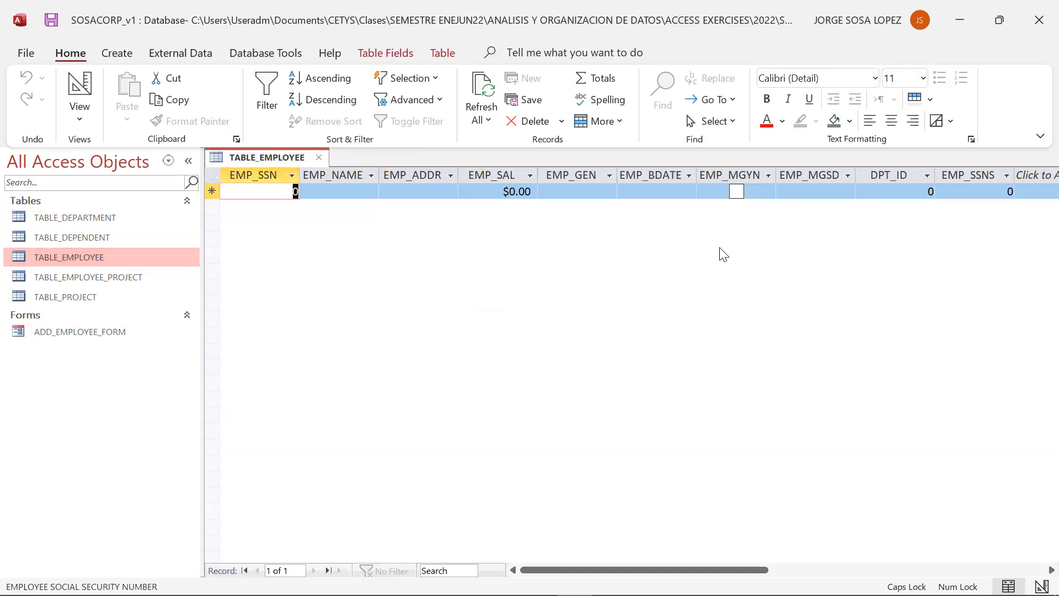
left_click(922, 191)
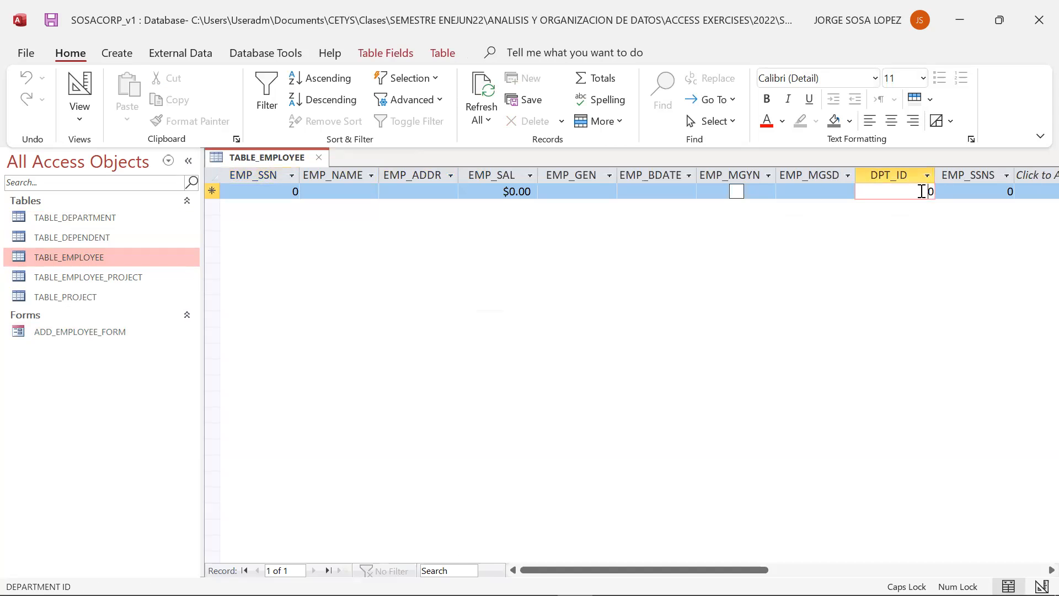
left_click(314, 190)
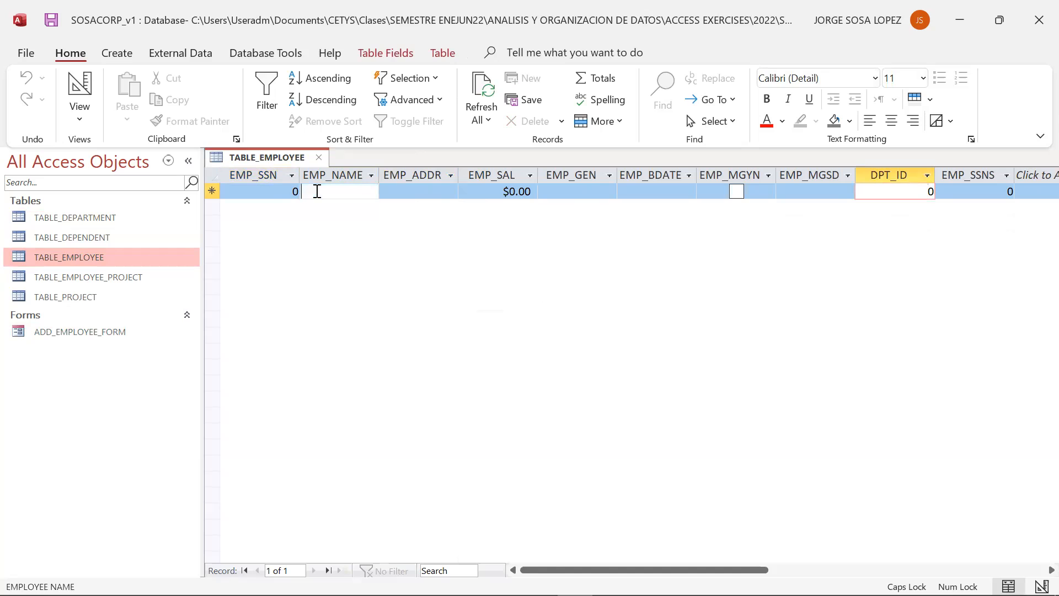
type("1")
left_click(396, 192)
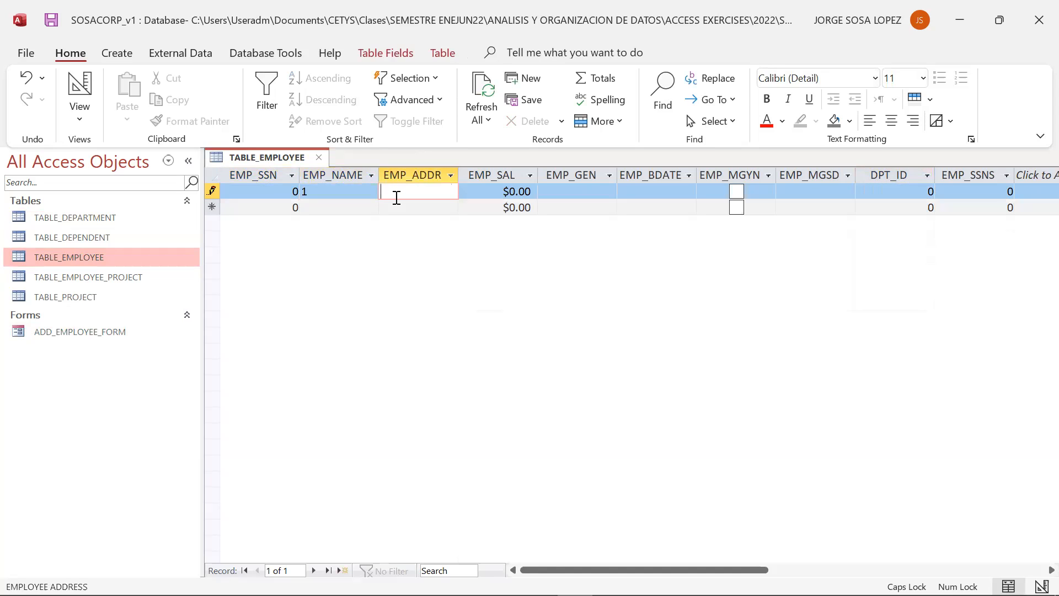
type("XXXX")
key("Tab")
type("10")
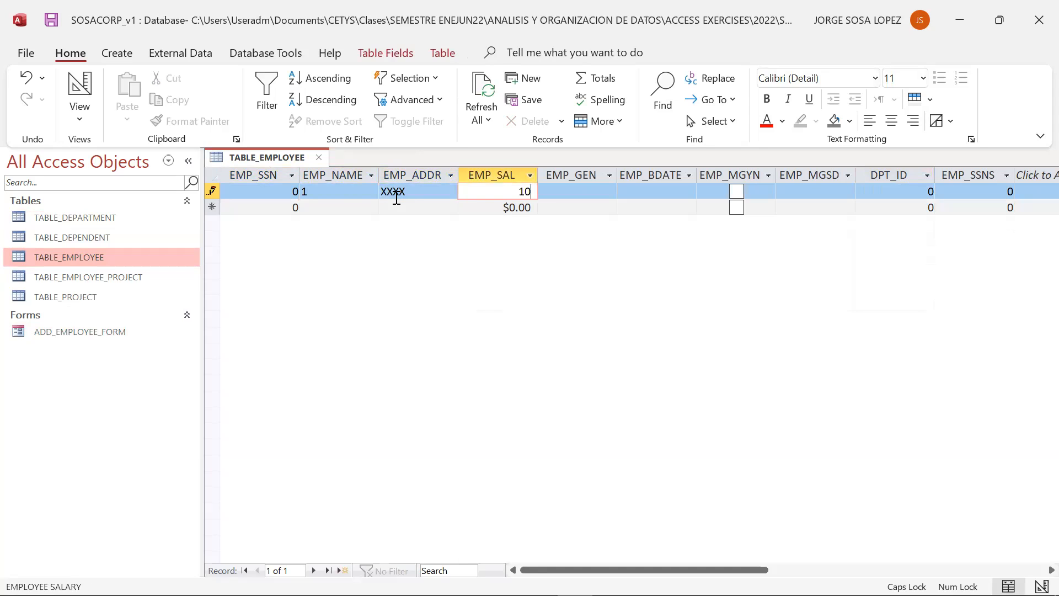
key("Tab")
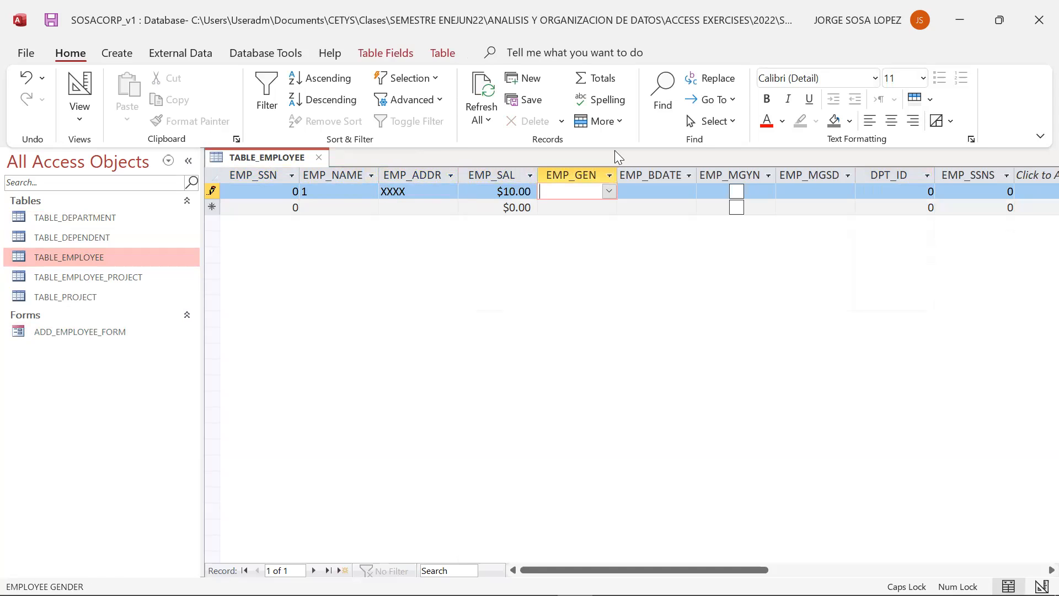
- Continue the employee record with EMP_GEN MALE, birth date 4/28/2022 and the manager box ticked
left_click(609, 200)
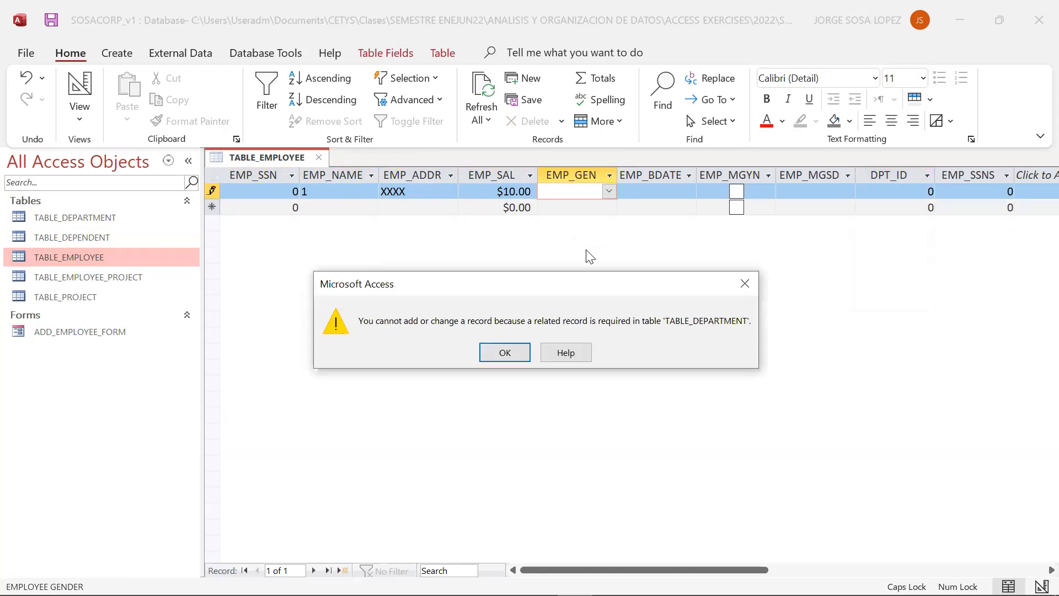
key("Return")
left_click(609, 193)
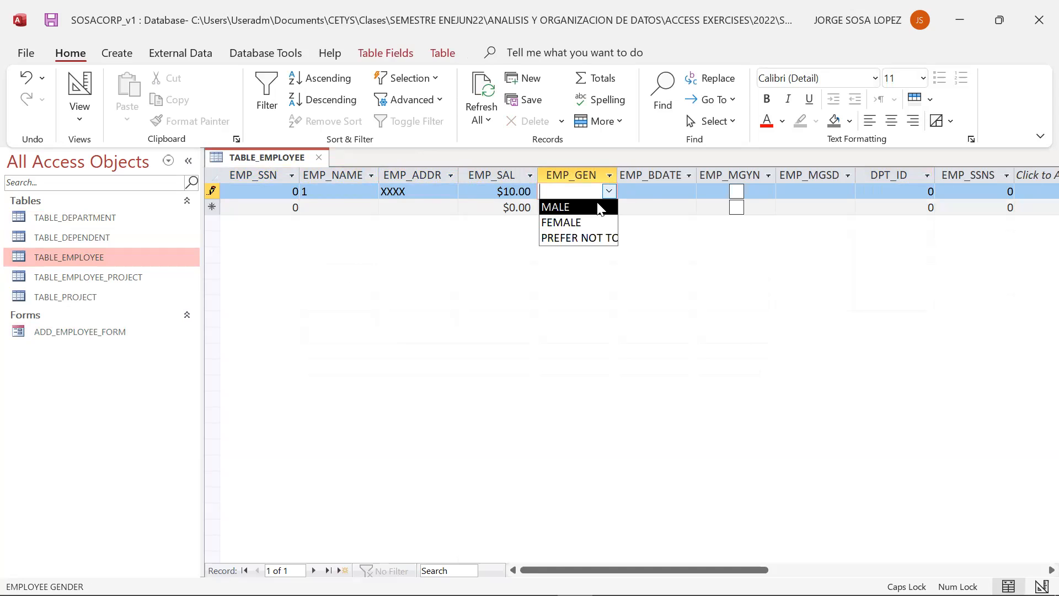
left_click(601, 207)
left_click(679, 192)
left_click(706, 190)
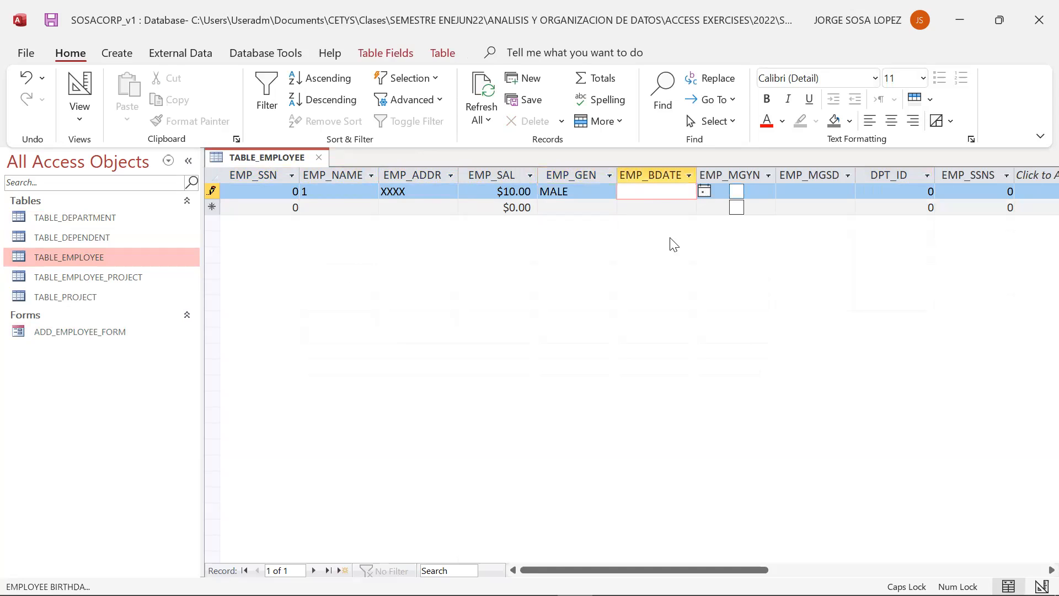
left_click(659, 292)
left_click(736, 191)
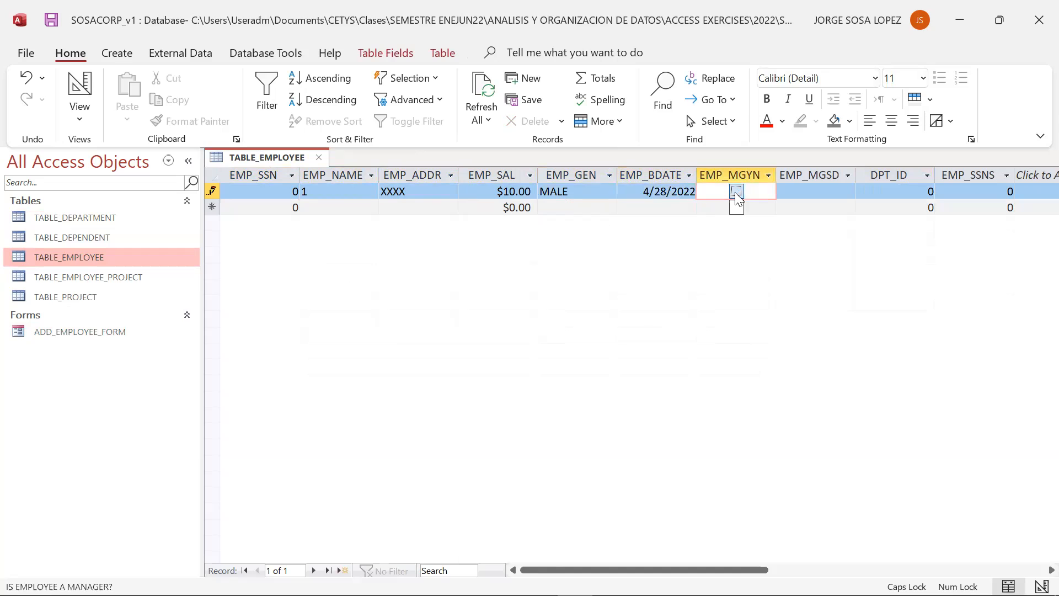
left_click(848, 191)
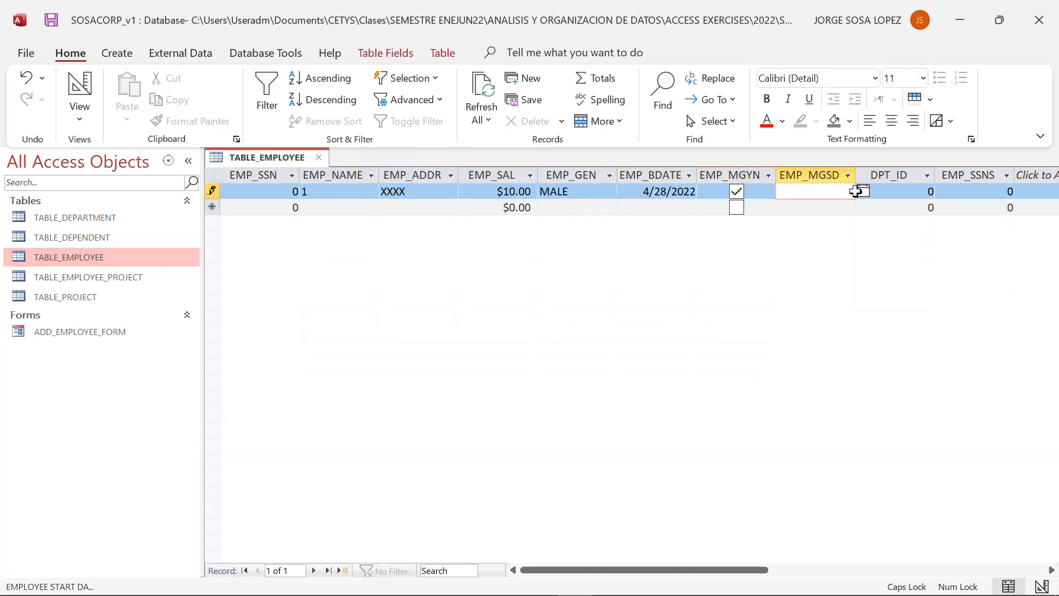
left_click(928, 191)
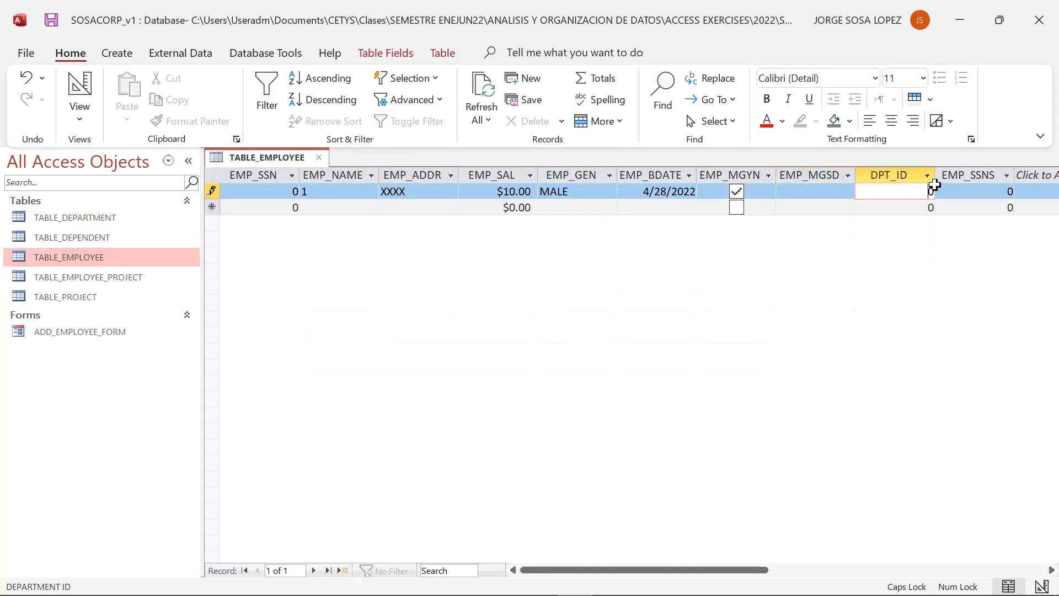
left_click(993, 189)
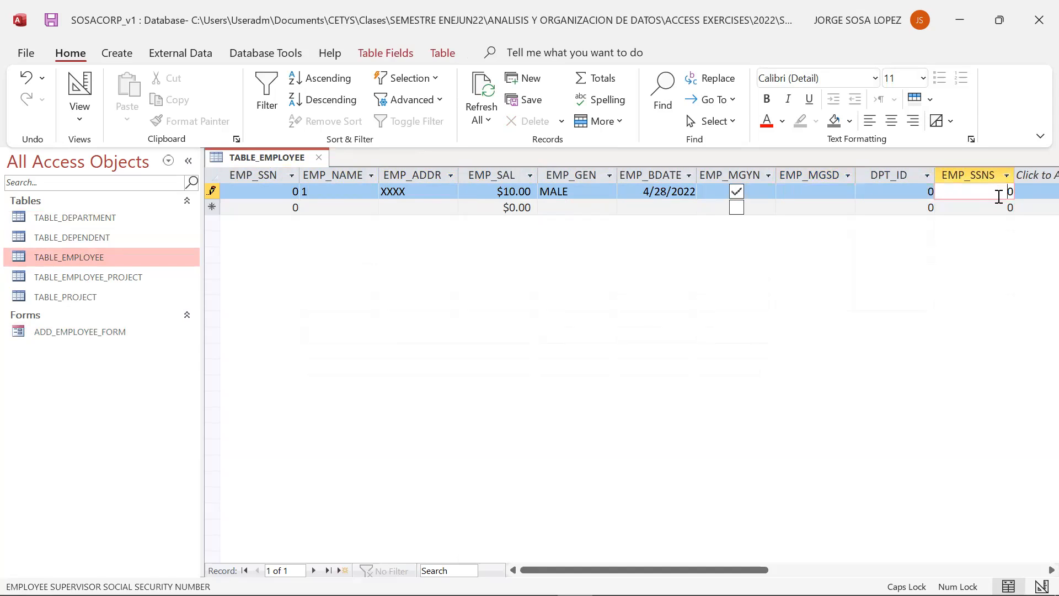
- Close TABLE_EMPLOYEE, discarding the unsaved employee record
left_click(318, 159)
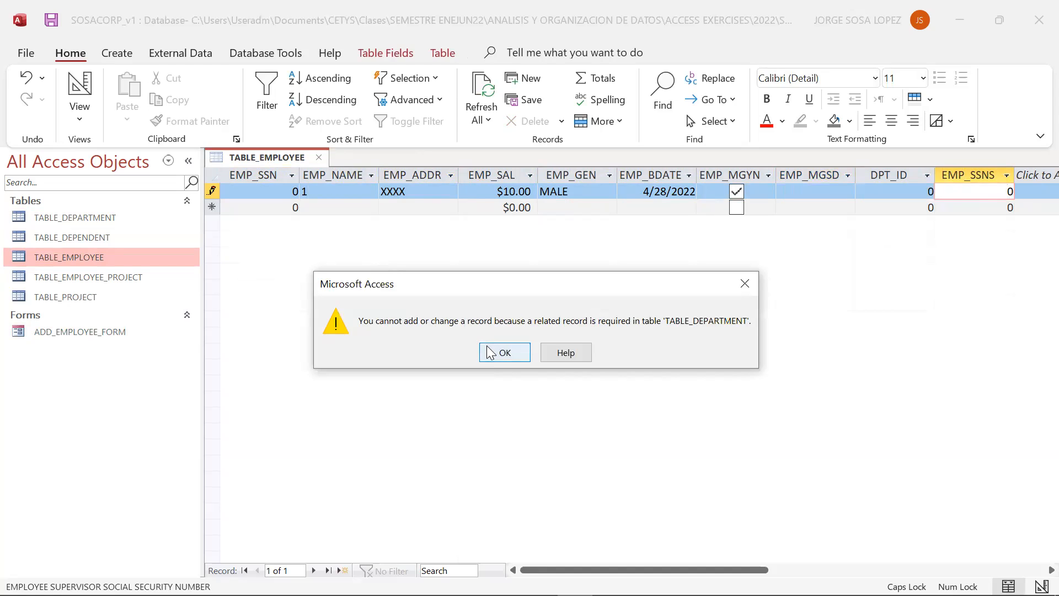
left_click(490, 354)
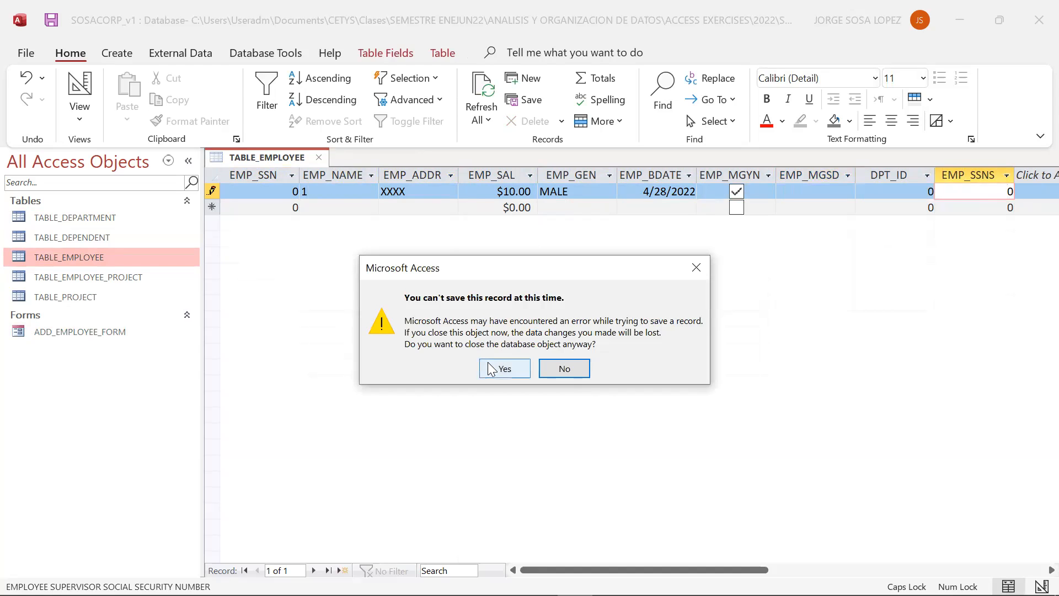
left_click(490, 368)
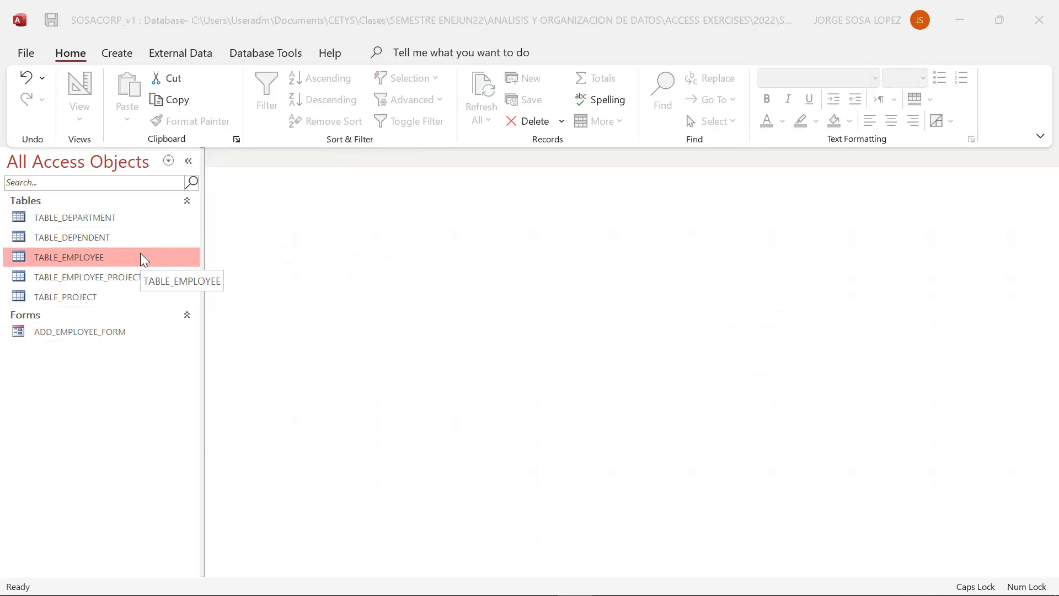
- Delete the relationship between TABLE_EMPLOYEE_1 and TABLE_DEPARTMENT in the Relationships window
left_click(178, 55)
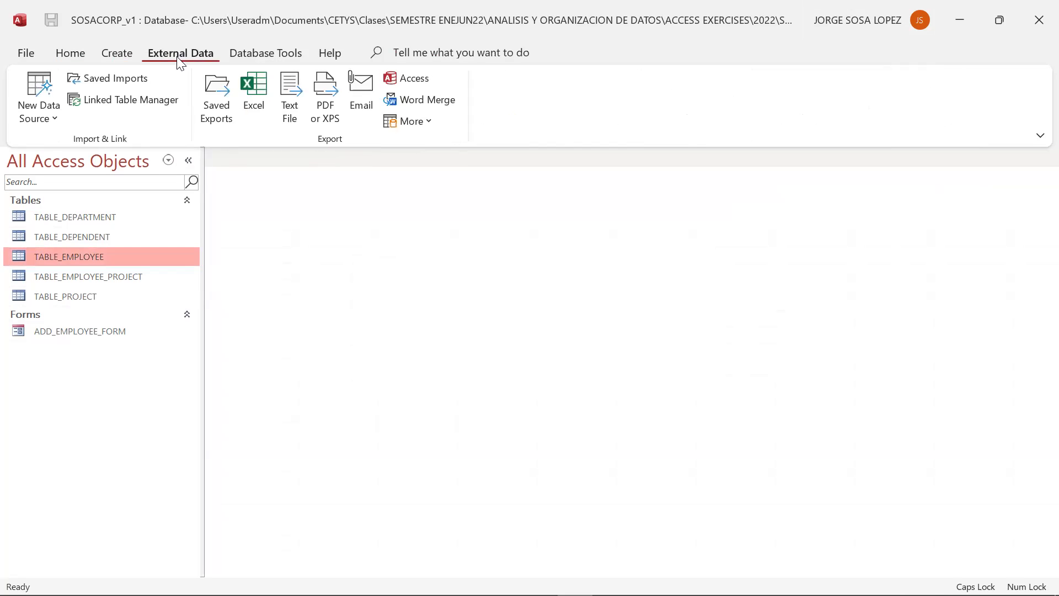
left_click(250, 60)
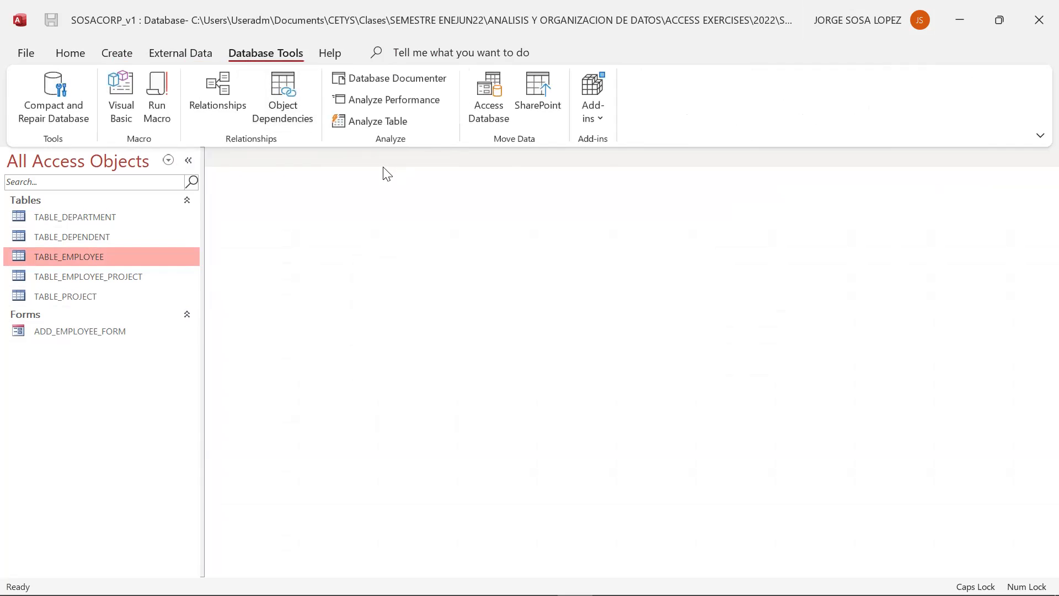
left_click(231, 105)
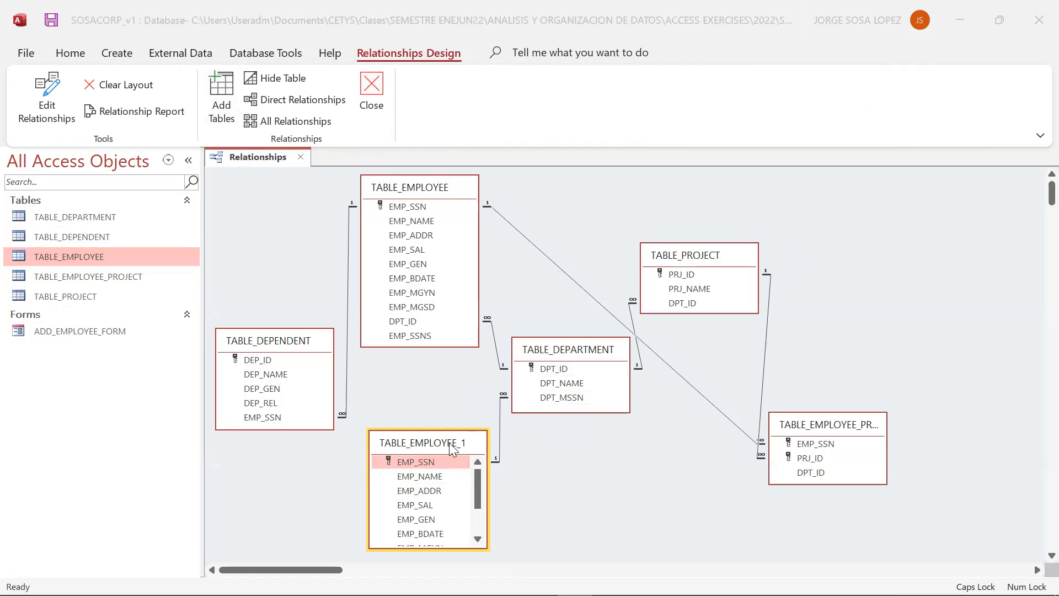
left_click(500, 429)
key("Delete")
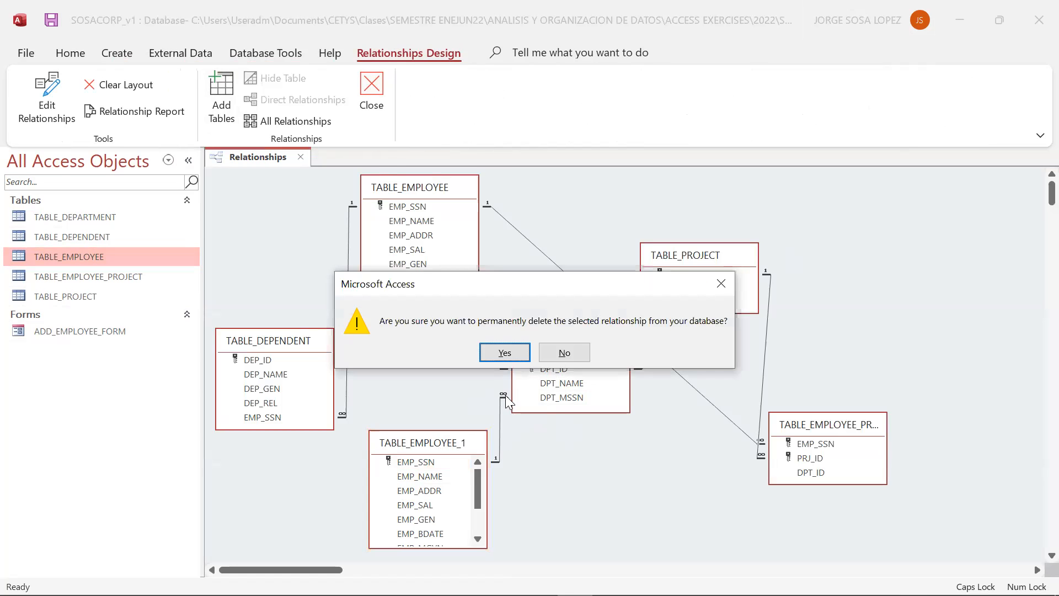
left_click(505, 352)
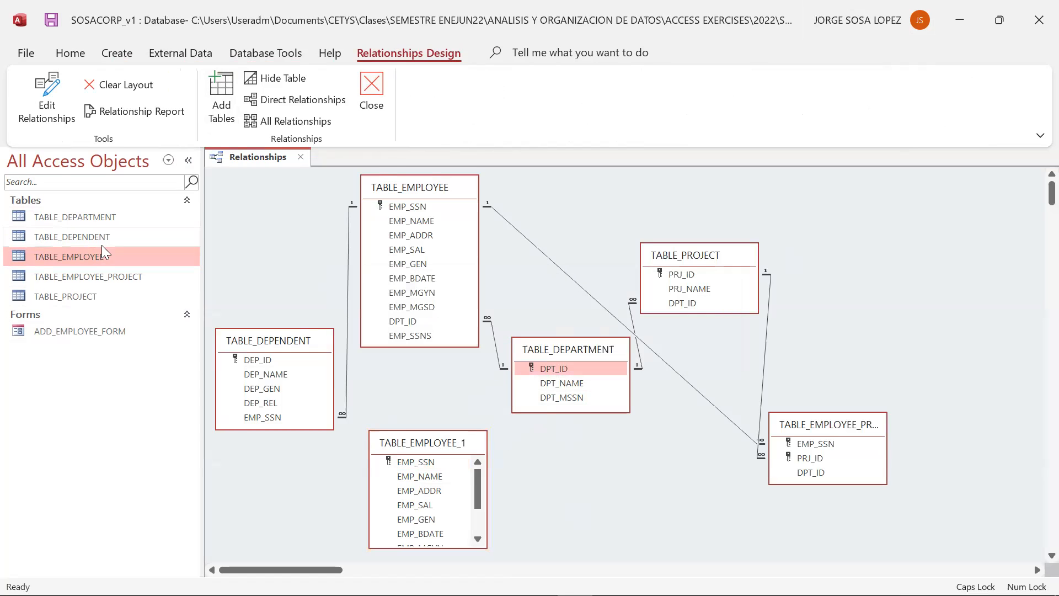
- Open TABLE_EMPLOYEE and enter a new record with EMP_NAME 1, EMP_ADDR XXXX, EMP_SAL 10 and EMP_GEN MALE
double_click(69, 257)
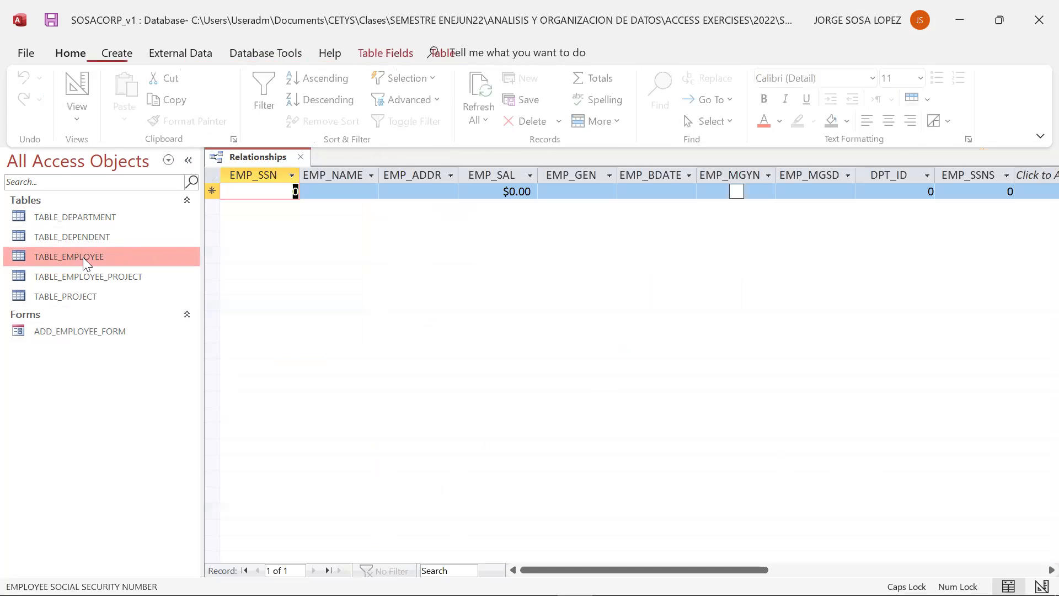
left_click(364, 195)
type("1")
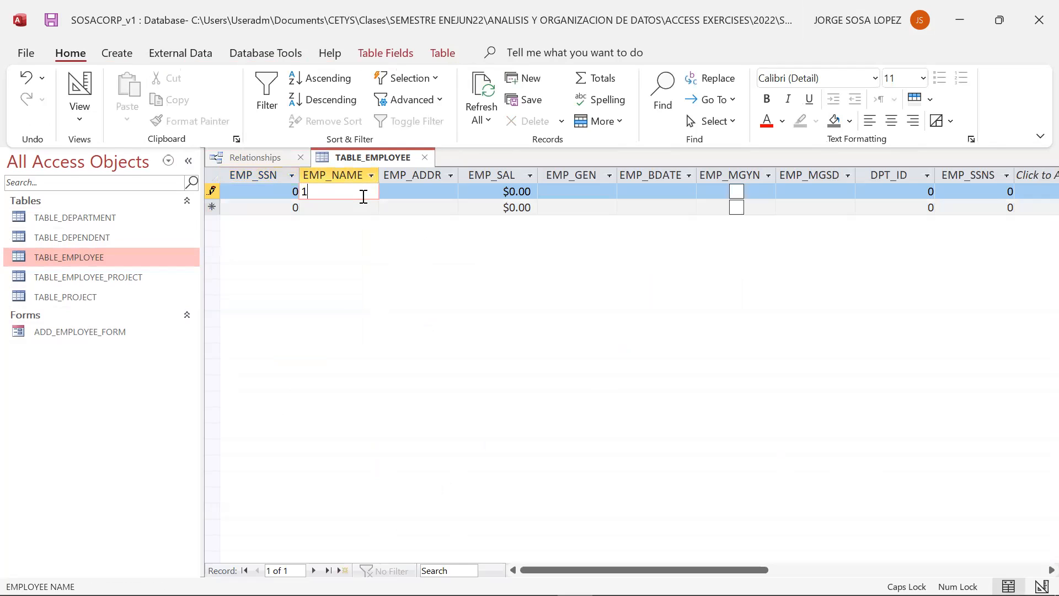
key("Tab")
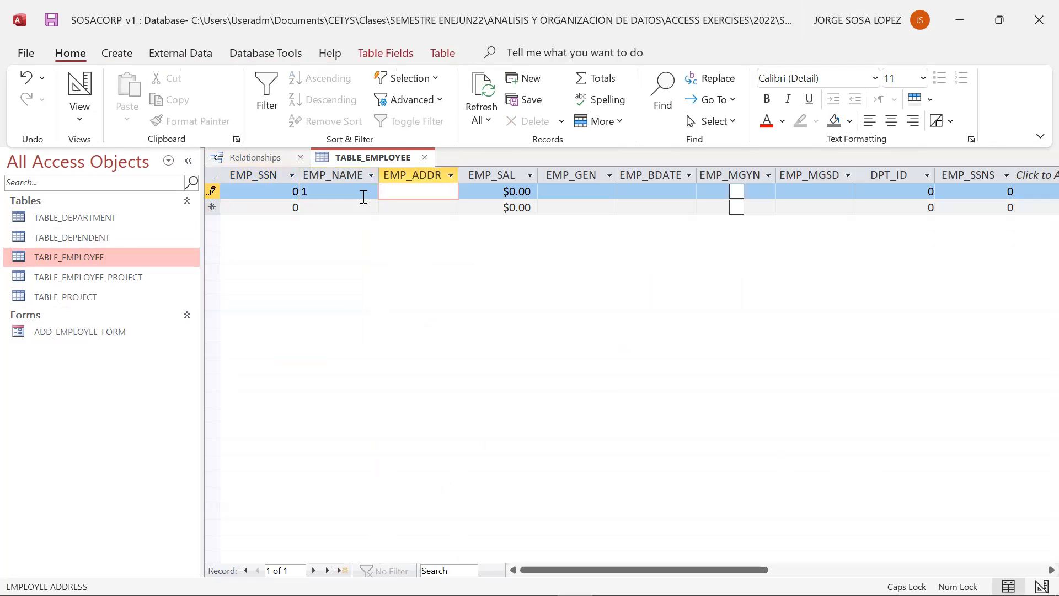
type("XXXX")
key("Tab")
type("10")
key("Tab")
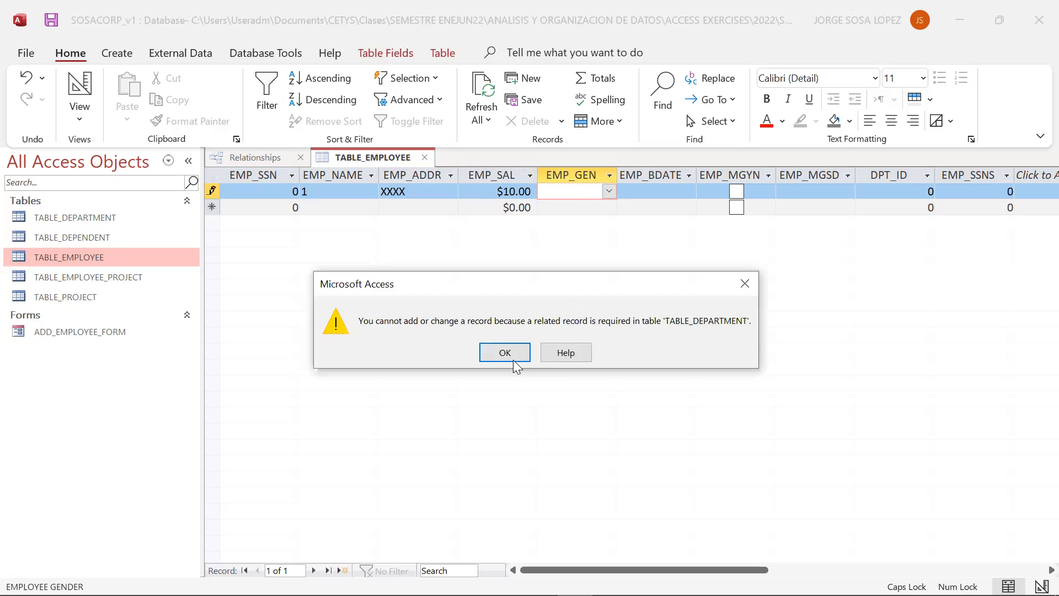
left_click(513, 360)
left_click(608, 192)
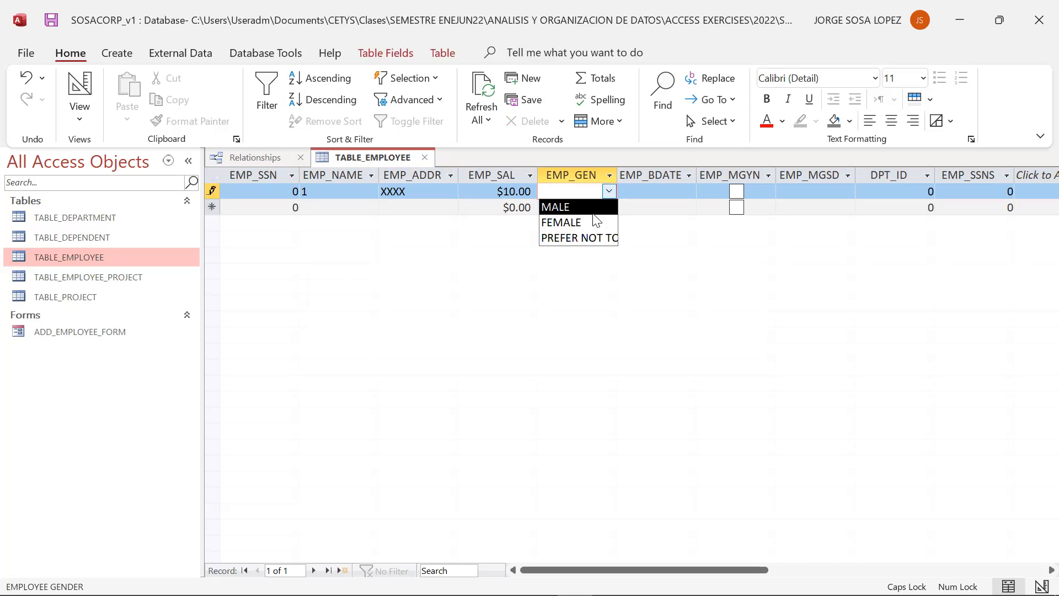
left_click(602, 210)
left_click(688, 191)
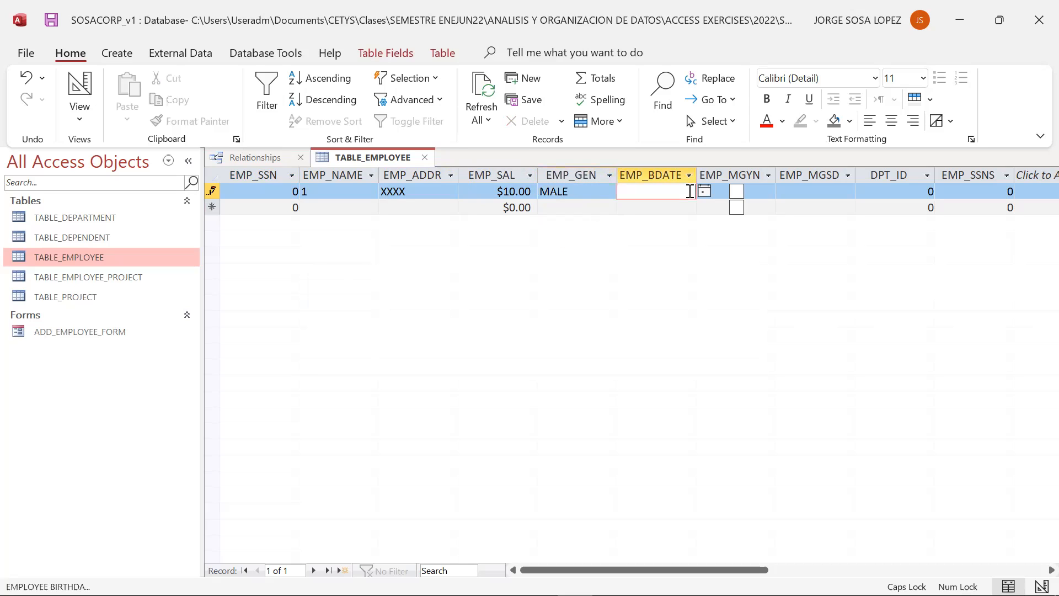
- Open TABLE_DEPARTMENT and add a record with DPT_ID 1000, DPT_NAME ENGINEERING and DPT_MSSN 10
left_click(91, 217)
left_click(351, 191)
left_click(294, 197)
type("100")
key("Tab")
type("ENGINEERING")
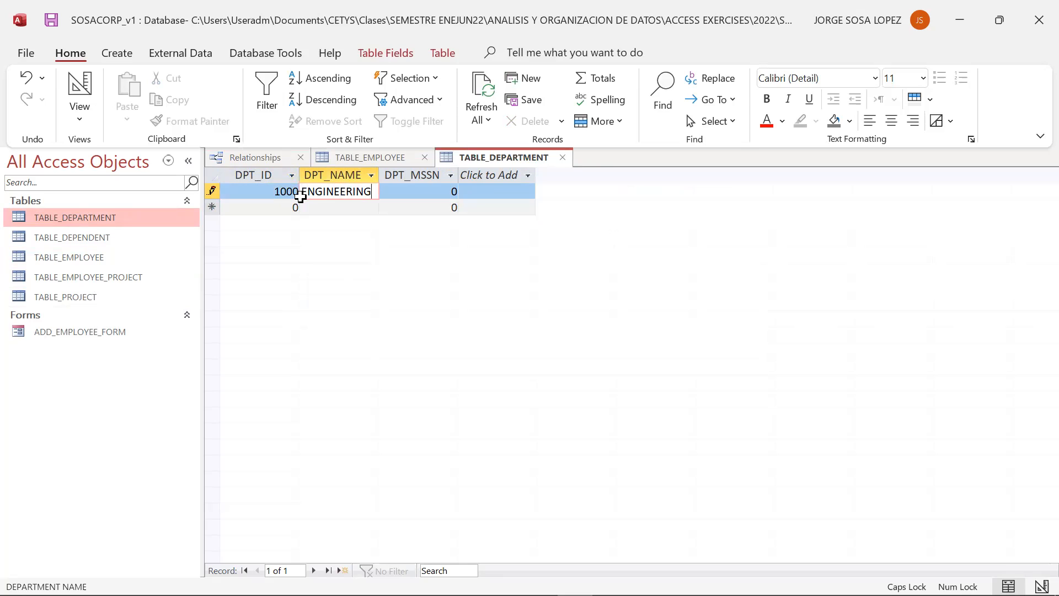
key("Tab")
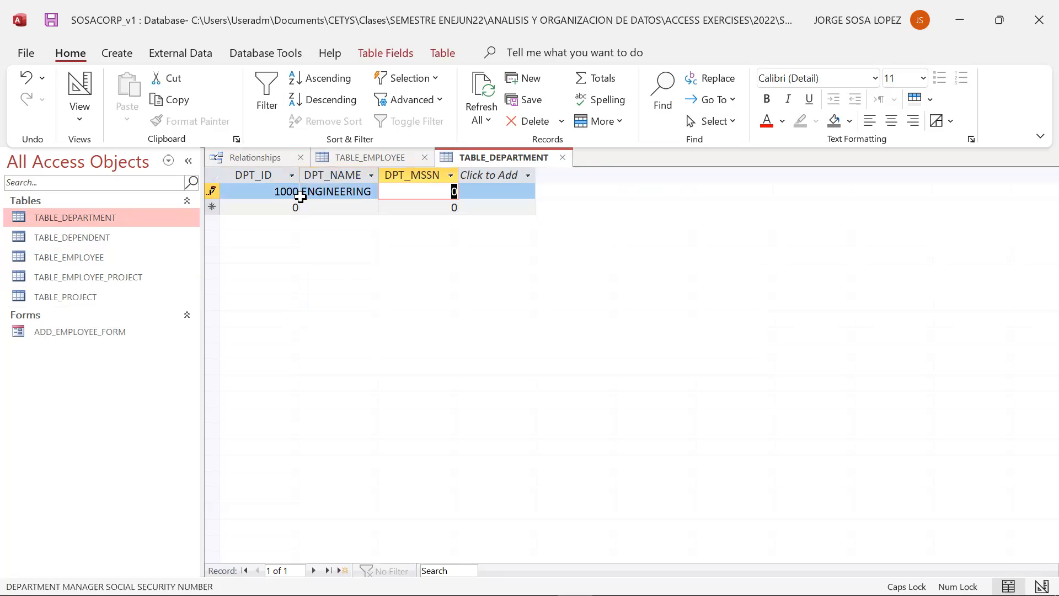
type("100")
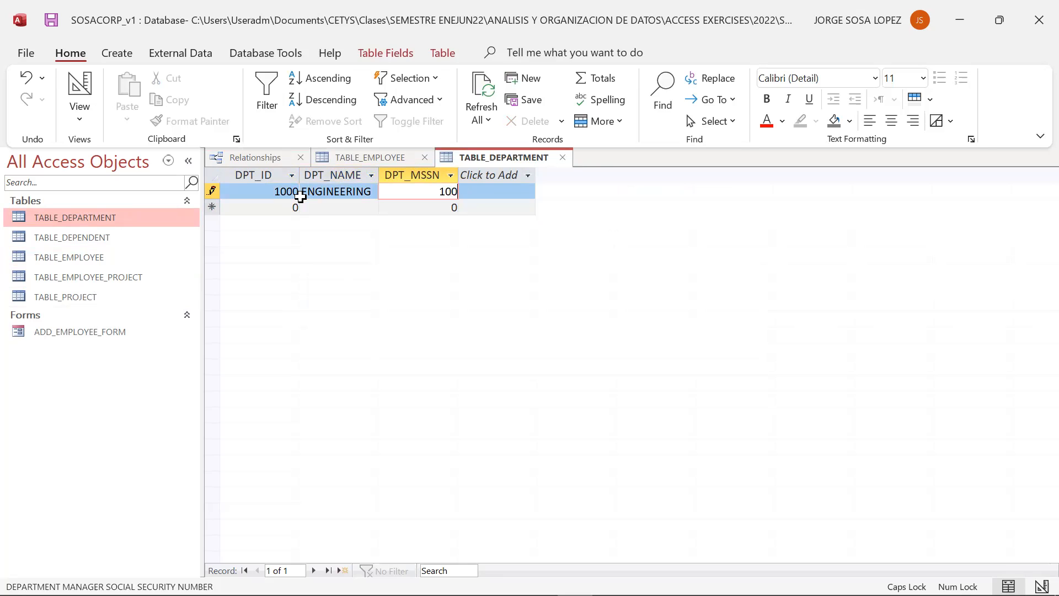
key("BackSpace")
key("Tab")
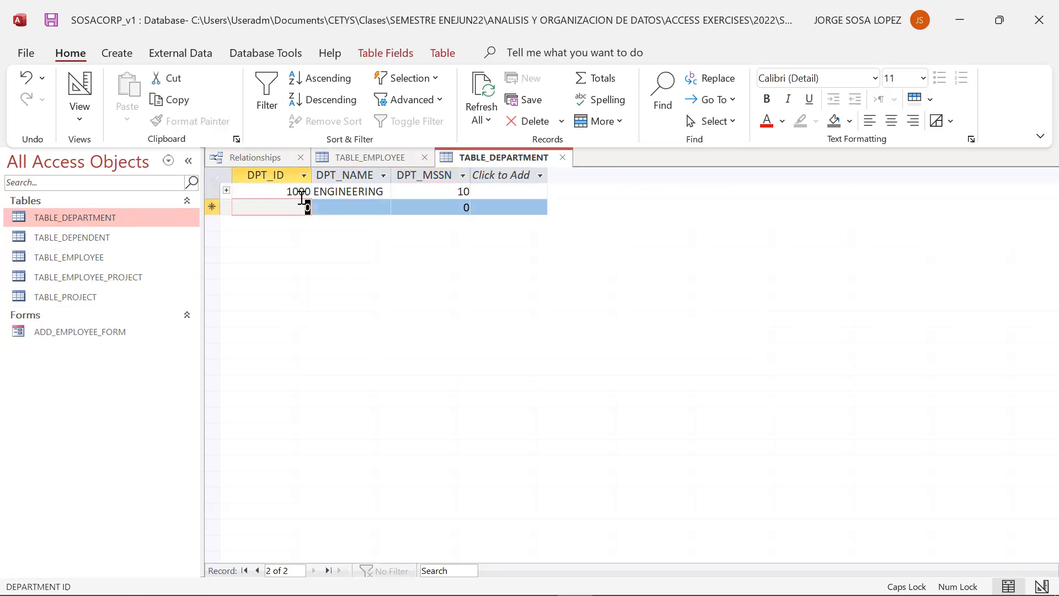
- Add a department record with DPT_ID 2000, DPT_NAME BUSINESS and DPT_MSSN 11
type("2000")
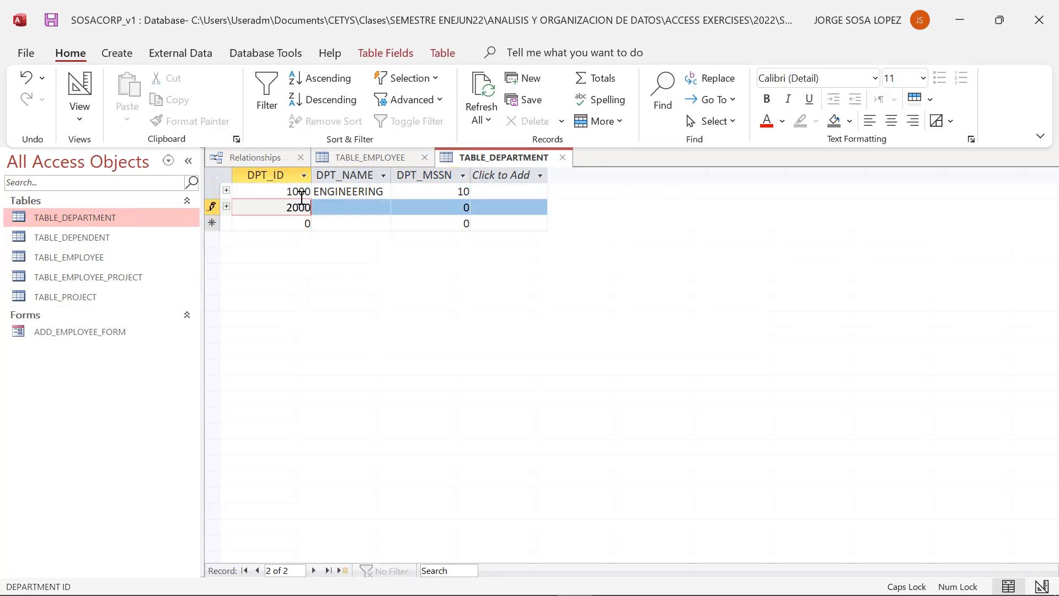
key("Tab")
type("BUSINESS")
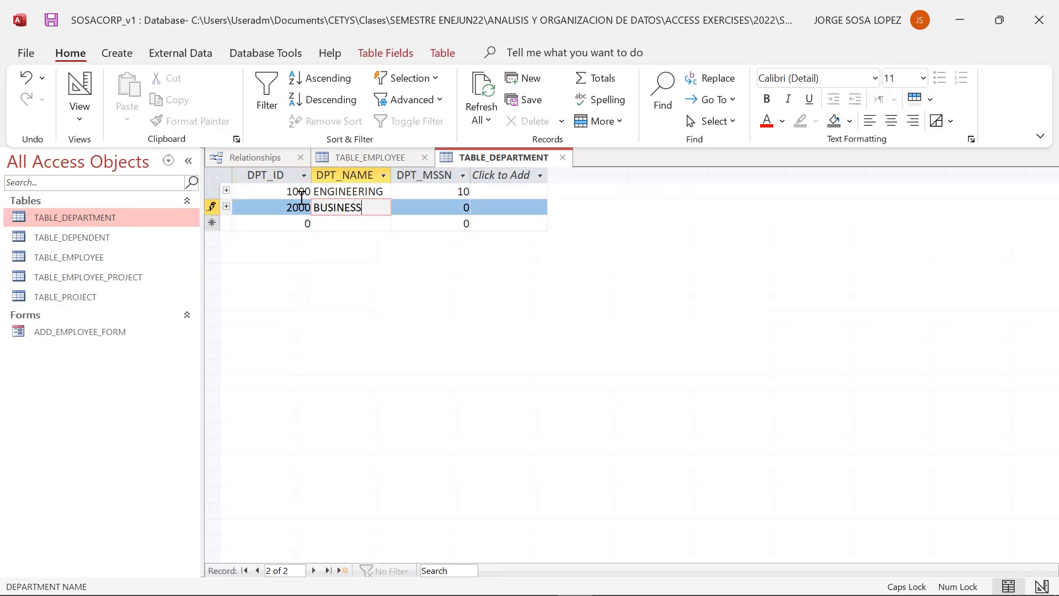
key("Tab")
type("11")
key("Tab")
- Add a department record with DPT_ID 3000, DPT_NAME HUMANITIES and DPT_MSSN 12
type("3000")
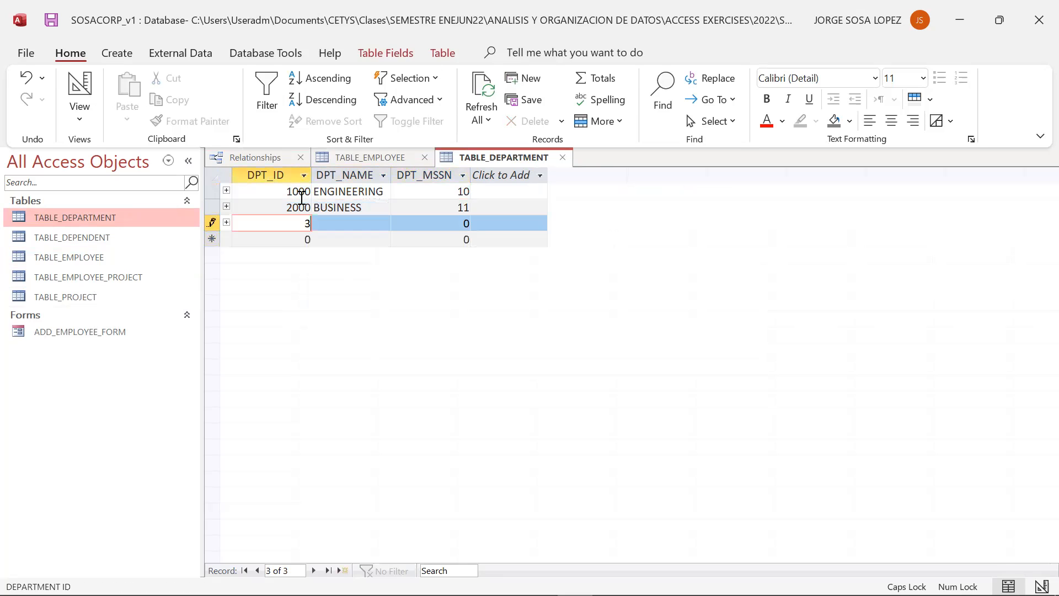
key("Tab")
type("HUMANITIES")
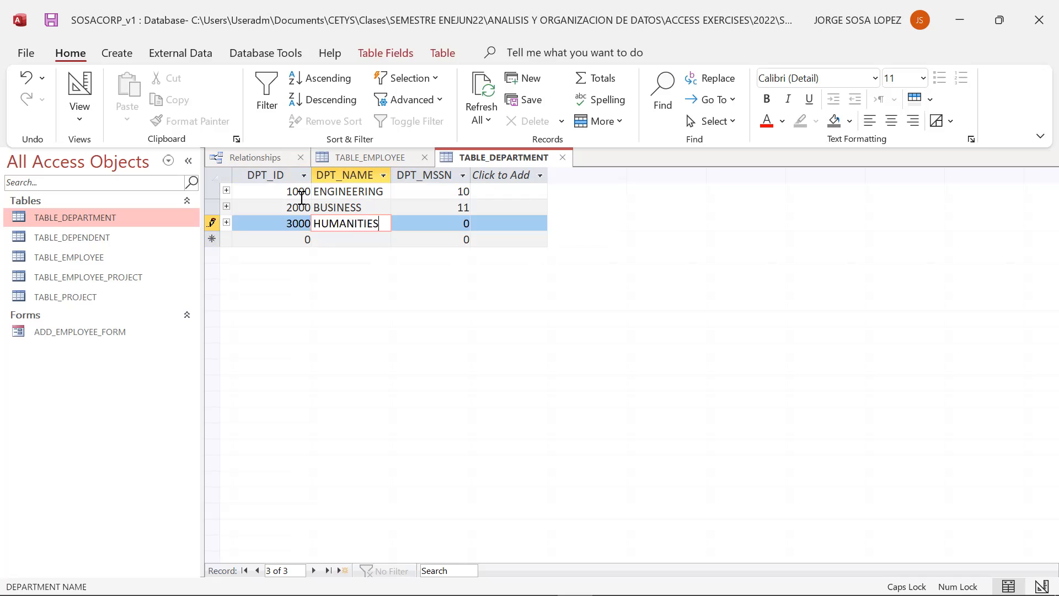
key("Tab")
type("12")
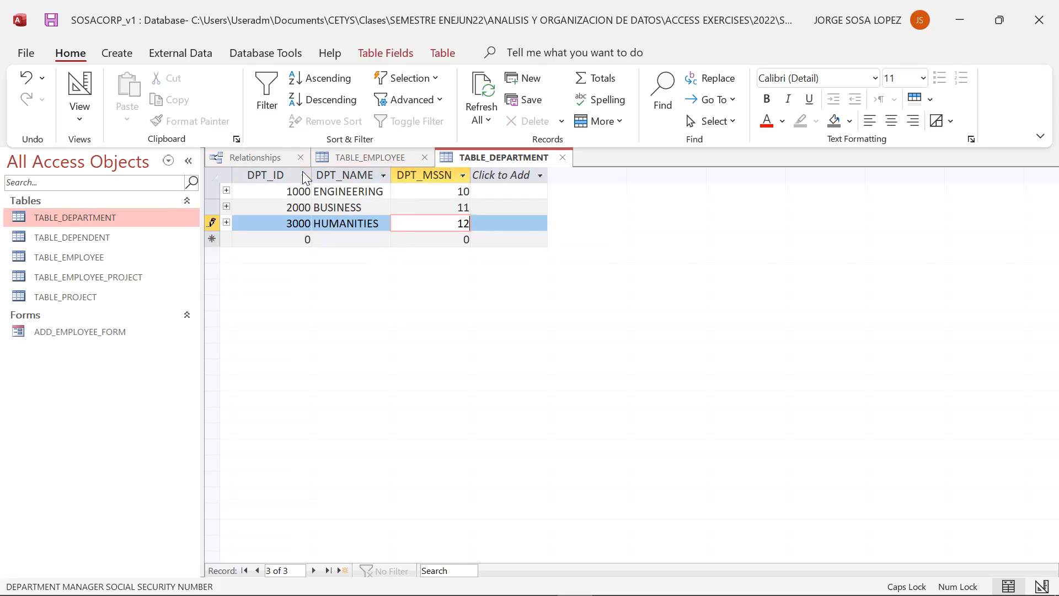
- In TABLE_EMPLOYEE, set the first employee's EMP_BDATE to 4/8/2022 using the date picker
left_click(562, 157)
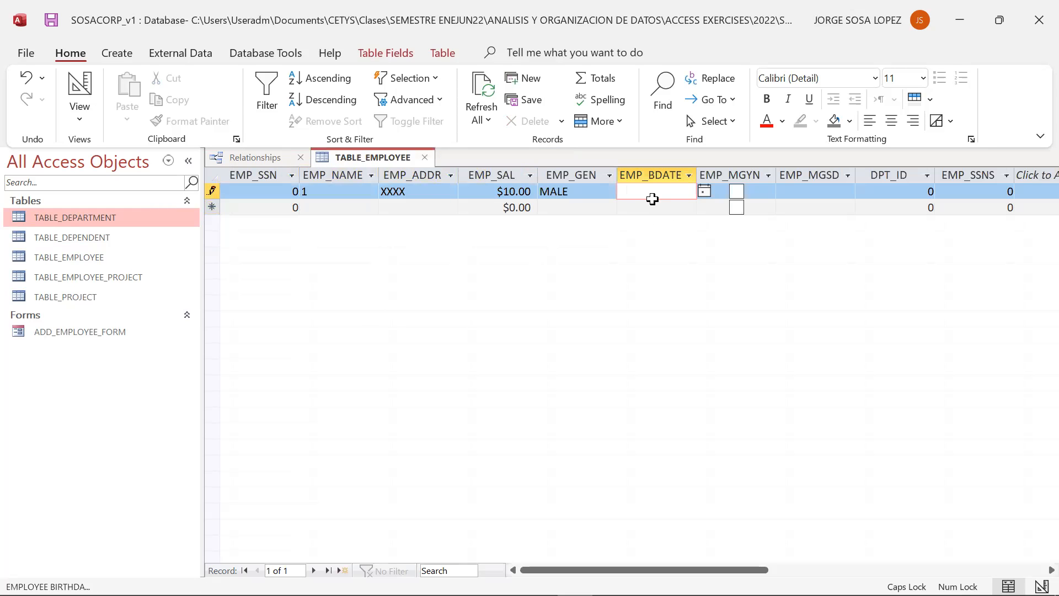
left_click(351, 179)
left_click(510, 352)
left_click(705, 193)
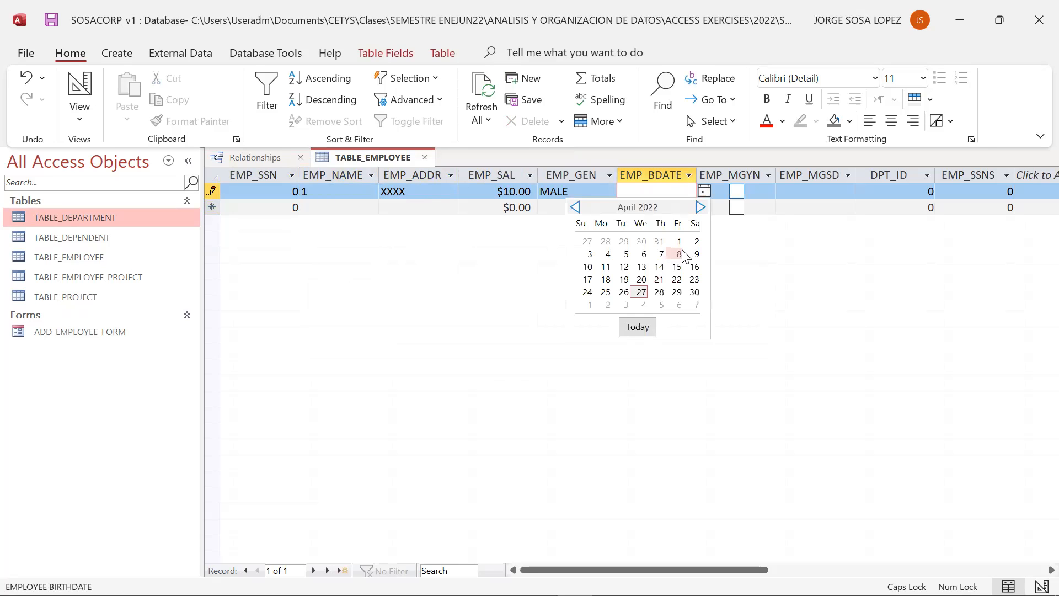
left_click(682, 250)
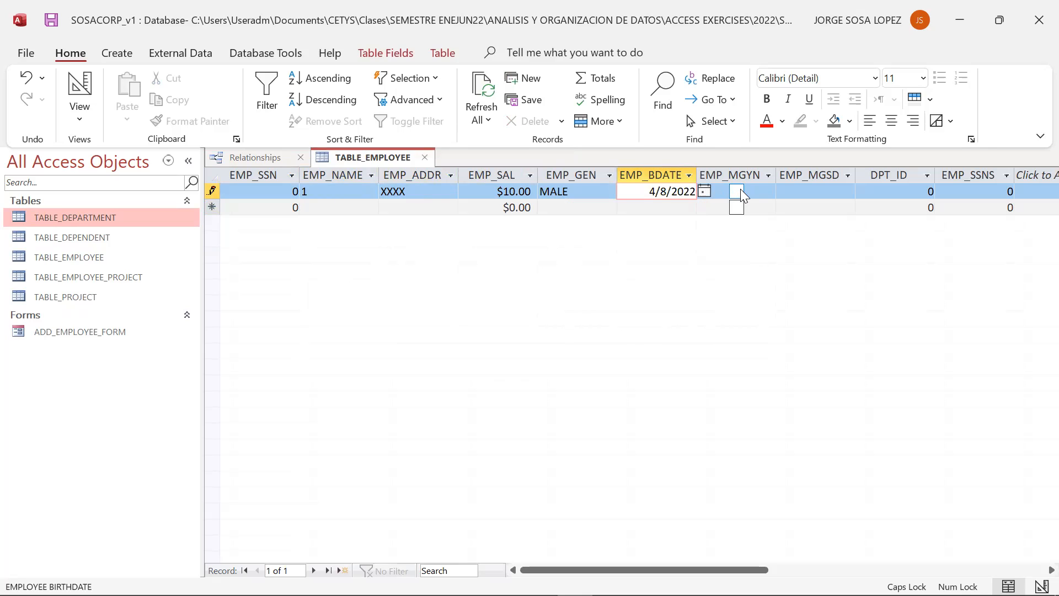
left_click(737, 191)
left_click(737, 191)
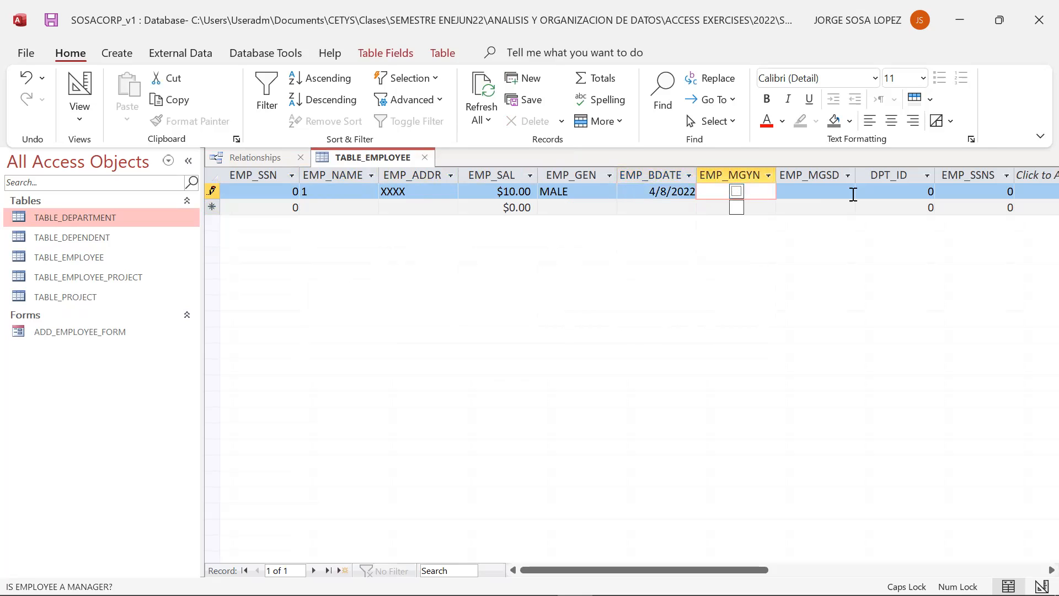
- Set the first employee's DPT_ID to 1000 and commit the record by moving to the new row
left_click(903, 190)
double_click(932, 191)
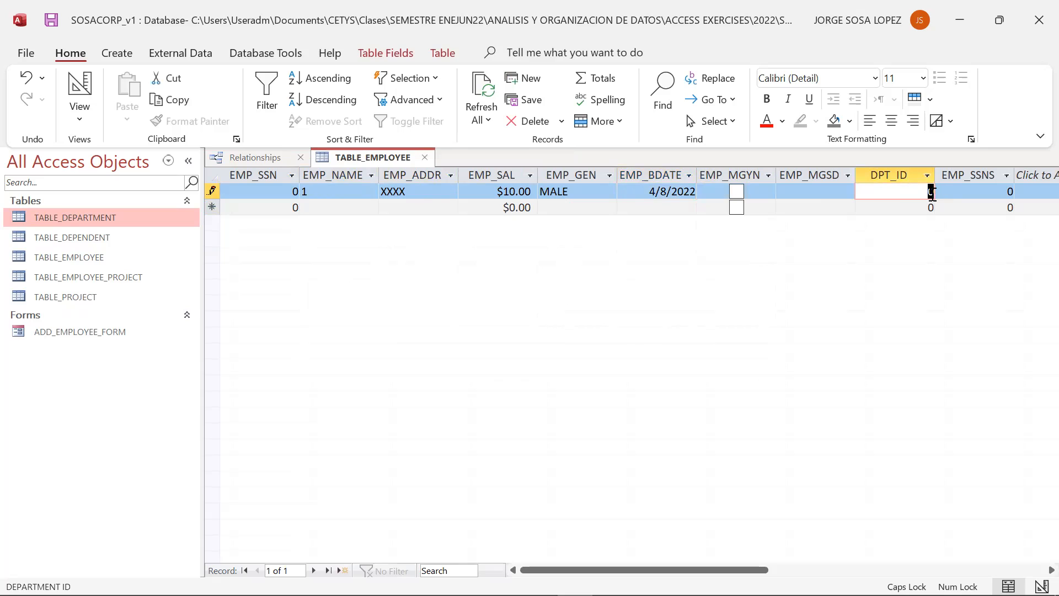
type("1000")
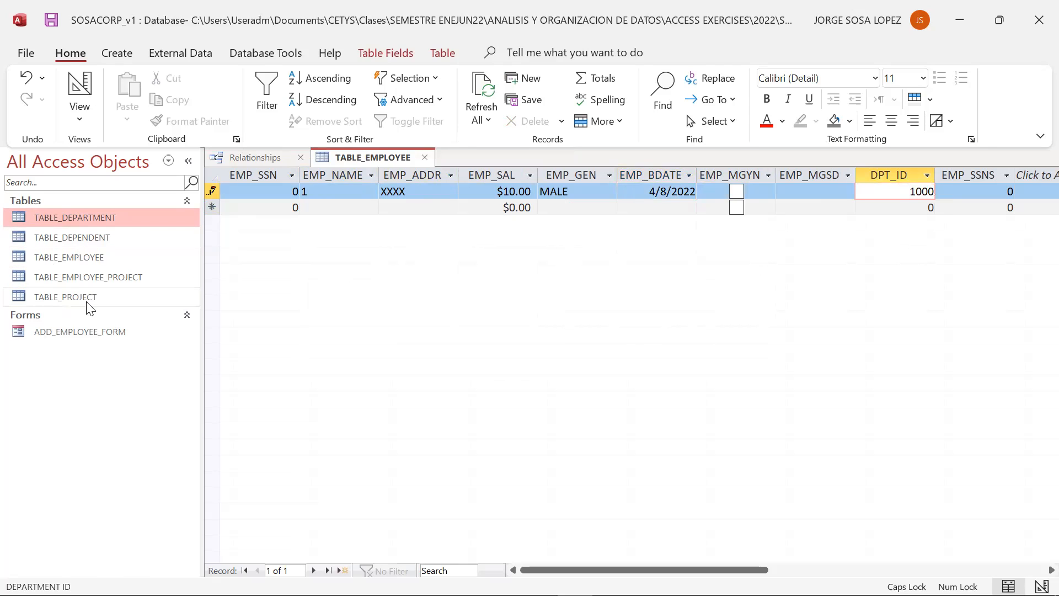
double_click(85, 215)
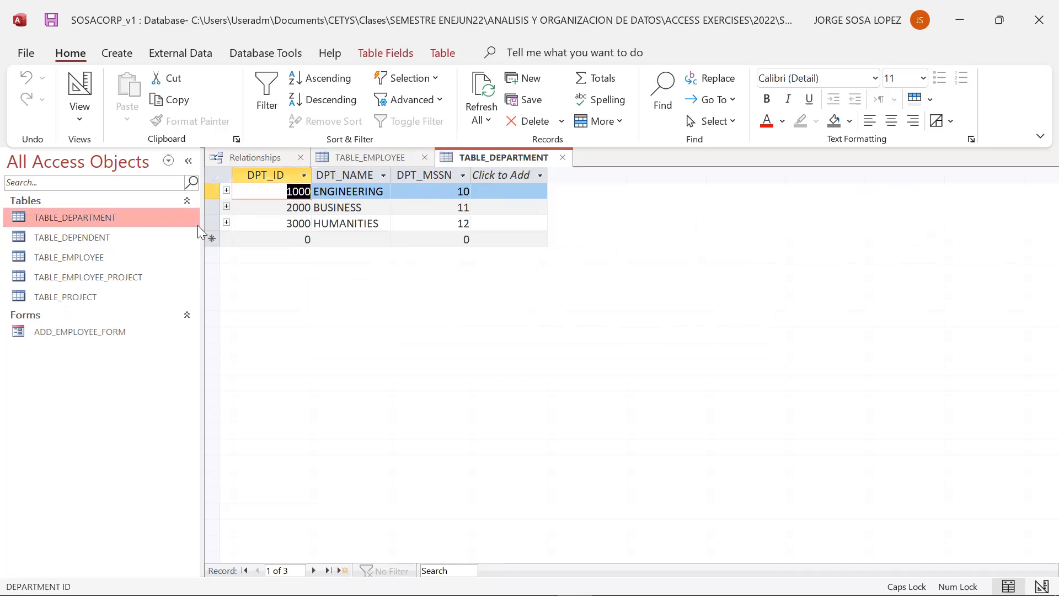
left_click(563, 158)
left_click(1006, 192)
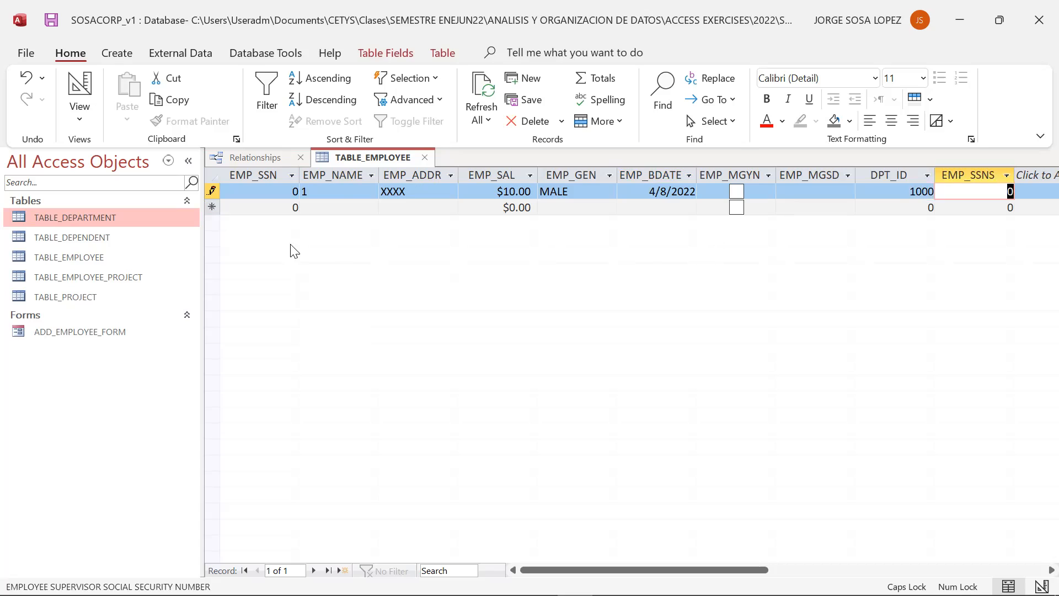
left_click(287, 212)
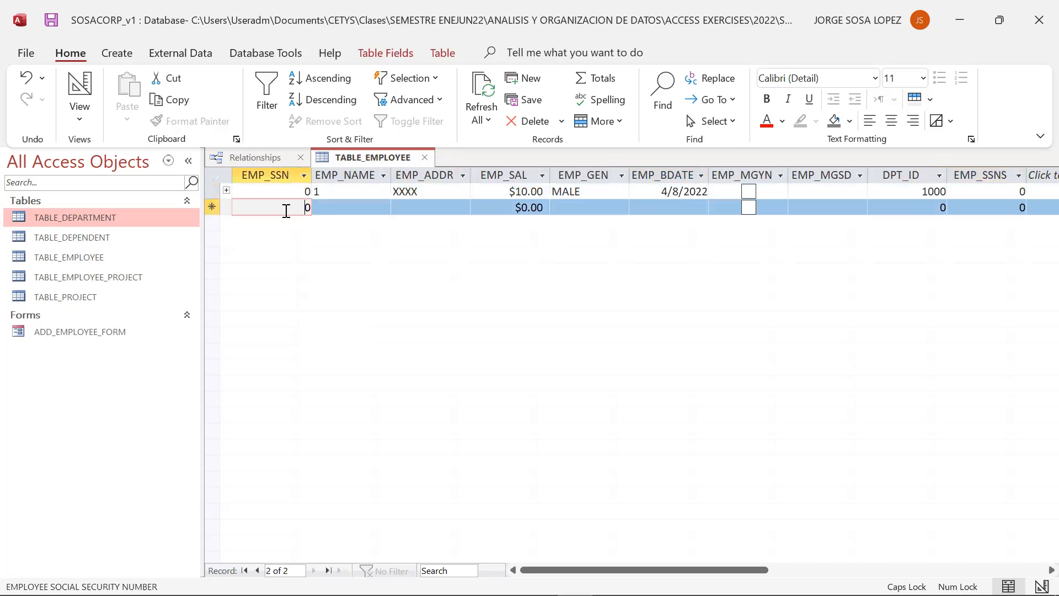
- Start a second employee record with EMP_NAME 10
left_click(332, 207)
type("2")
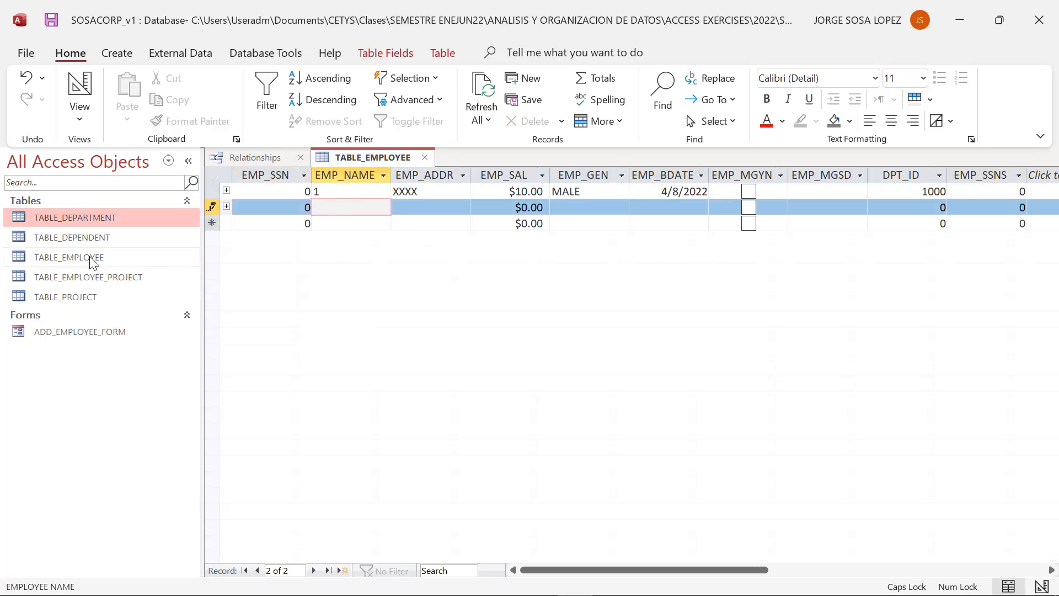
double_click(100, 220)
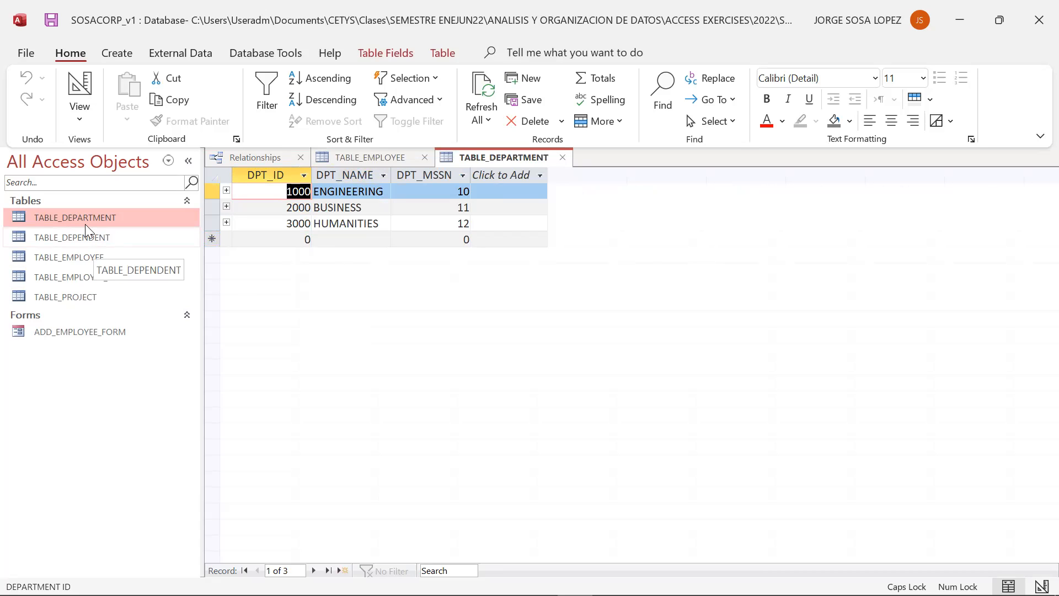
double_click(69, 258)
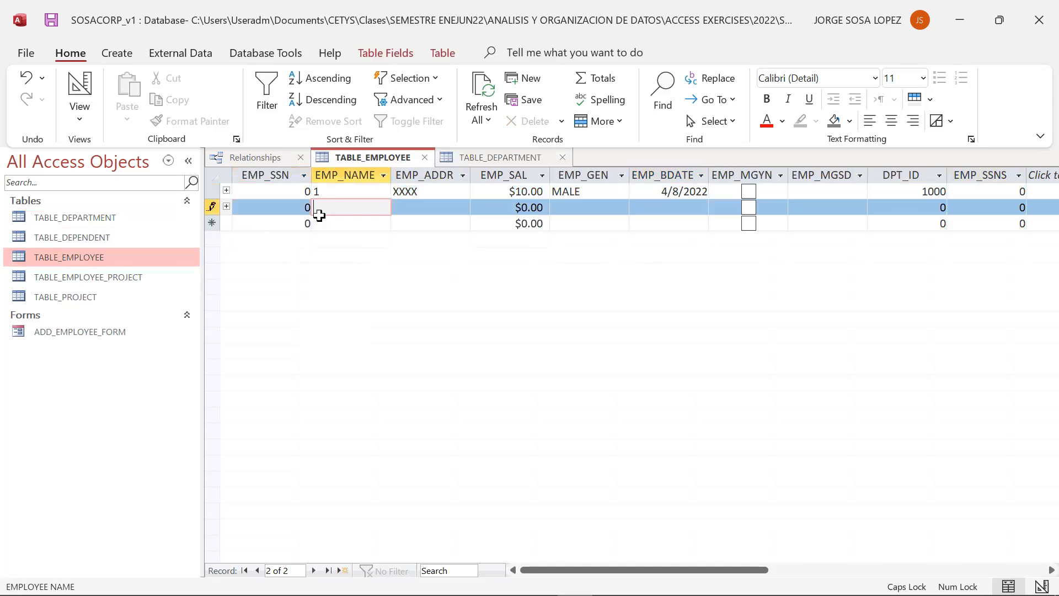
left_click(343, 189)
key("Return")
key("Tab")
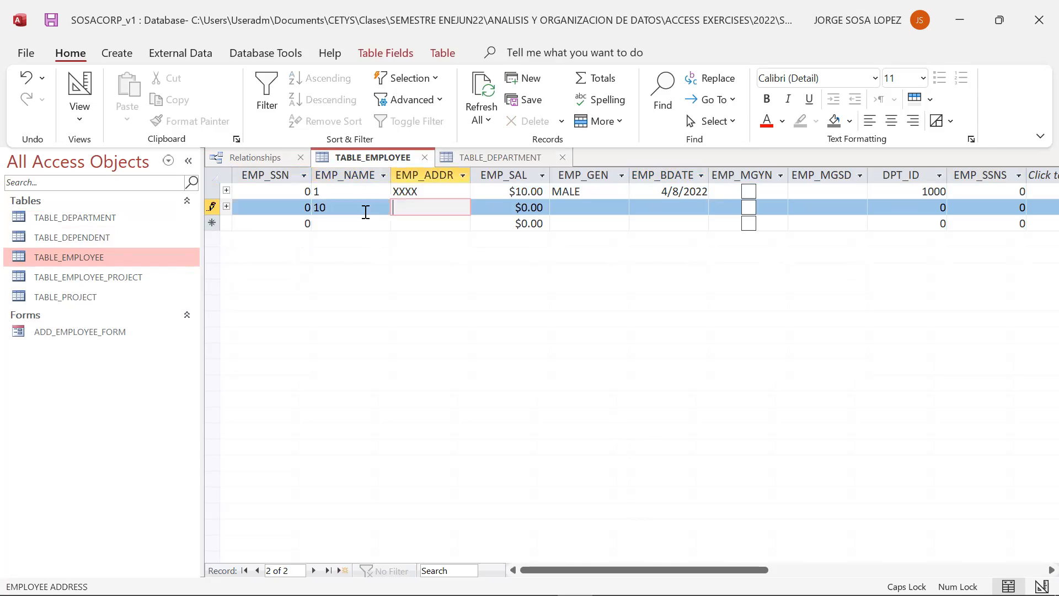
- Enter EMP_ADDR YYYY, EMP_SAL 1000 and EMP_GEN FEMALE for the second employee
type("YYY")
key("Tab")
type("1000")
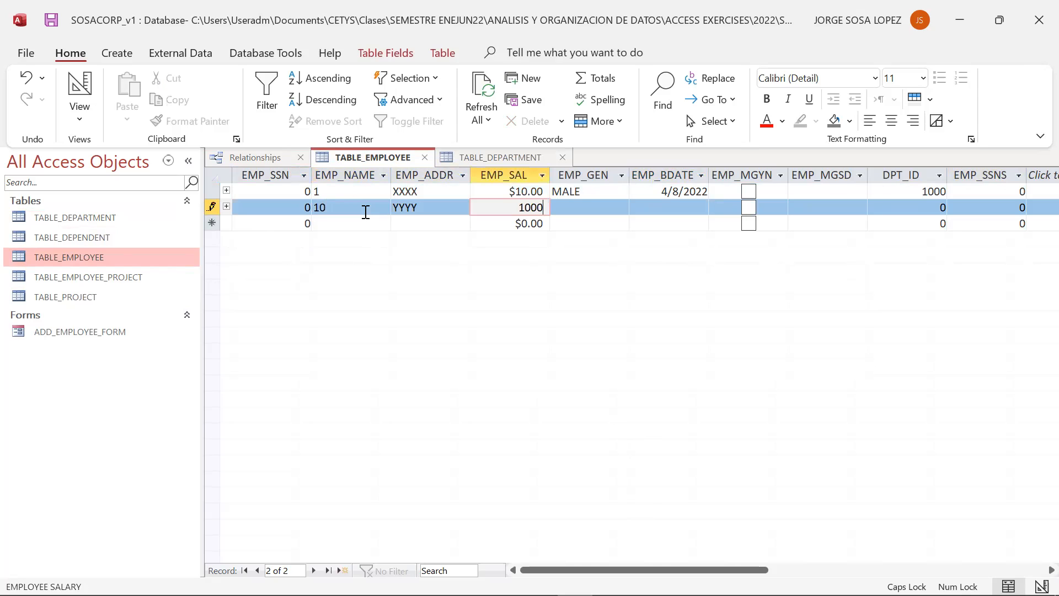
key("Tab")
type("F")
key("Right")
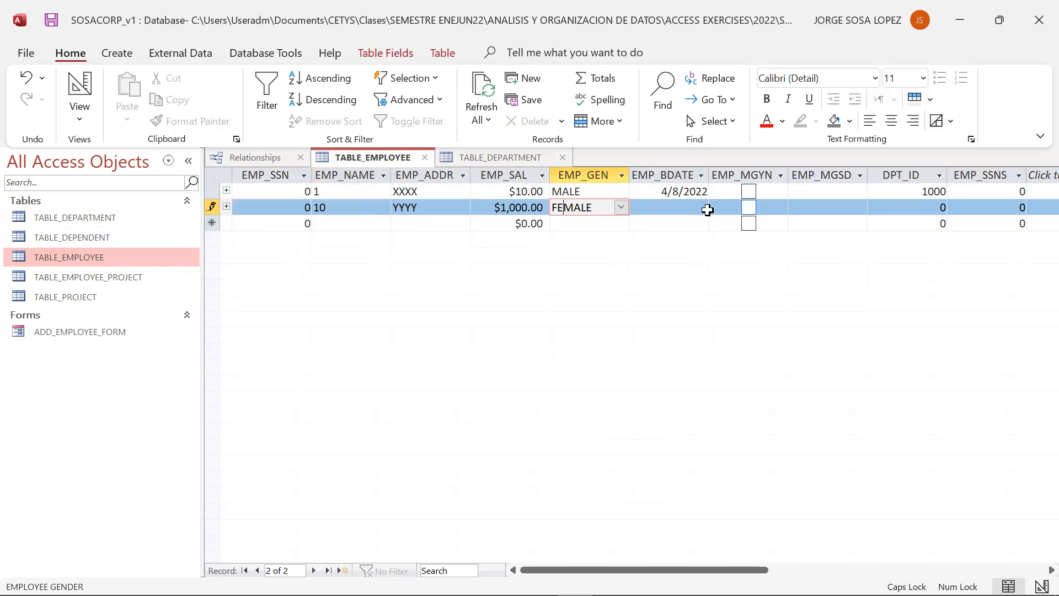
- Set the second employee's birthdate to 4/8/2022 and mark the employee as a manager
left_click(697, 223)
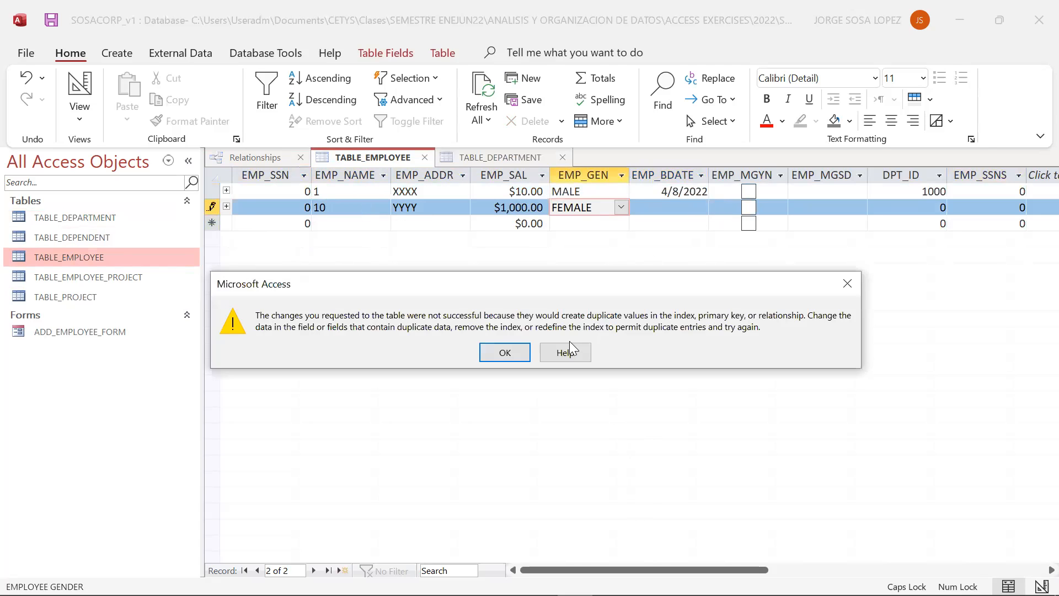
left_click(525, 348)
left_click(688, 211)
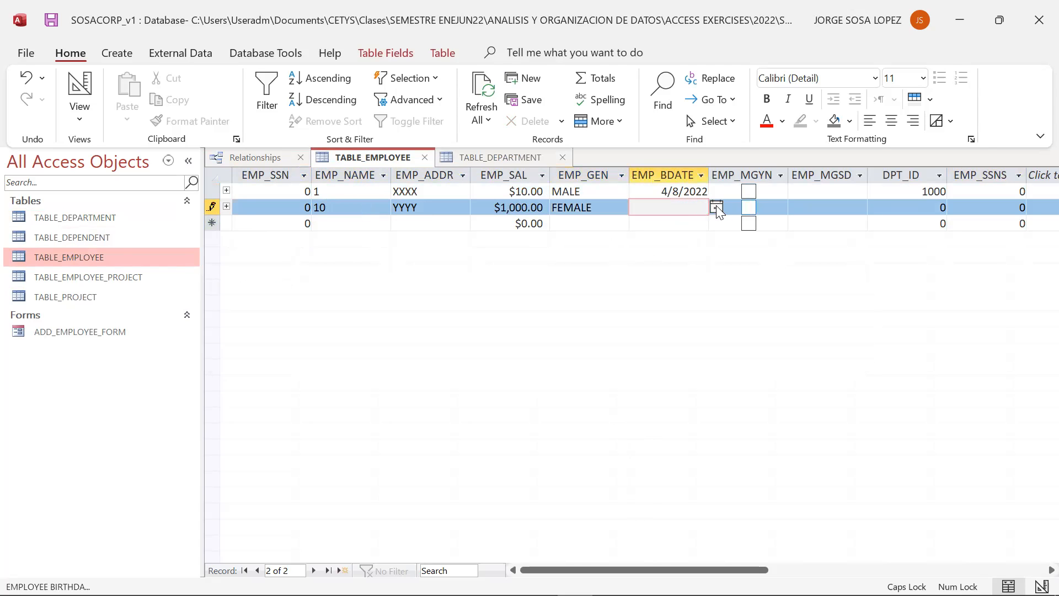
left_click(716, 208)
left_click(691, 270)
left_click(748, 207)
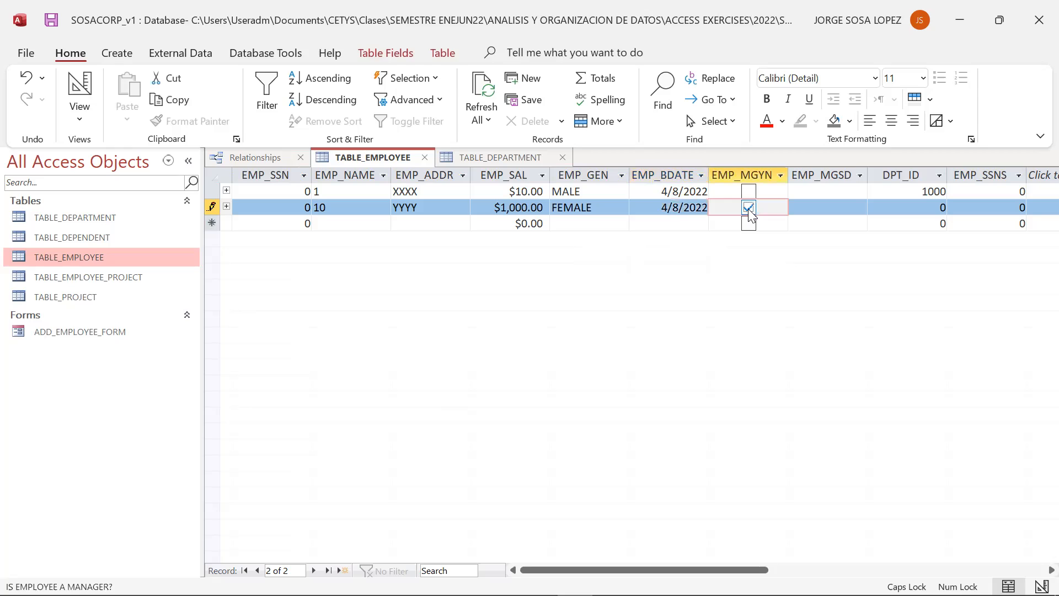
- Set the second employee's DPT_ID to 1000 and try to save the record
left_click(750, 227)
key("Return")
left_click(913, 208)
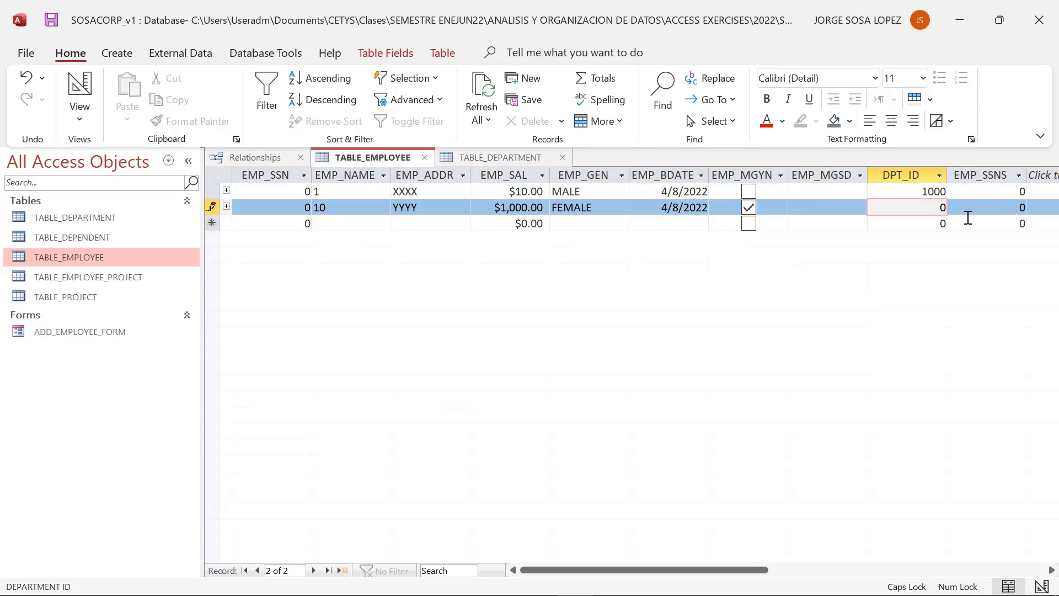
type("1000")
left_click(307, 223)
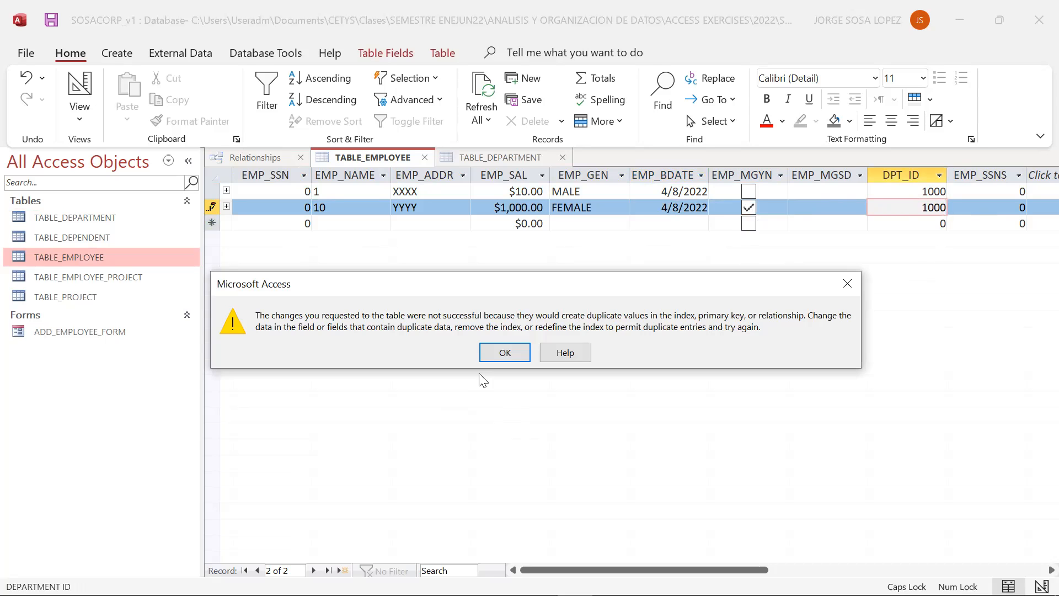
left_click(502, 353)
left_click(338, 225)
left_click(518, 356)
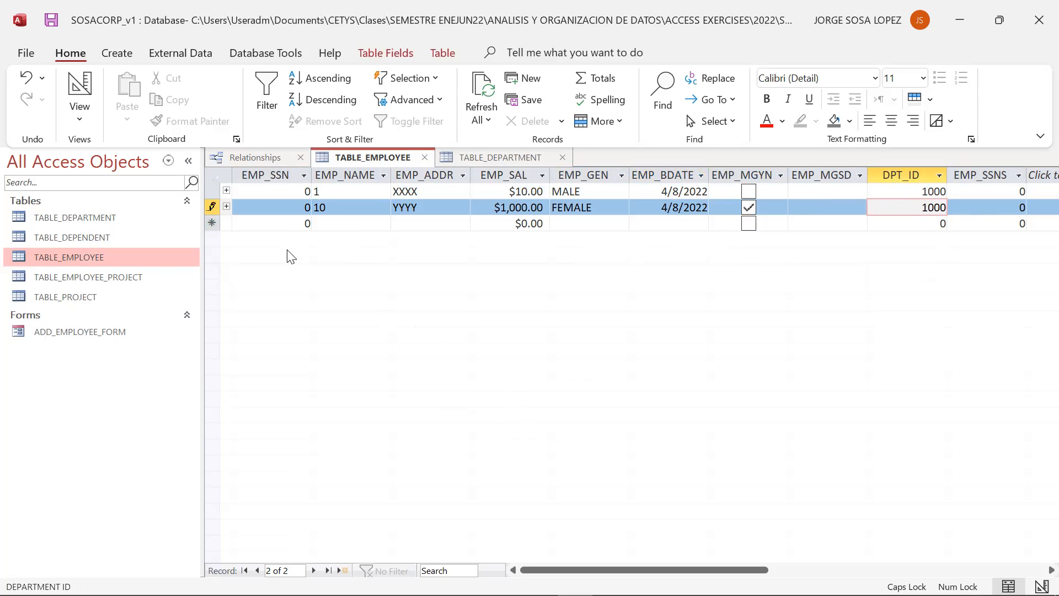
left_click(226, 190)
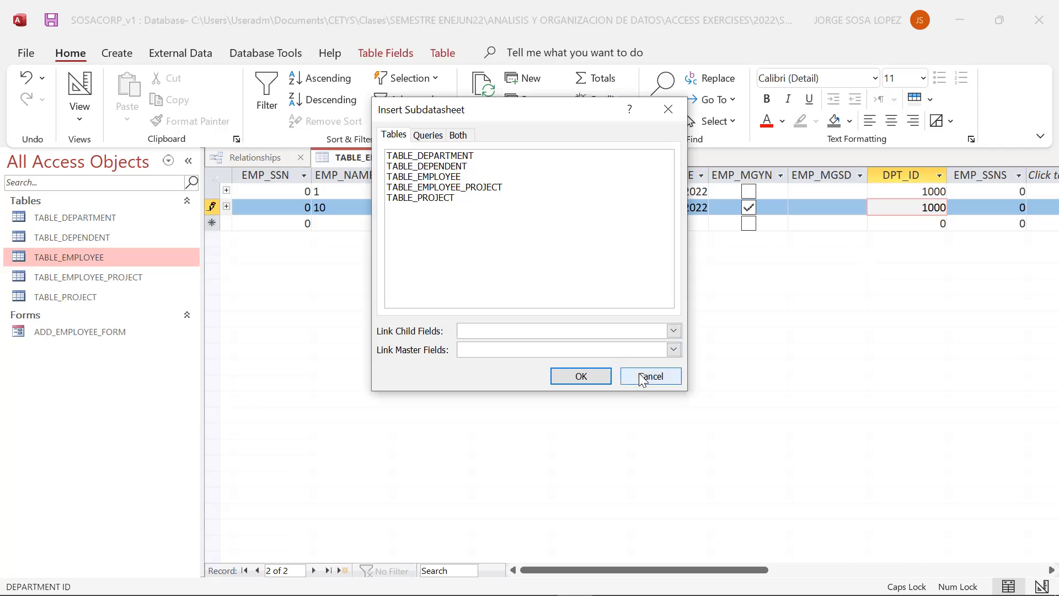
left_click(634, 379)
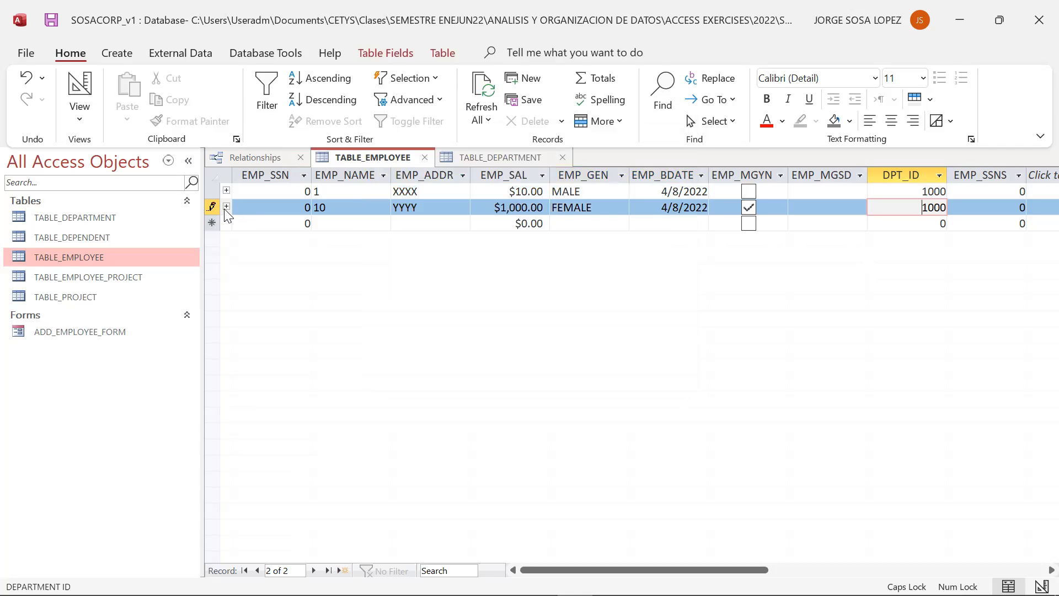
left_click(226, 207)
left_click(641, 376)
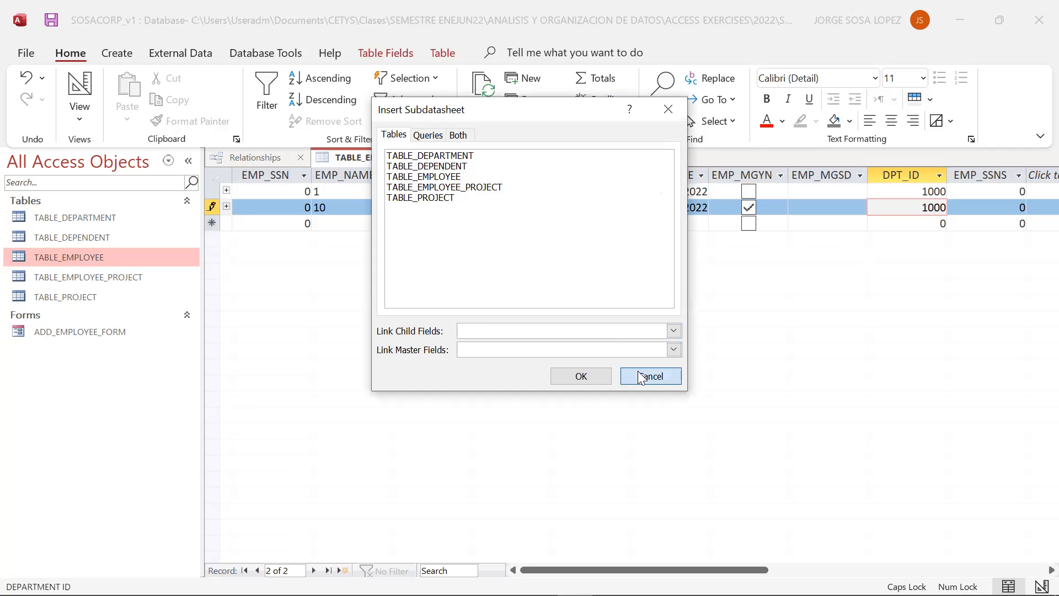
- Clear the second employee's DPT_ID value
left_click_drag(916, 207, 959, 207)
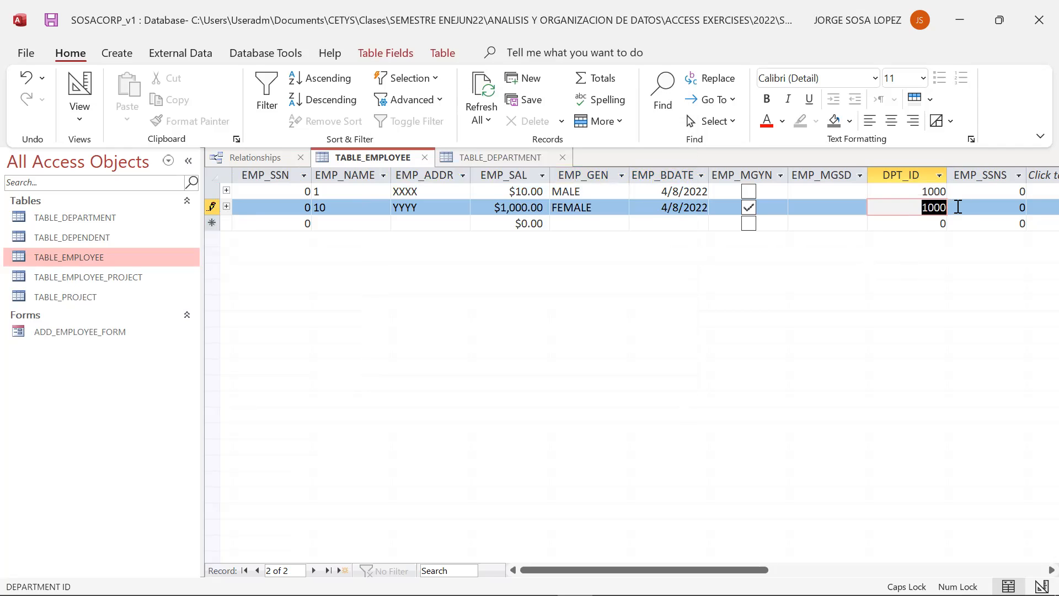
key("Delete")
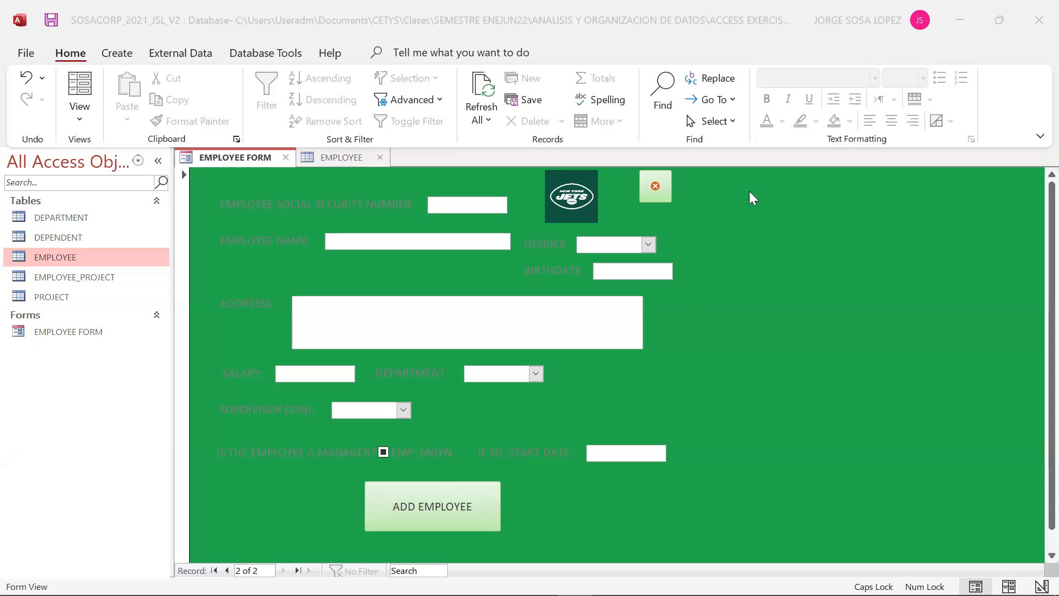
- Inspect the On Click embedded macros of the Add Employee button and the close button in Design View
left_click(80, 111)
left_click(461, 531)
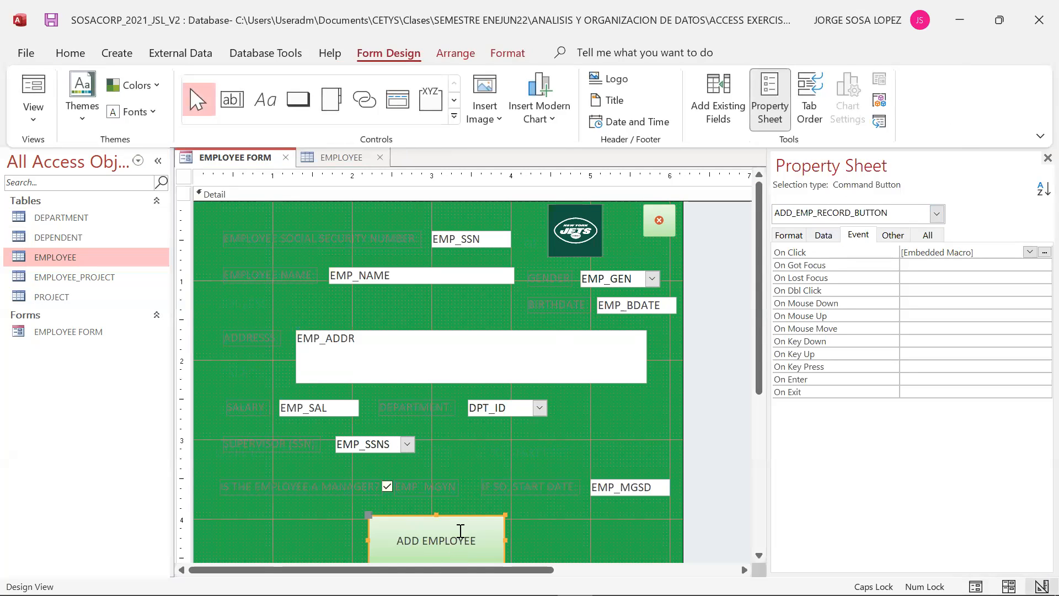
left_click(1045, 252)
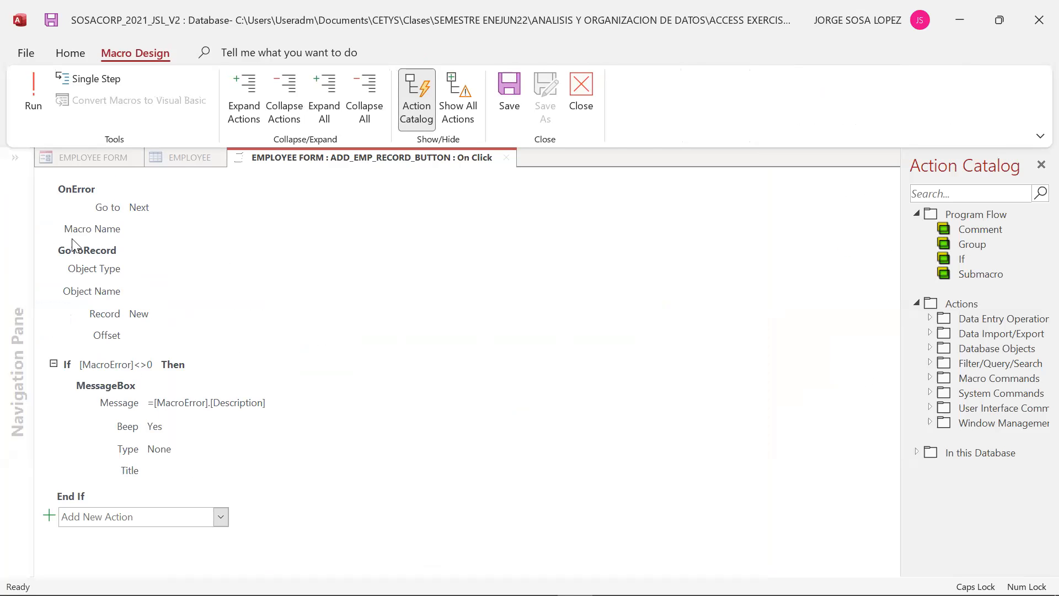
left_click(589, 87)
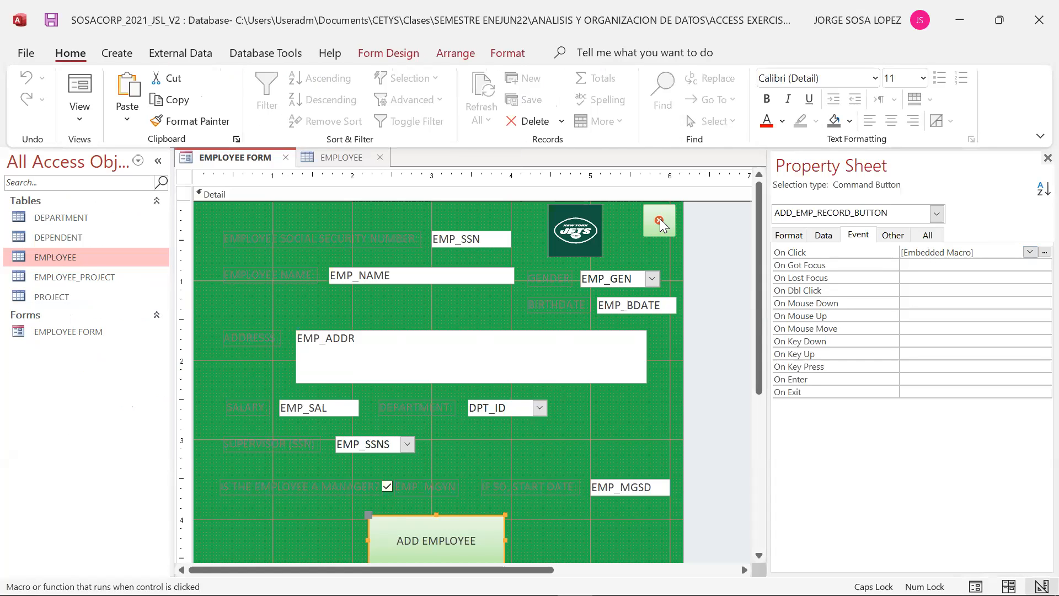
left_click(661, 223)
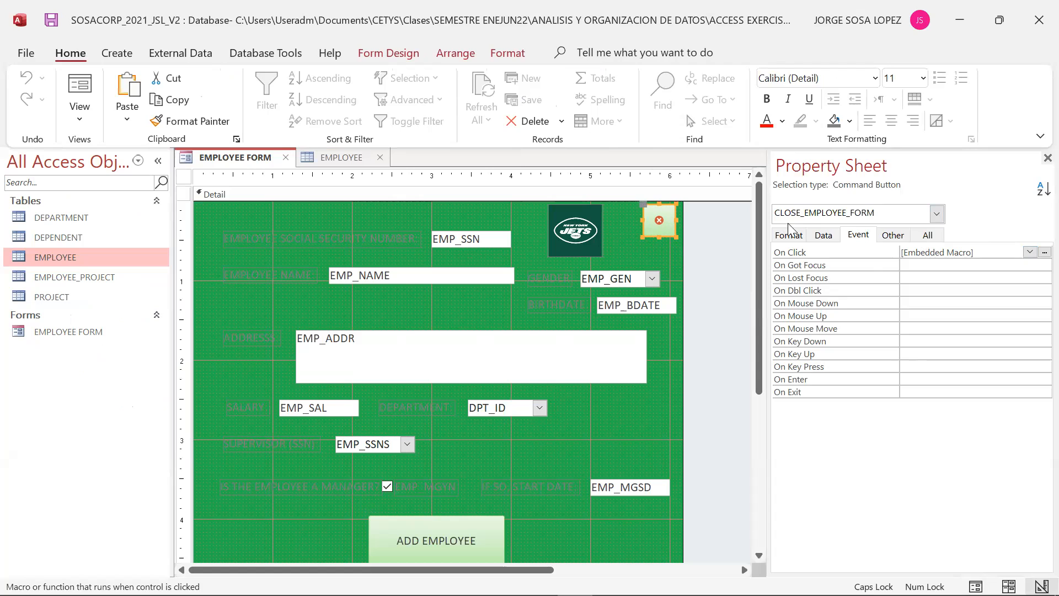
left_click(1045, 253)
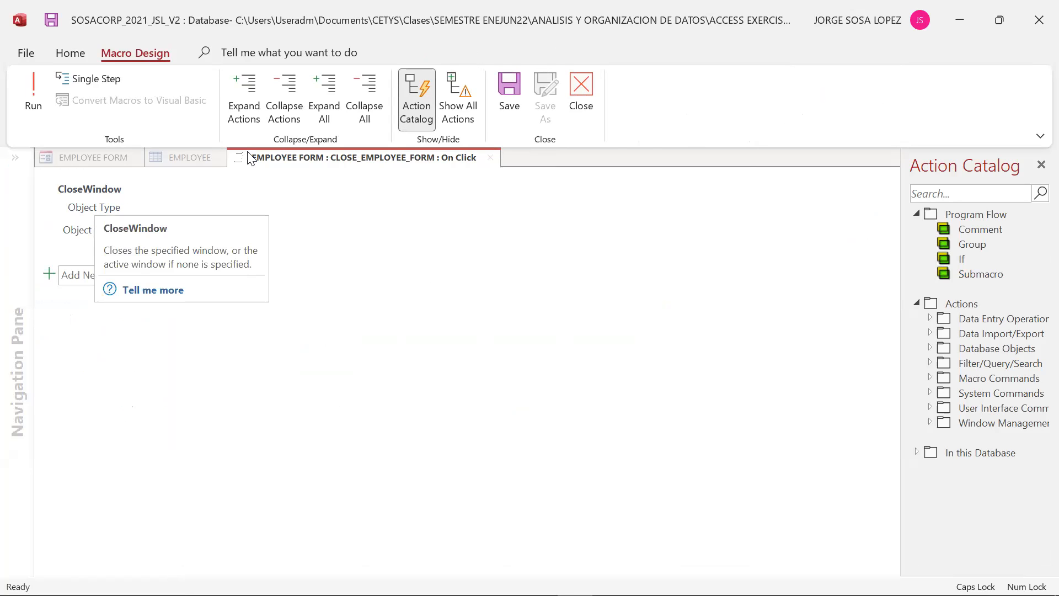
left_click(580, 88)
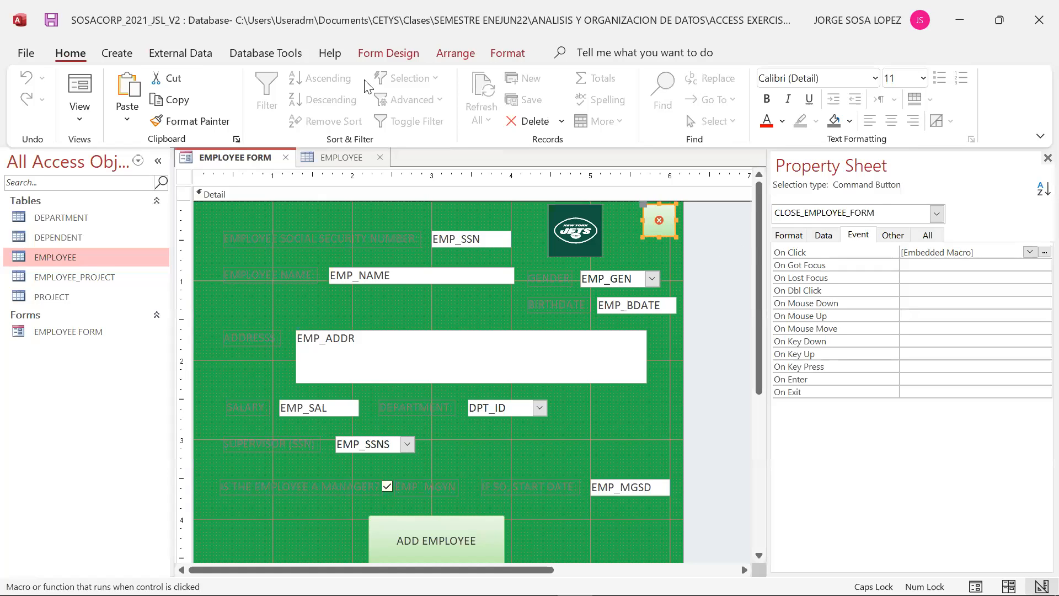
- Try to replace the Jets logo image with the DAVE MUSTAINE WEBINAR_110920 picture from the Desktop
left_click(578, 229)
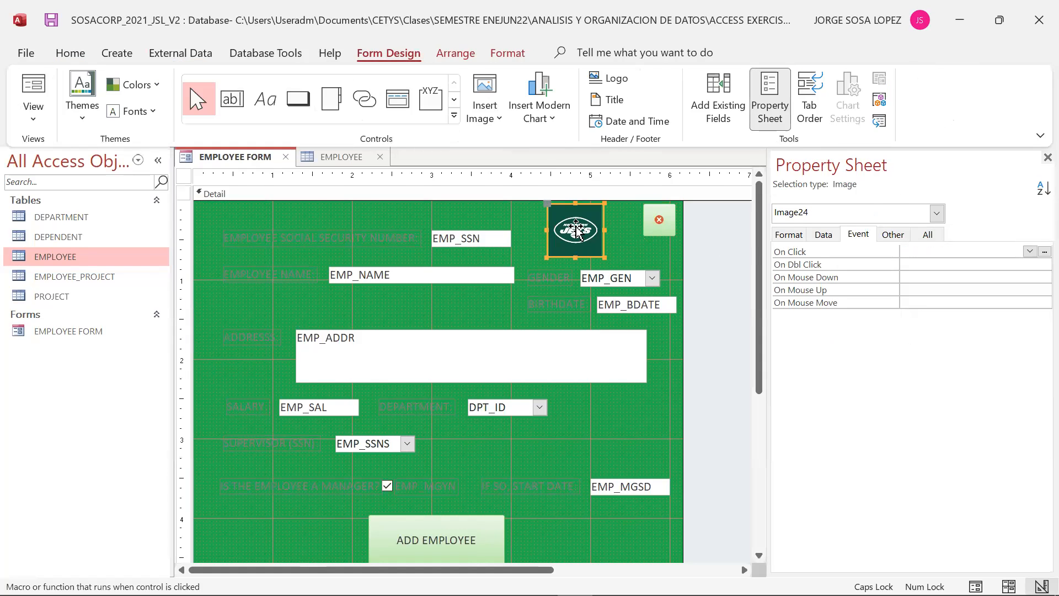
left_click(484, 125)
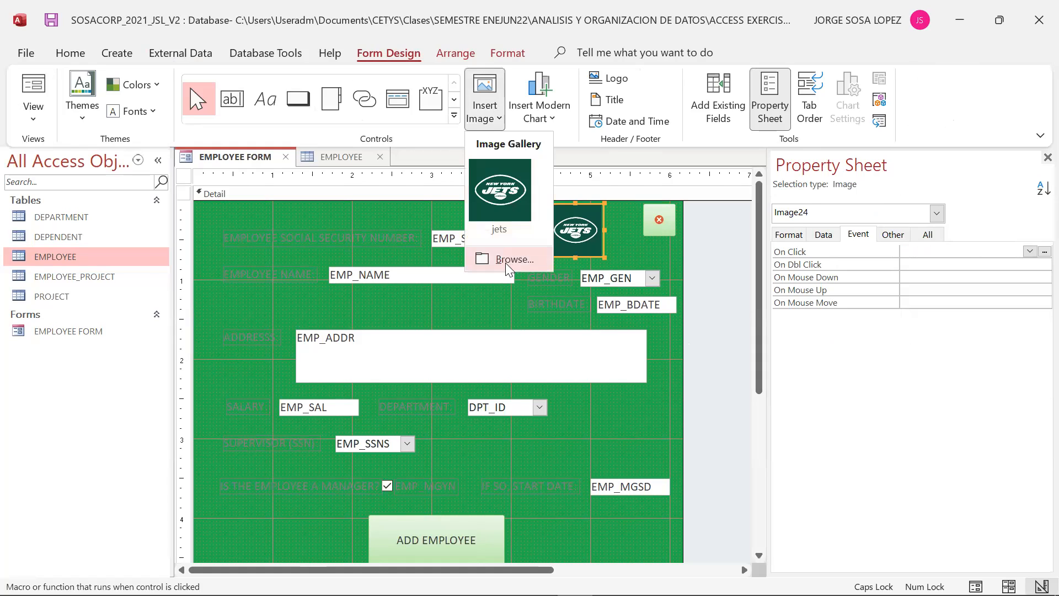
left_click(508, 259)
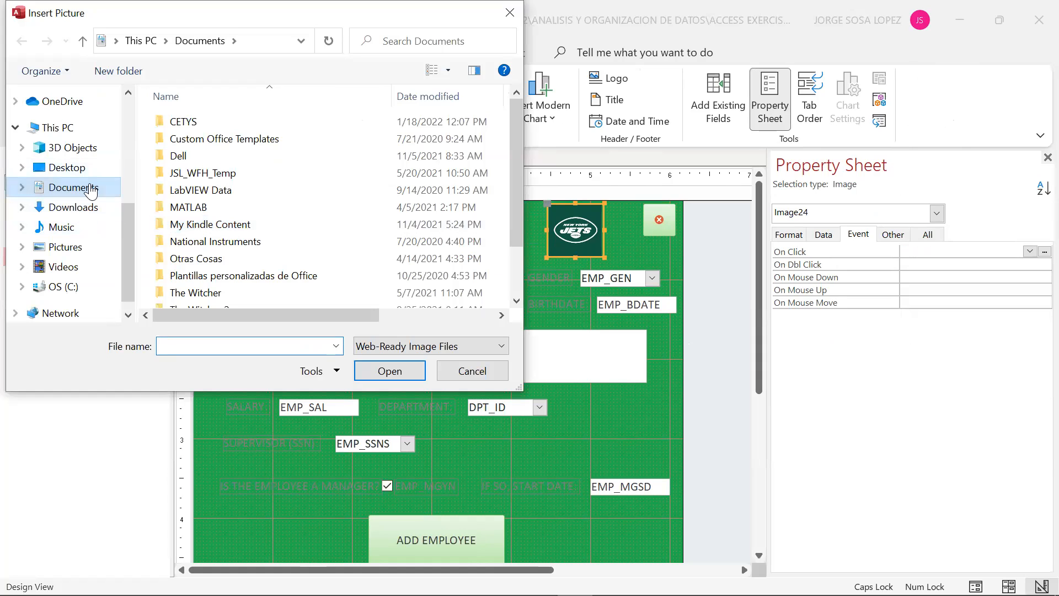
left_click(64, 171)
left_click_drag(506, 152, 518, 253)
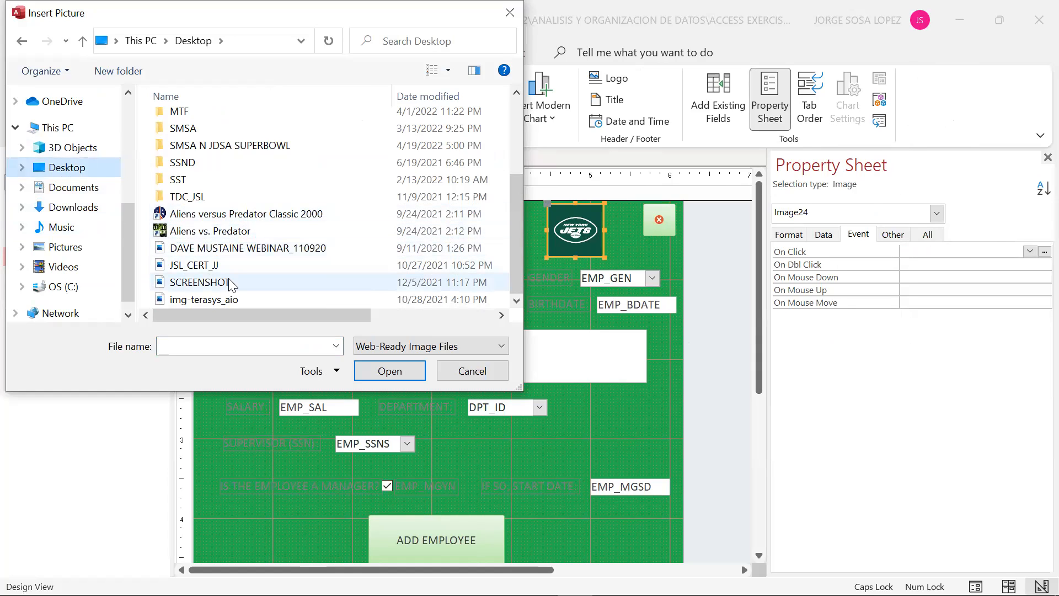
left_click(270, 249)
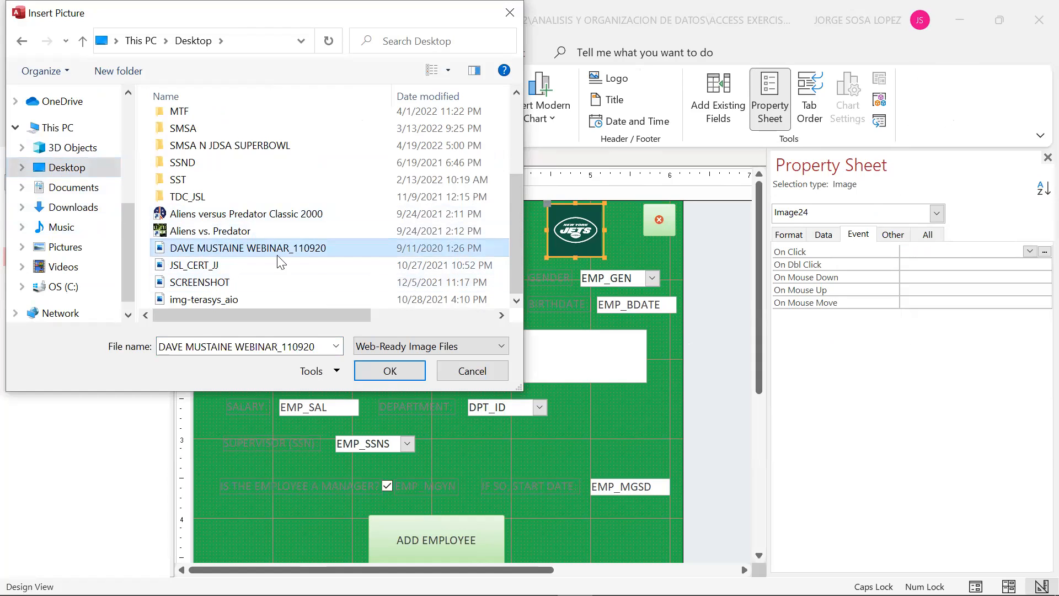
left_click(381, 367)
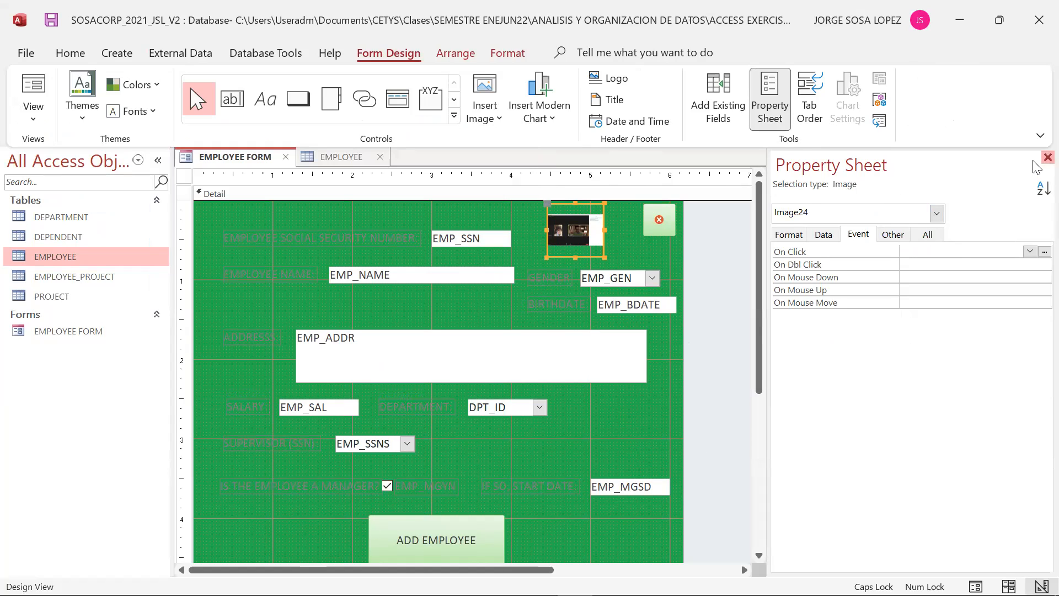
- Switch the form to Form View and change the employee's social security number to 200000
left_click(1048, 158)
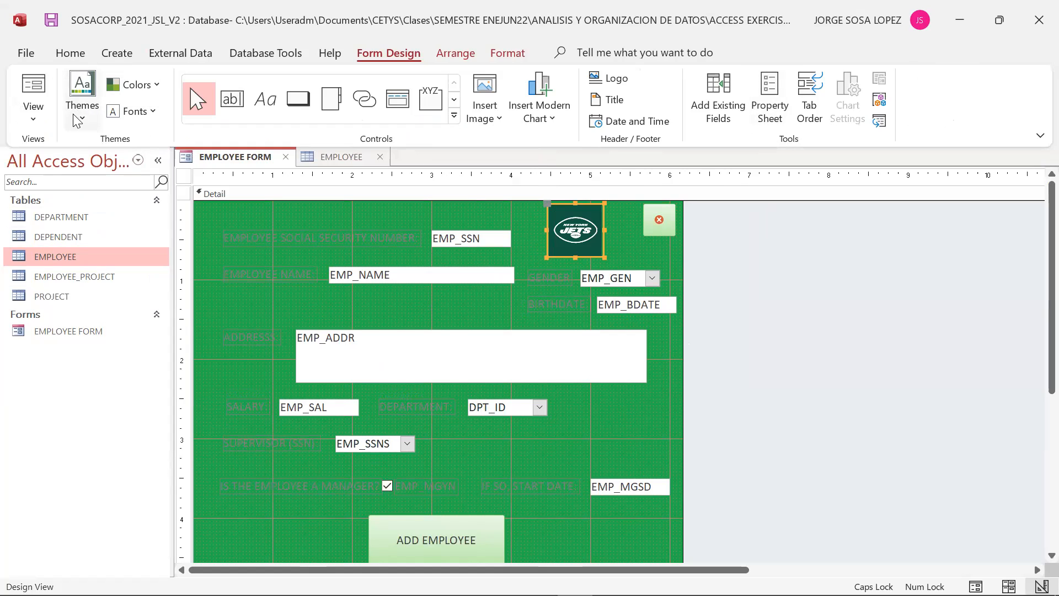
left_click(37, 126)
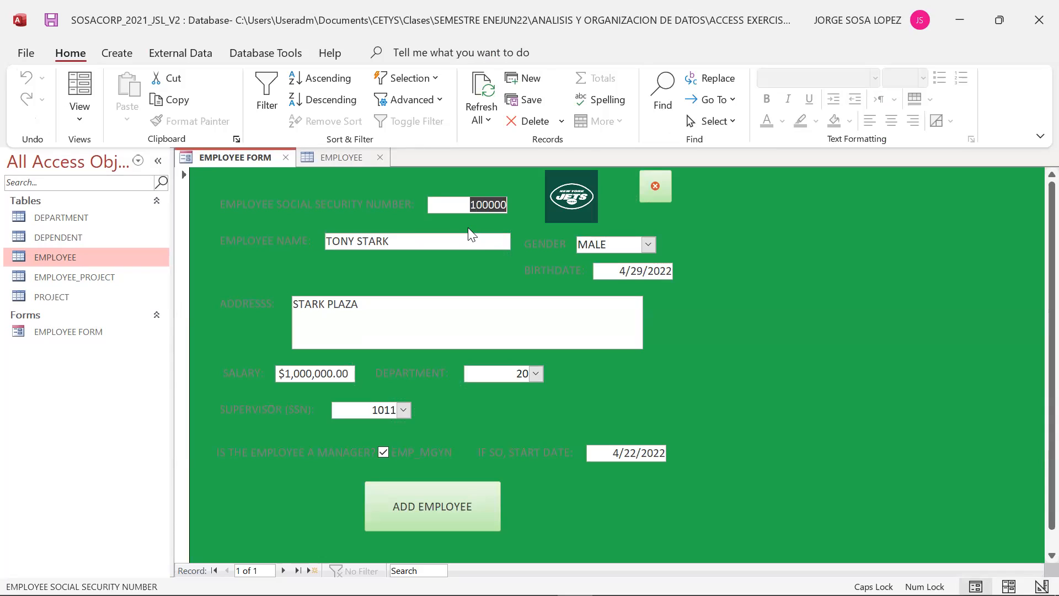
type("20")
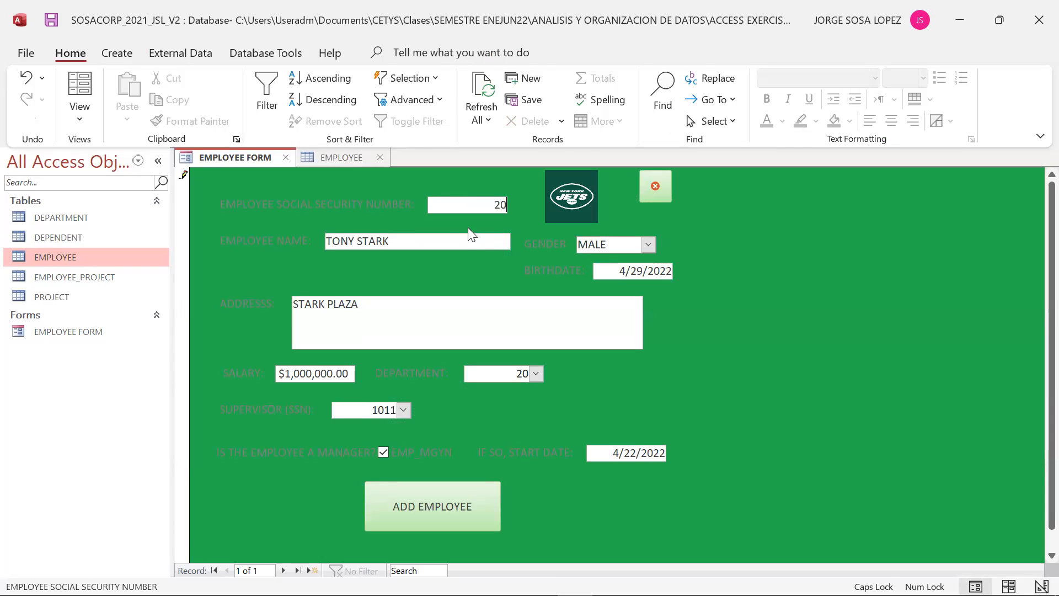
type("0000")
key("Tab")
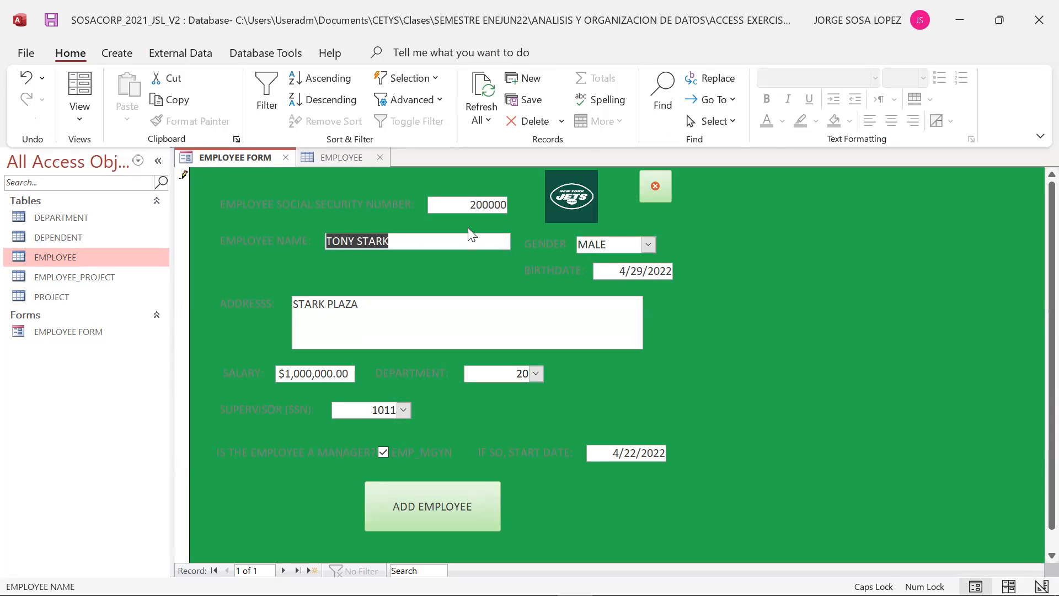
- Change the employee name to THOR and the address to ASGARD
type("THOR")
key("Tab")
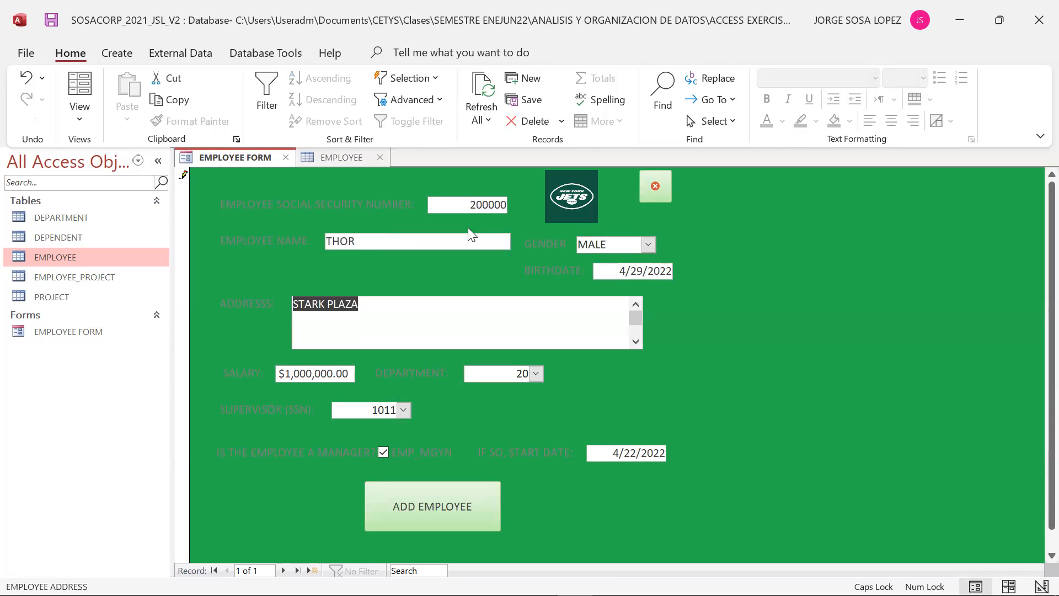
type("ASGARD")
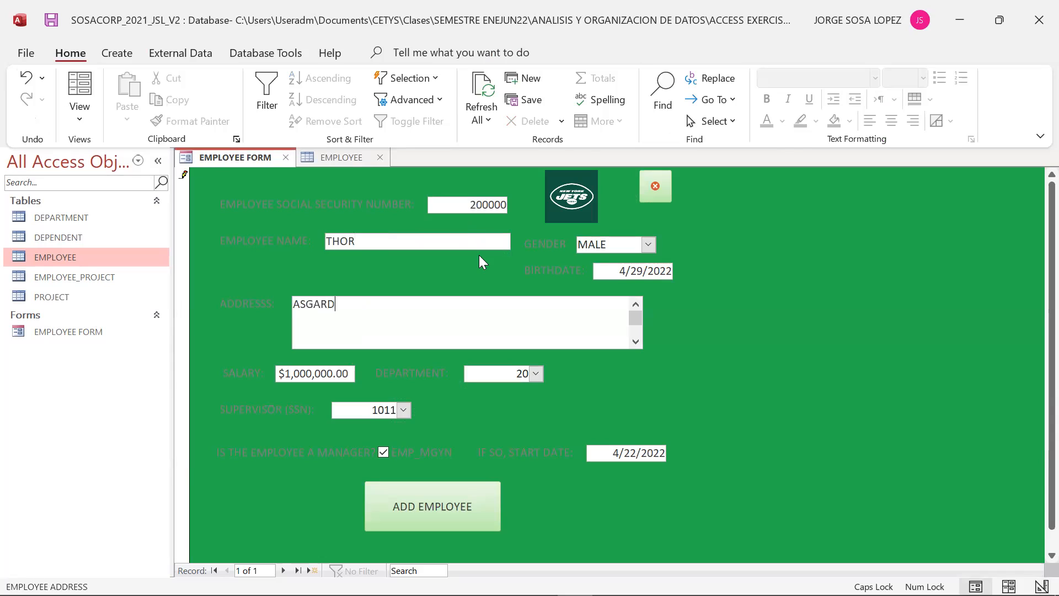
- Set the employee's salary to 5 and the department to 30
left_click(301, 373)
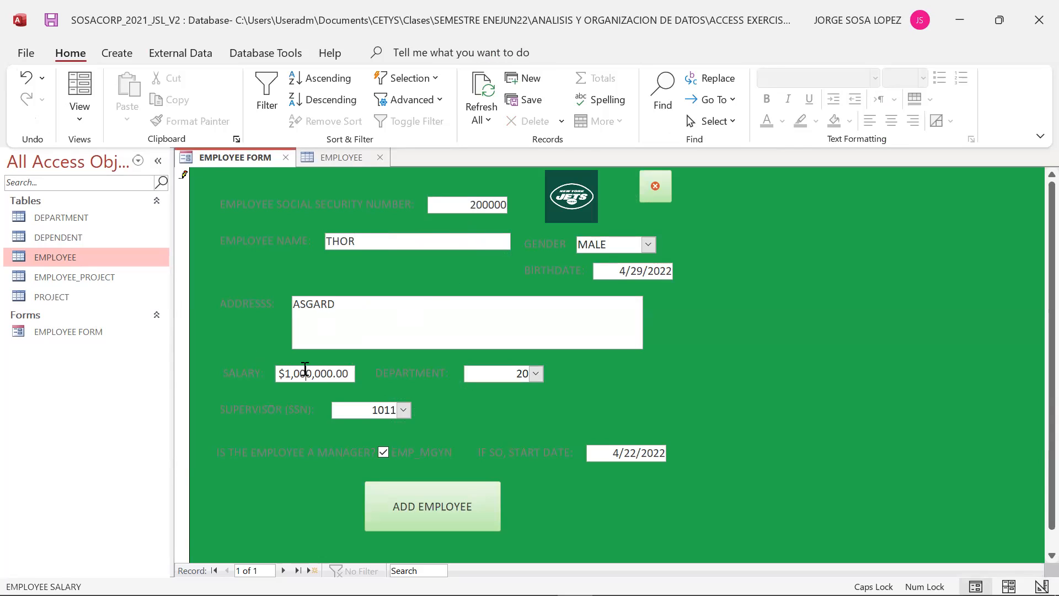
key("Delete")
key("Delete")
key("Delete")
key("Delete")
key("Delete")
key("Delete")
key("Delete")
key("Delete")
key("Delete")
type("5")
left_click(536, 374)
left_click(524, 422)
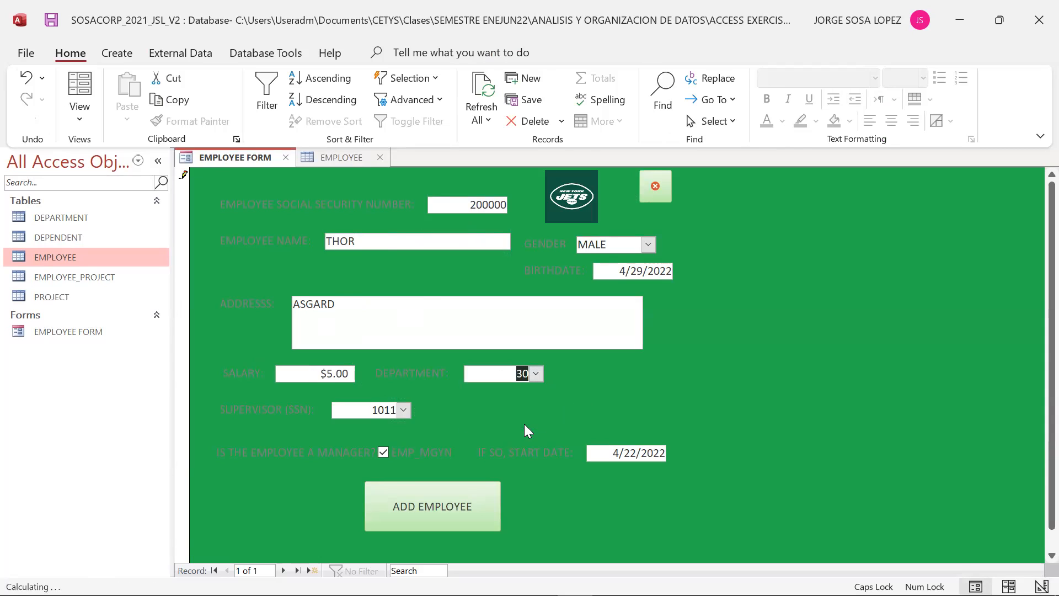
- Set the supervisor SSN to 1013 and clear the manager checkbox
left_click(404, 410)
left_click(385, 363)
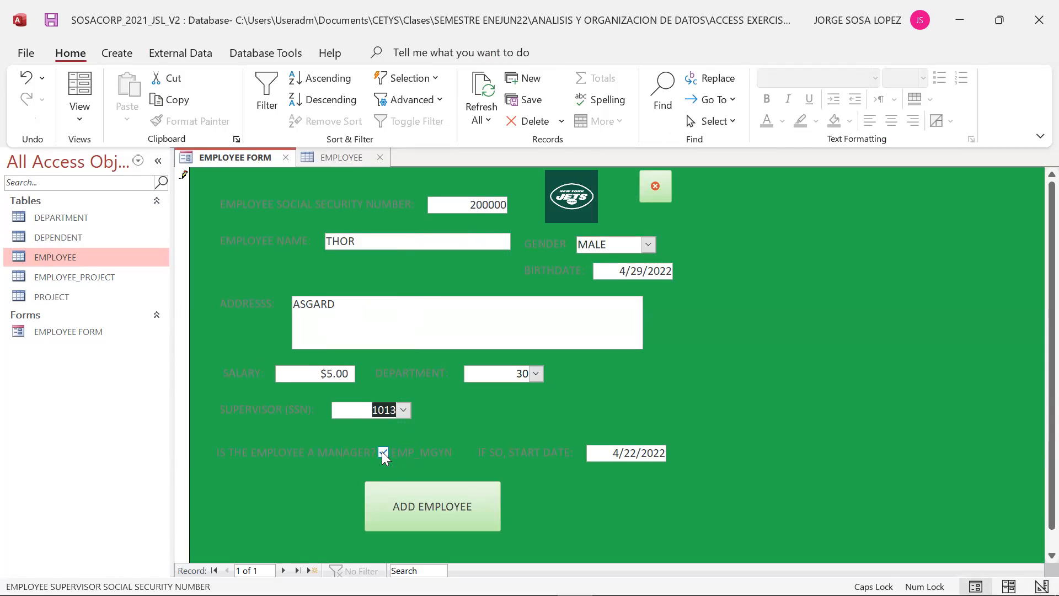
left_click(383, 453)
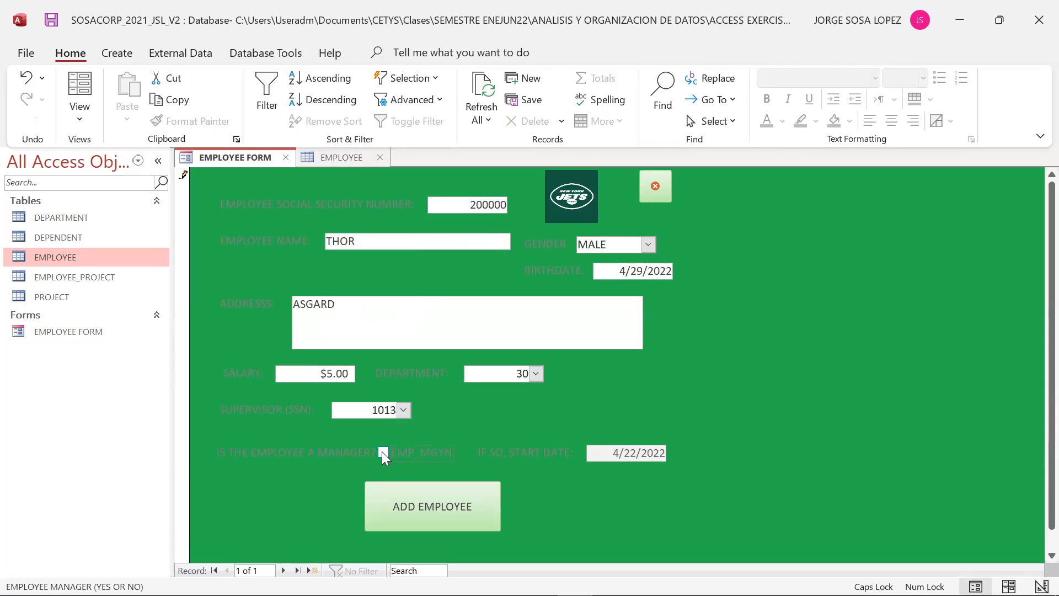
- Review the DEPARTMENT and EMPLOYEE tables and the supervisor list against the form's entries
double_click(61, 218)
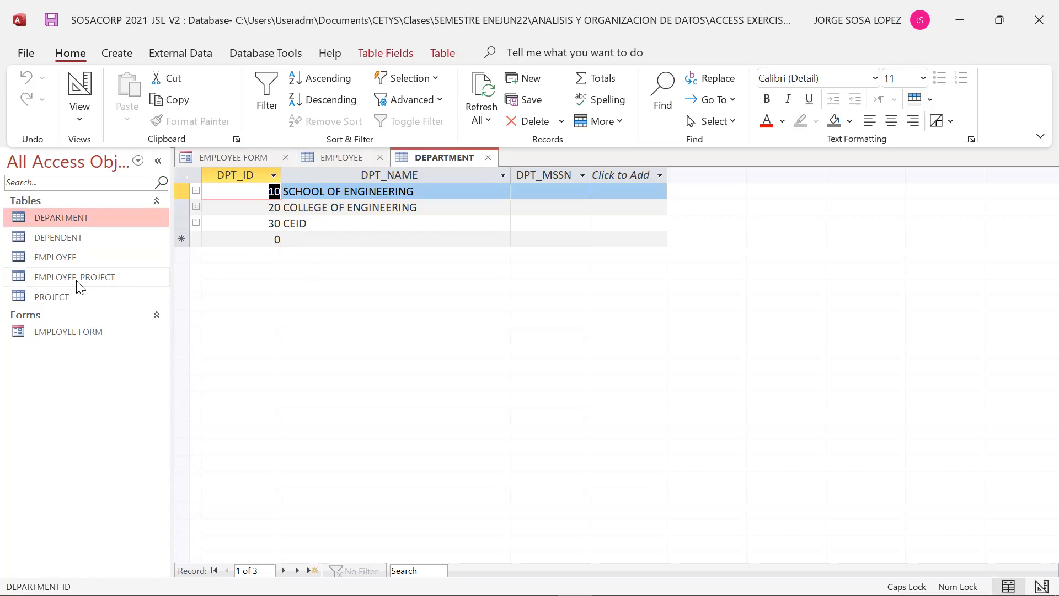
double_click(61, 257)
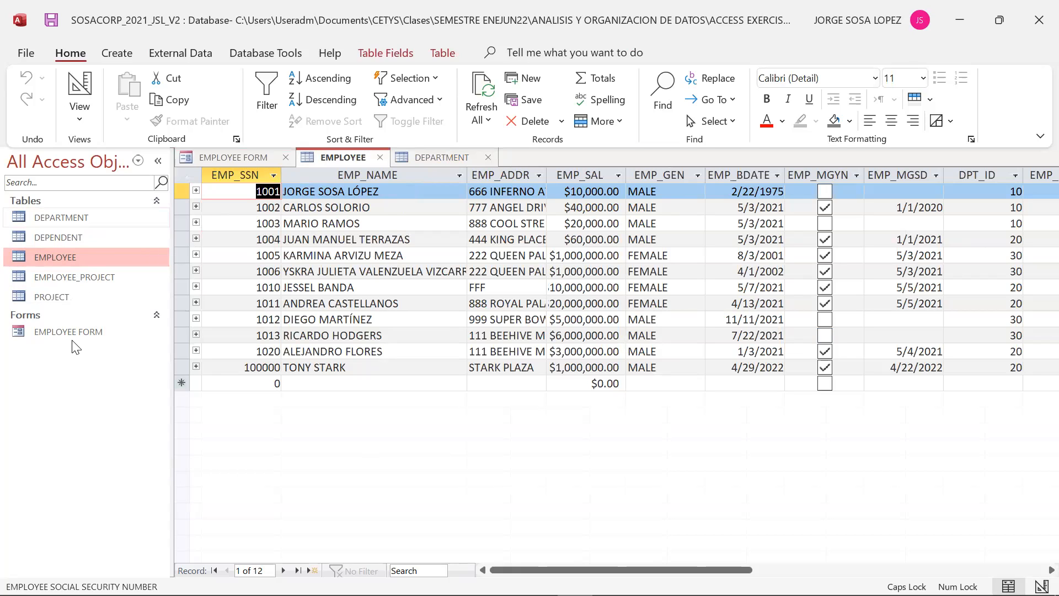
left_click(488, 157)
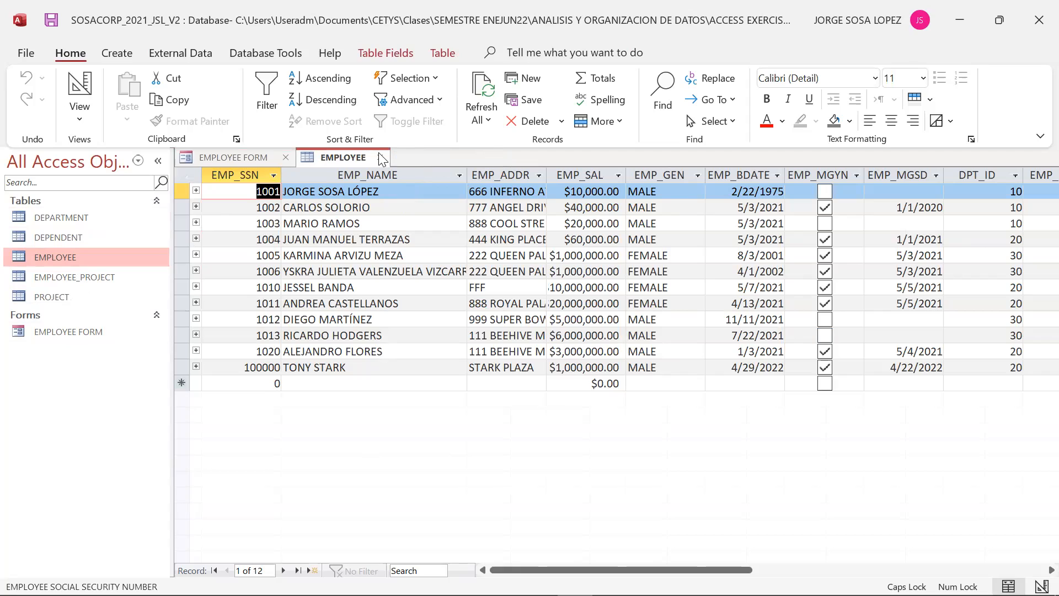
left_click(380, 157)
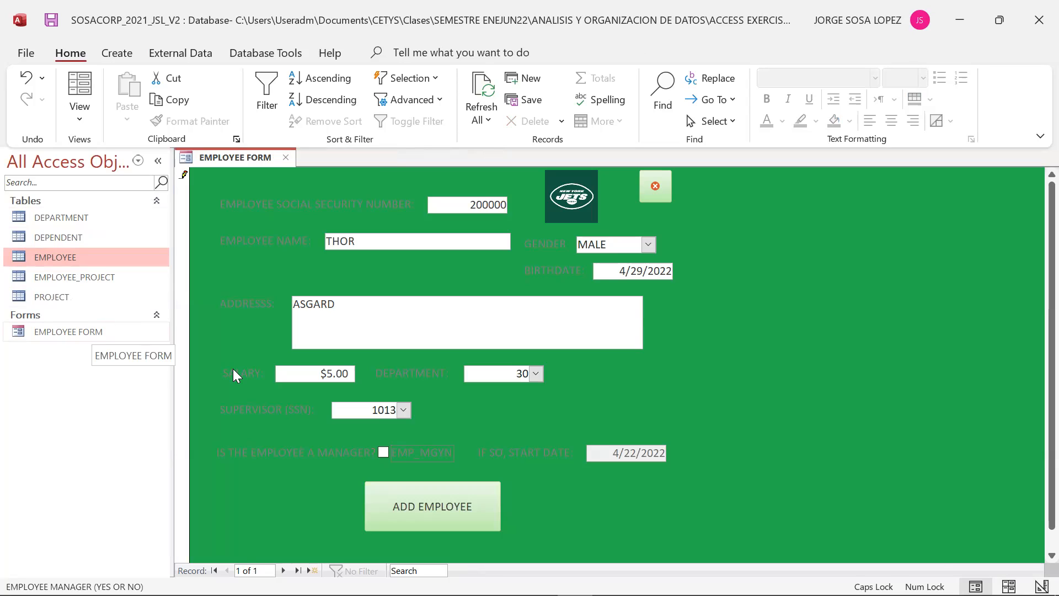
double_click(63, 258)
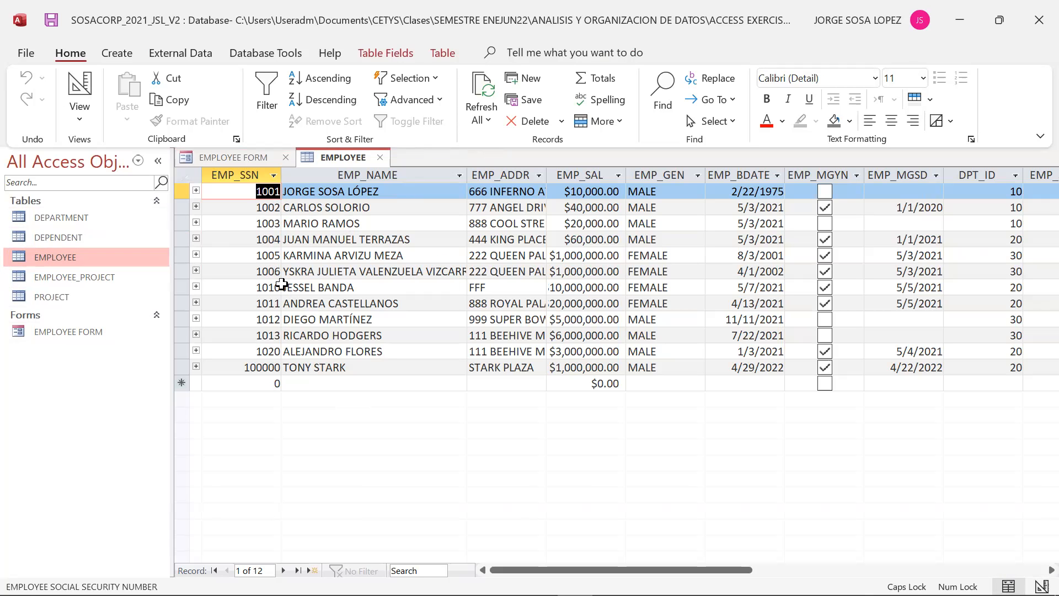
left_click(43, 334)
double_click(42, 333)
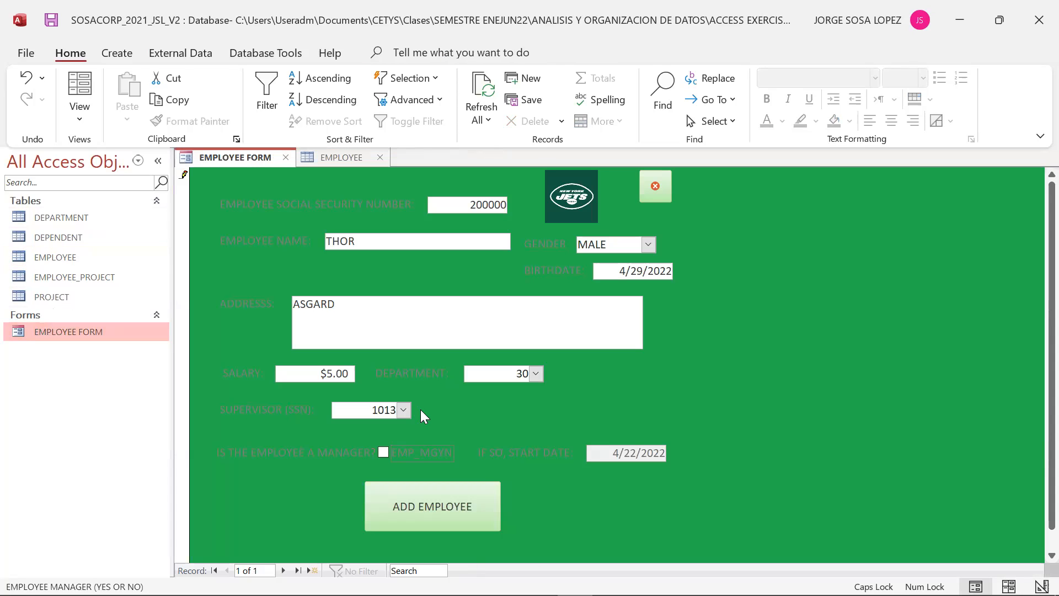
left_click(404, 410)
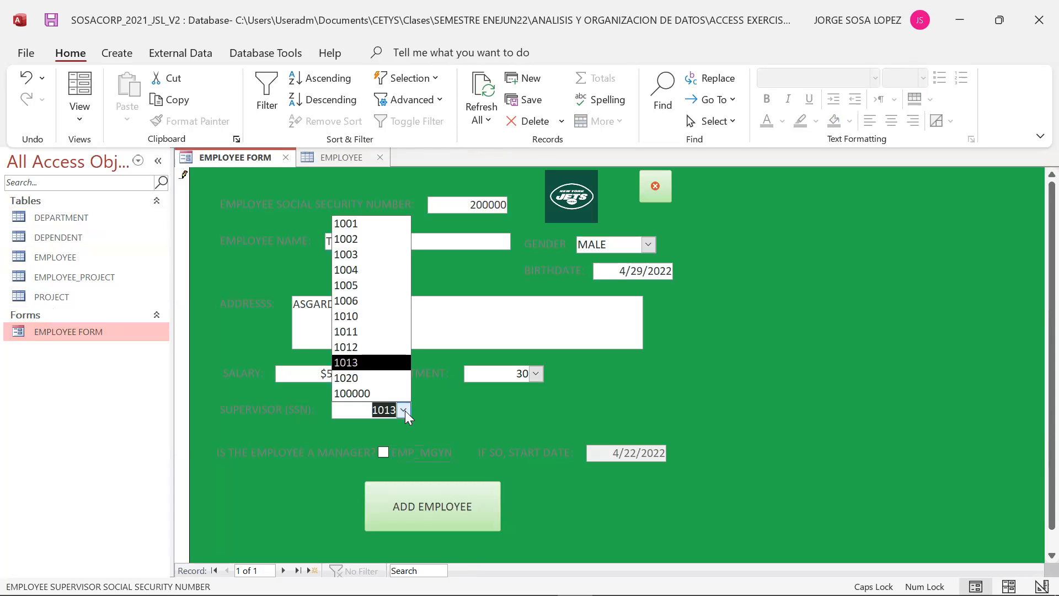
left_click(303, 430)
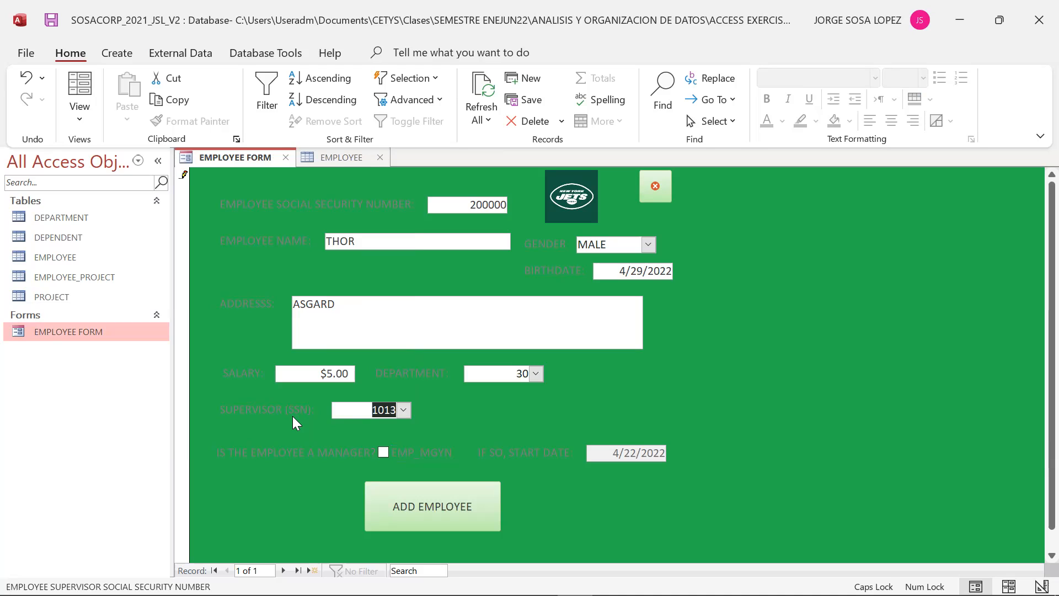
- Save the employee record with the Add Employee button and check it in the EMPLOYEE table
left_click(439, 509)
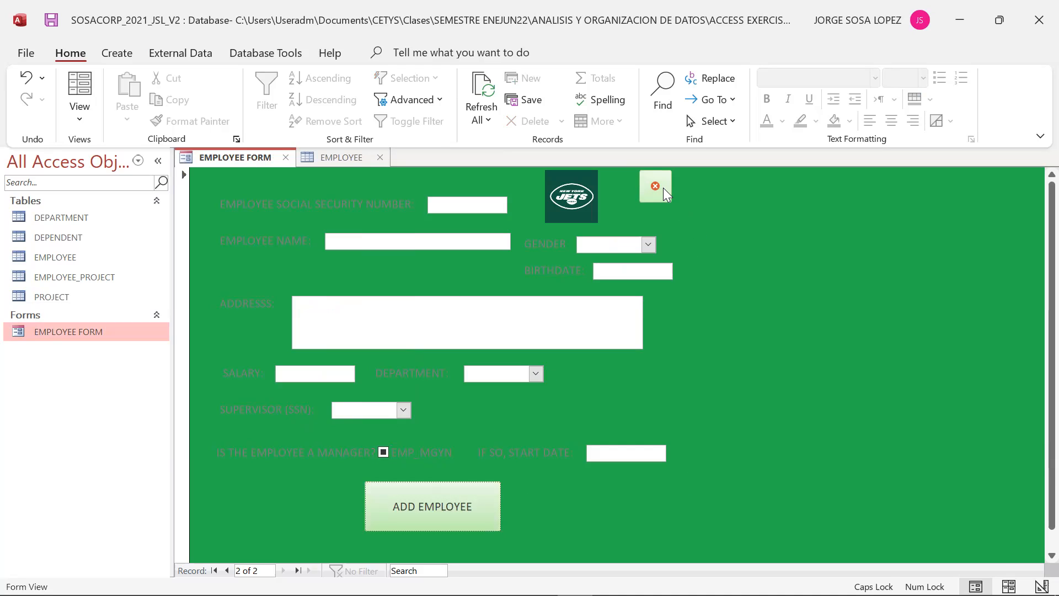
left_click(61, 259)
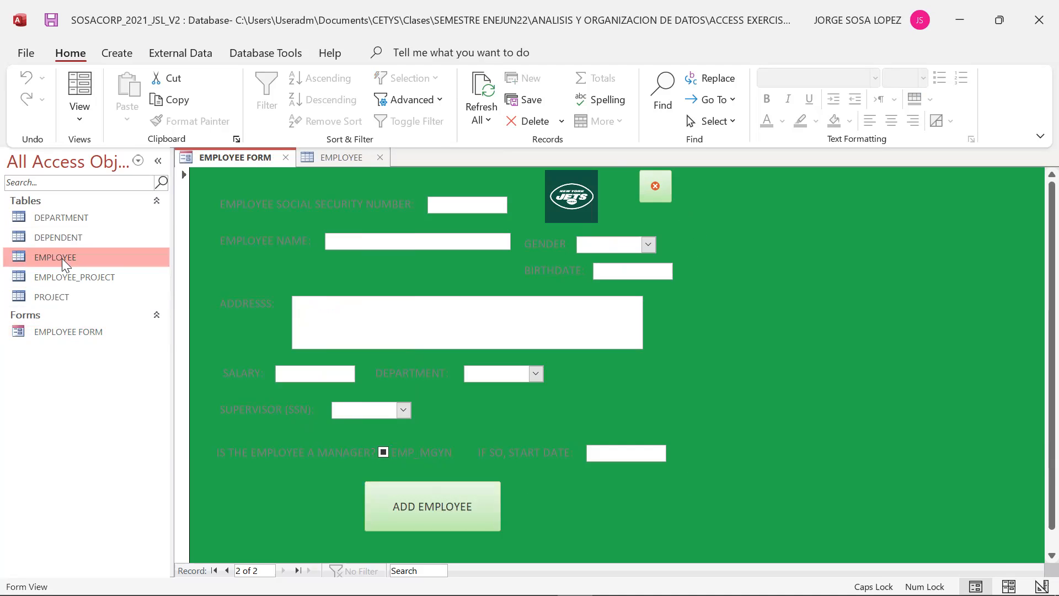
double_click(62, 258)
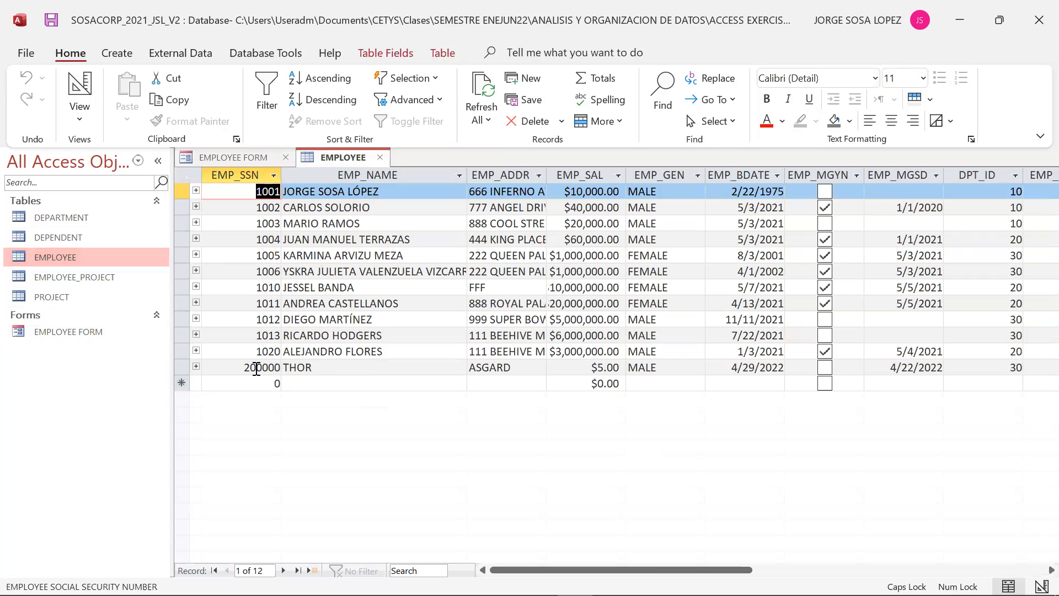
- Close the EMPLOYEE table and the employee form
left_click(380, 158)
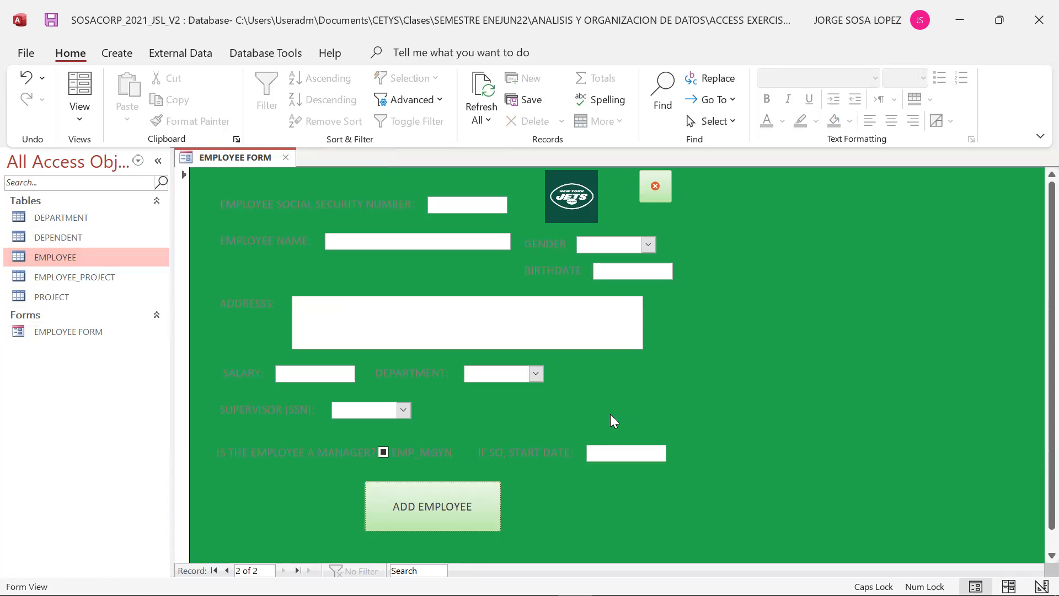
left_click(656, 187)
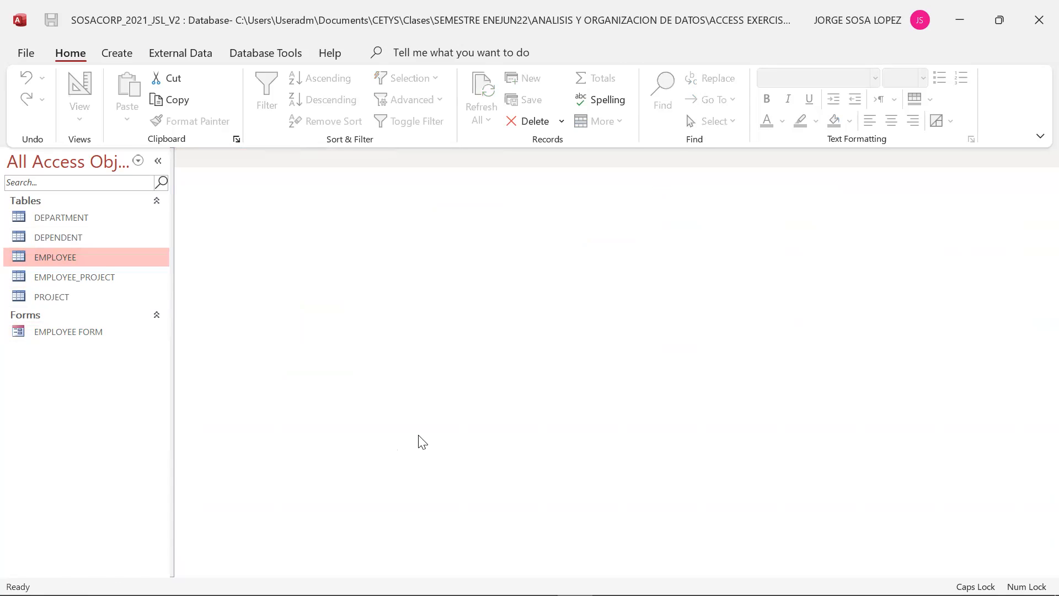